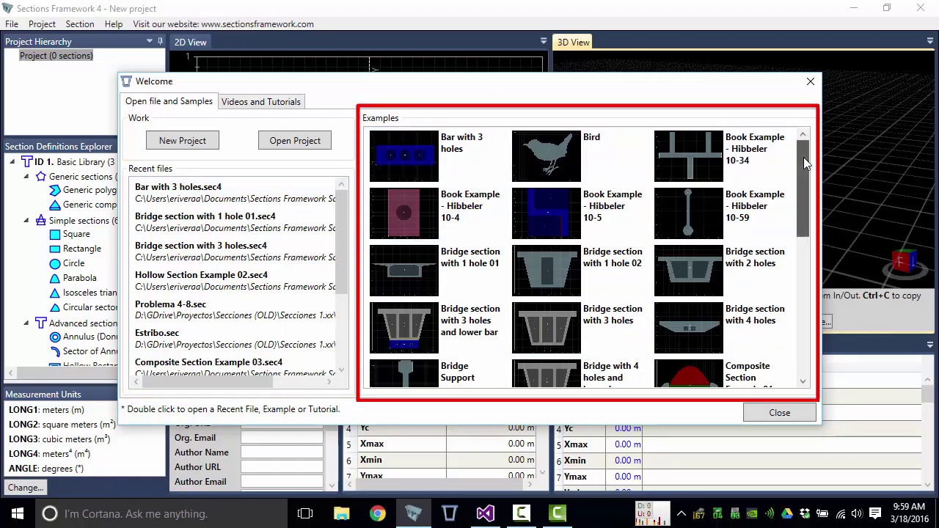
Step: Look through the example projects, recent files and learning resources offered in the welcome window
{"action": "mouse_move", "coordinate": [804, 157]}
{"action": "left_mouse_down"}
{"action": "mouse_move", "coordinate": [803, 326]}
{"action": "mouse_move", "coordinate": [815, 283]}
{"action": "mouse_move", "coordinate": [802, 145]}
{"action": "left_mouse_up"}
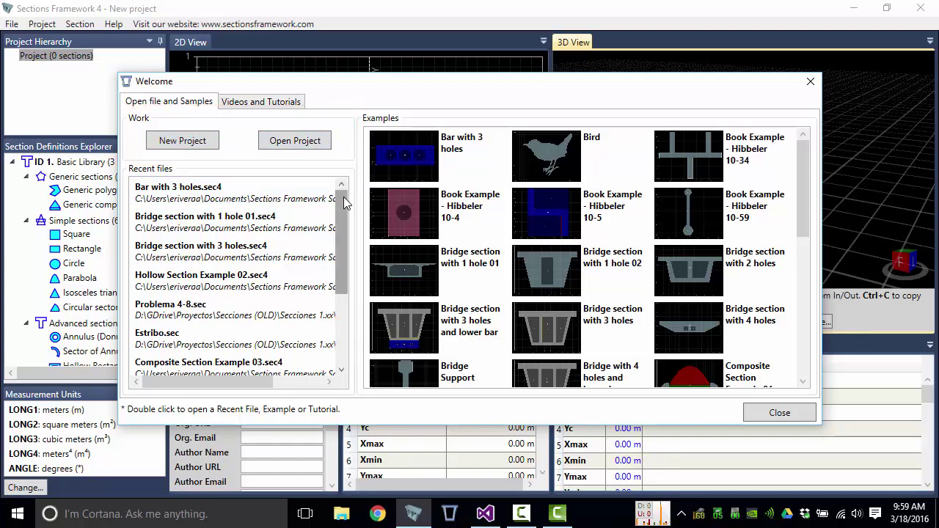
{"action": "mouse_move", "coordinate": [343, 197]}
{"action": "left_mouse_down"}
{"action": "mouse_move", "coordinate": [340, 323]}
{"action": "mouse_move", "coordinate": [339, 195]}
{"action": "left_mouse_up"}
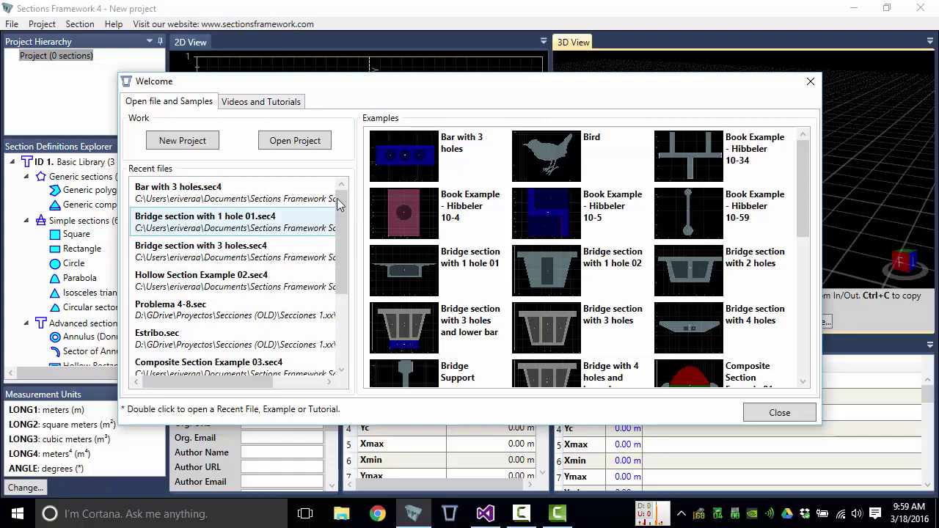
{"action": "left_click", "coordinate": [265, 105]}
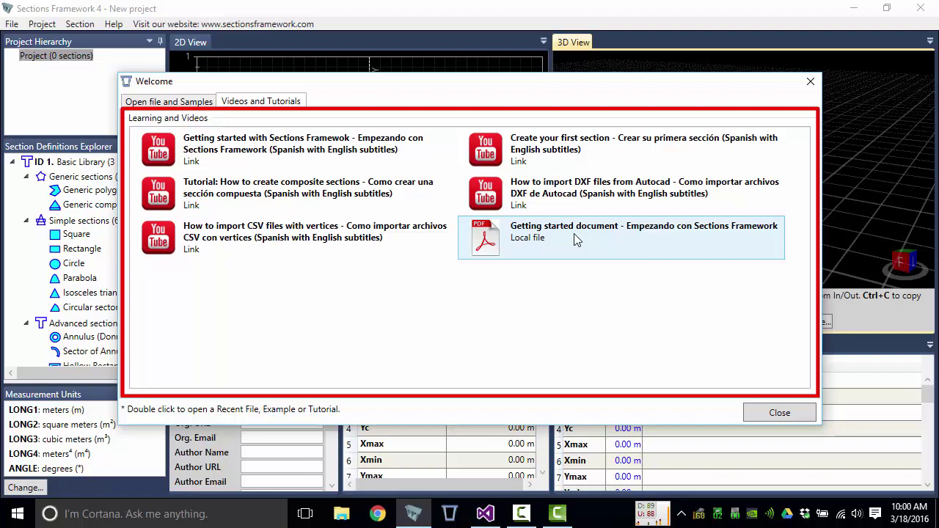
{"action": "left_click", "coordinate": [187, 106]}
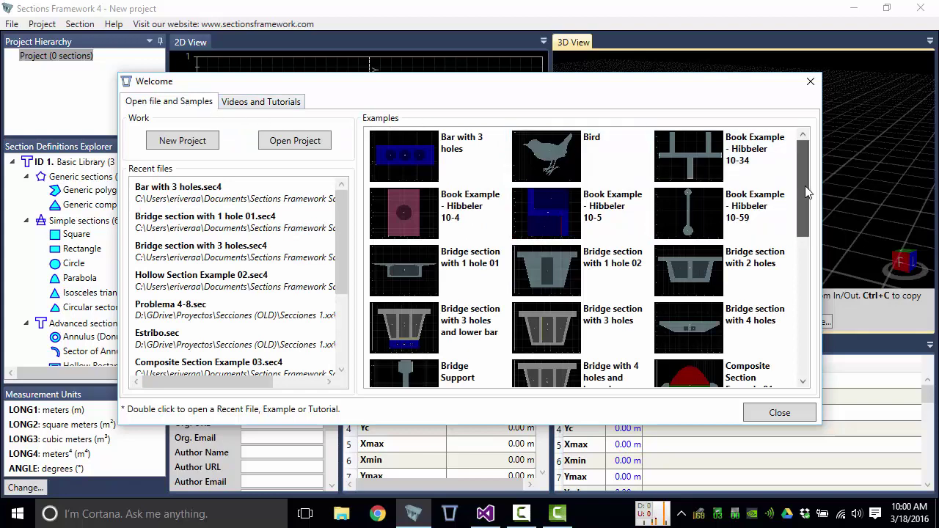
Step: Open the "Bar with 3 holes" example project
{"action": "mouse_move", "coordinate": [805, 185]}
{"action": "left_mouse_down"}
{"action": "mouse_move", "coordinate": [804, 199]}
{"action": "mouse_move", "coordinate": [802, 168]}
{"action": "left_mouse_up"}
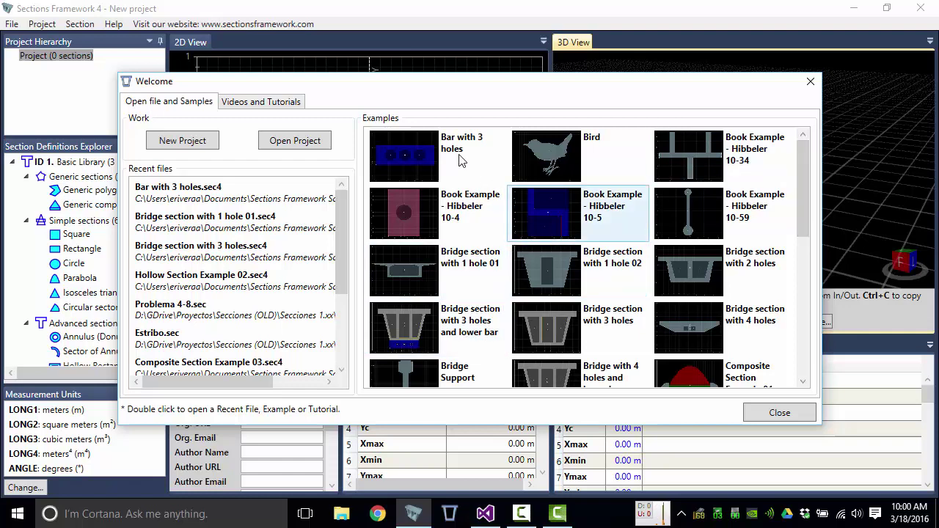
{"action": "left_click", "coordinate": [415, 154]}
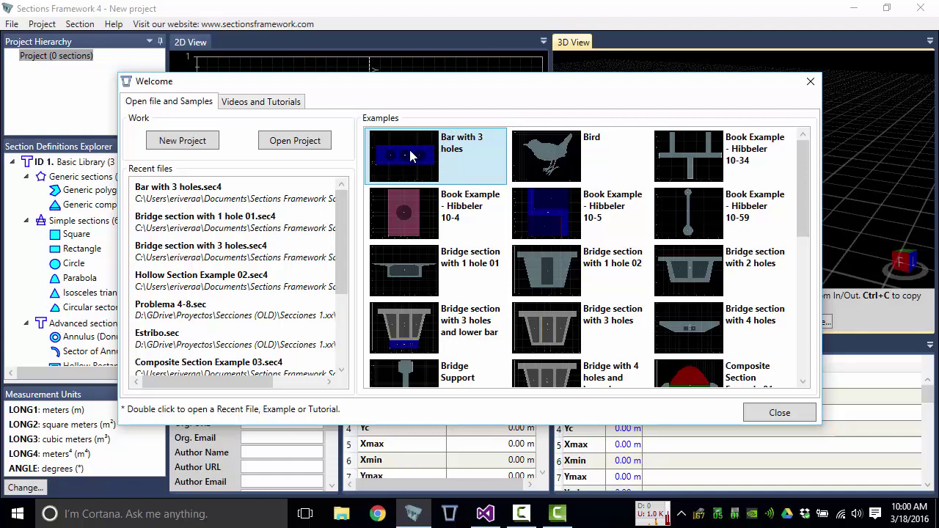
{"action": "double_click", "coordinate": [410, 155]}
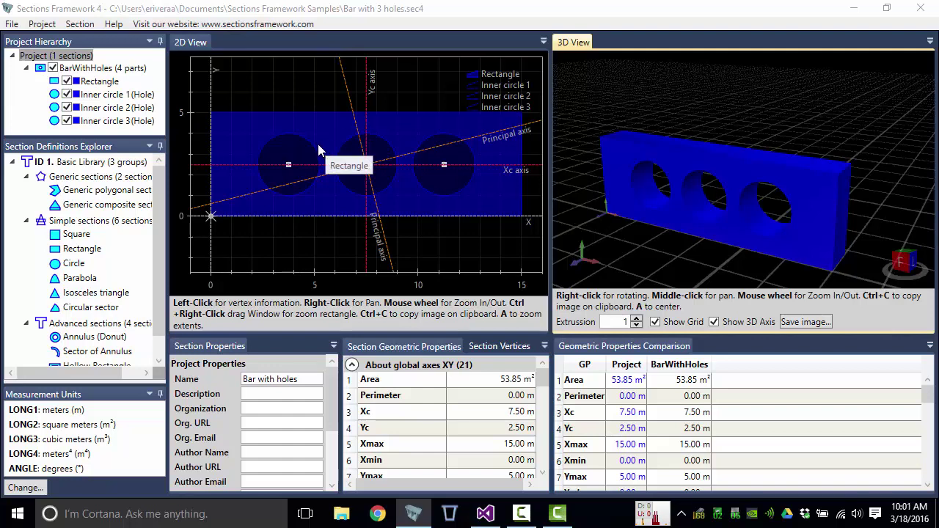
{"action": "left_click", "coordinate": [12, 25]}
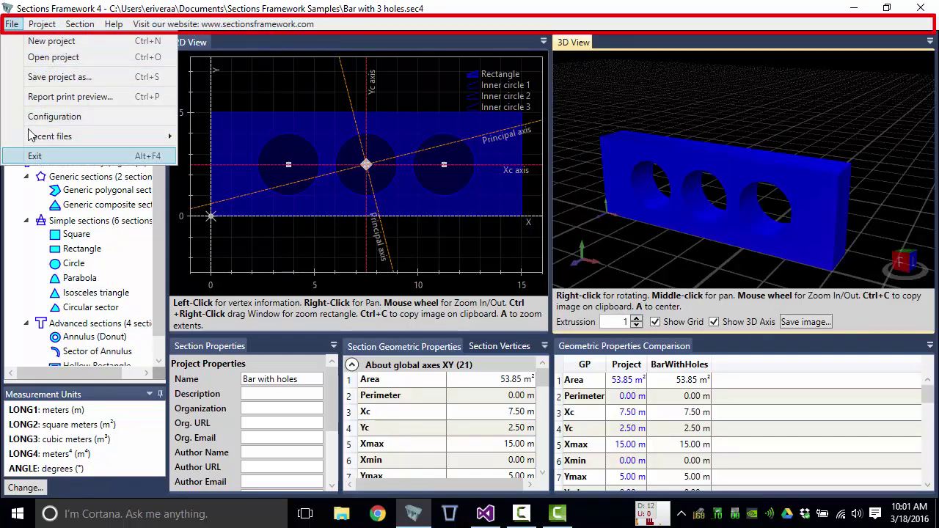
{"action": "mouse_move", "coordinate": [32, 27]}
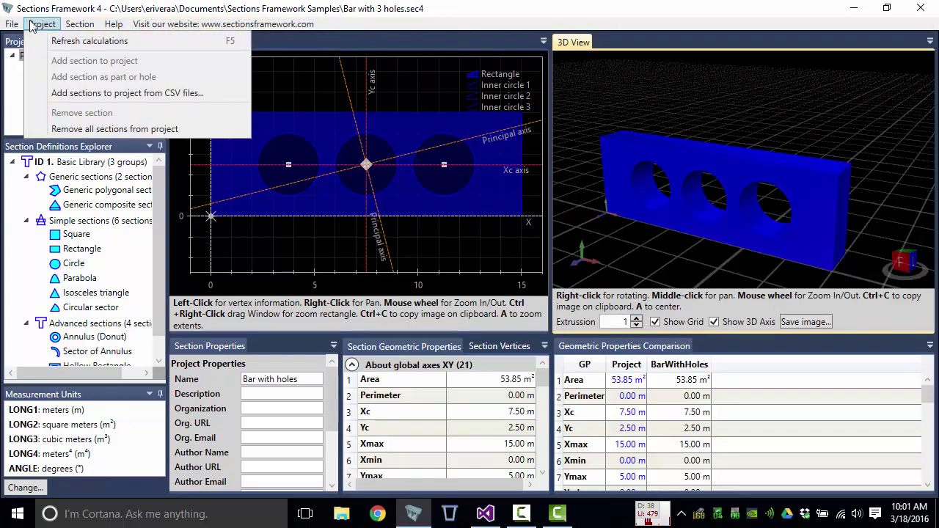
{"action": "mouse_move", "coordinate": [80, 27]}
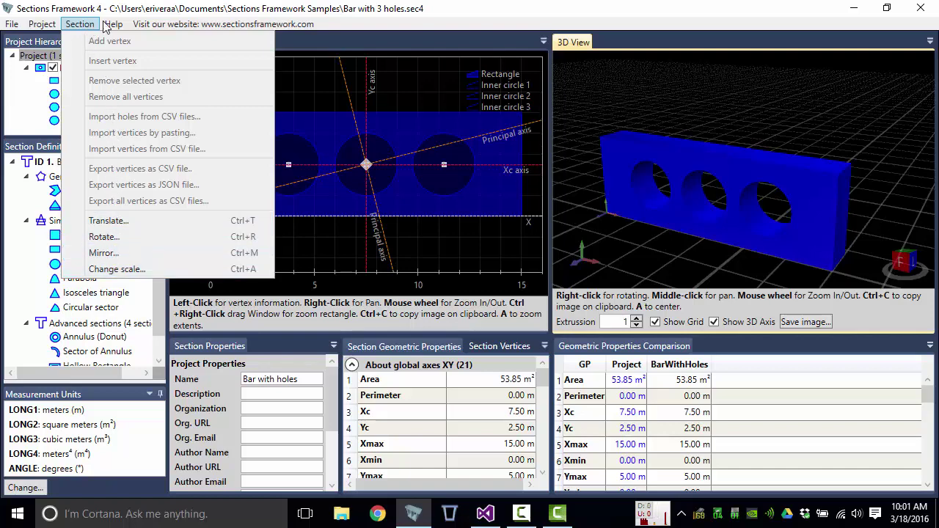
{"action": "mouse_move", "coordinate": [114, 26]}
{"action": "left_click", "coordinate": [44, 87]}
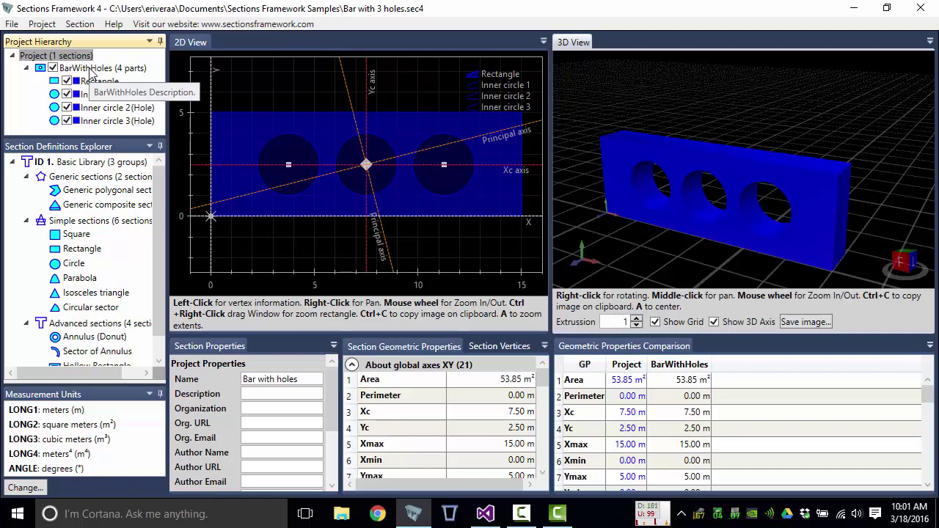
{"action": "left_click", "coordinate": [42, 24]}
{"action": "mouse_move", "coordinate": [12, 25]}
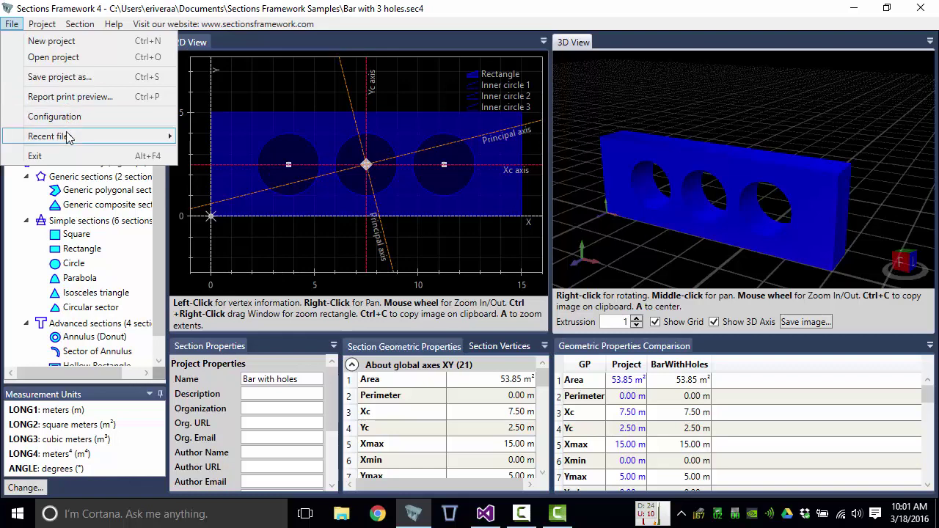
{"action": "mouse_move", "coordinate": [66, 138]}
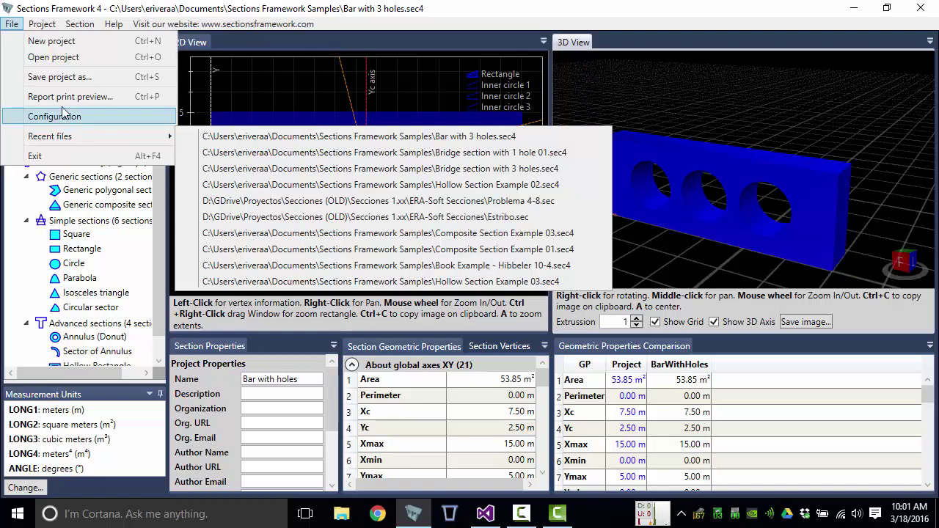
{"action": "mouse_move", "coordinate": [45, 24]}
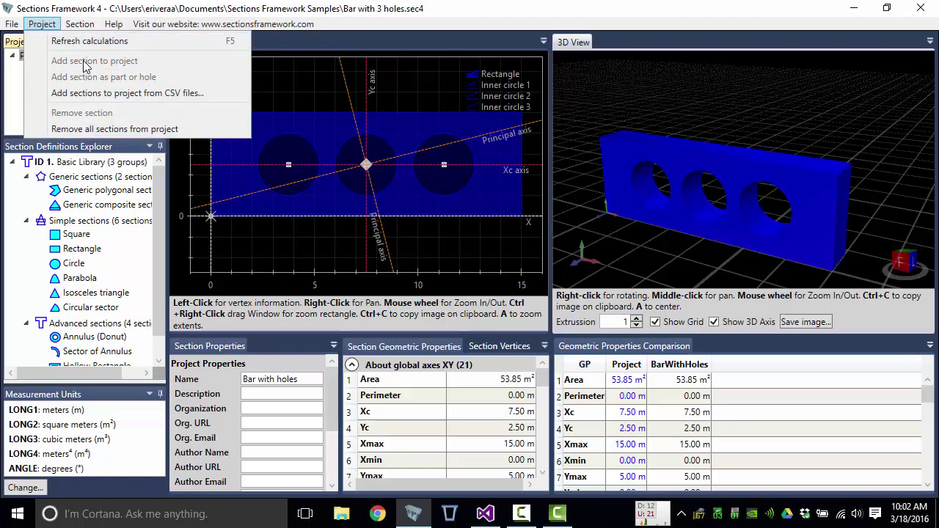
Step: Bring the welcome screen back up over the open project, shift it slightly and close it
{"action": "mouse_move", "coordinate": [77, 23]}
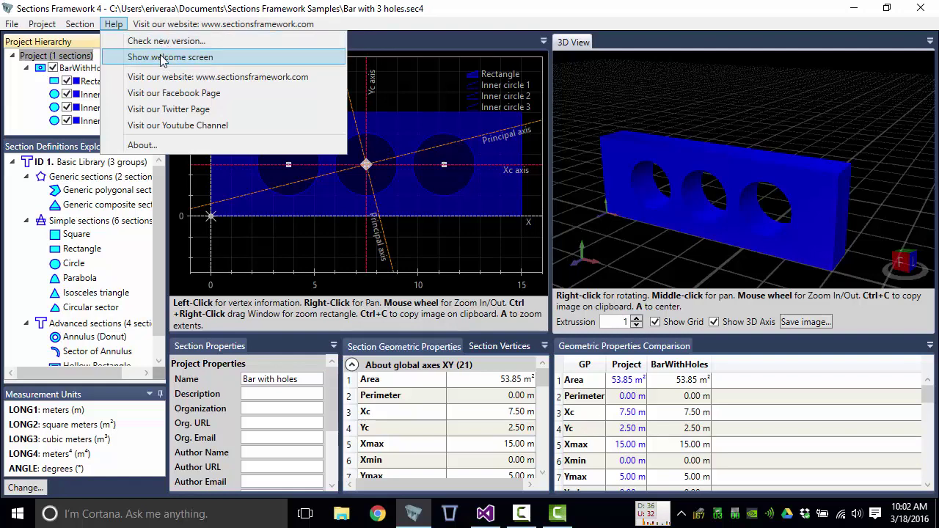
{"action": "left_click", "coordinate": [165, 63]}
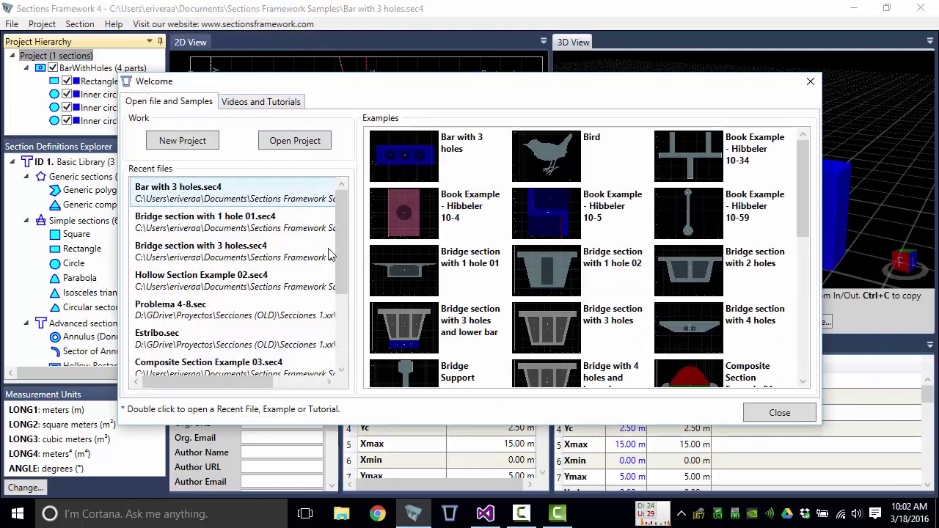
{"action": "left_click_drag", "start_coordinate": [461, 91], "coordinate": [483, 84]}
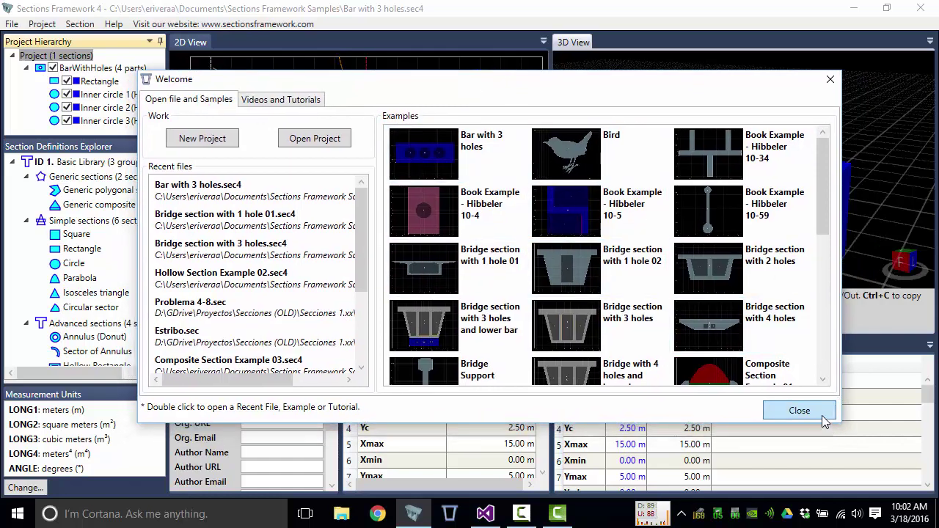
{"action": "left_click", "coordinate": [820, 412]}
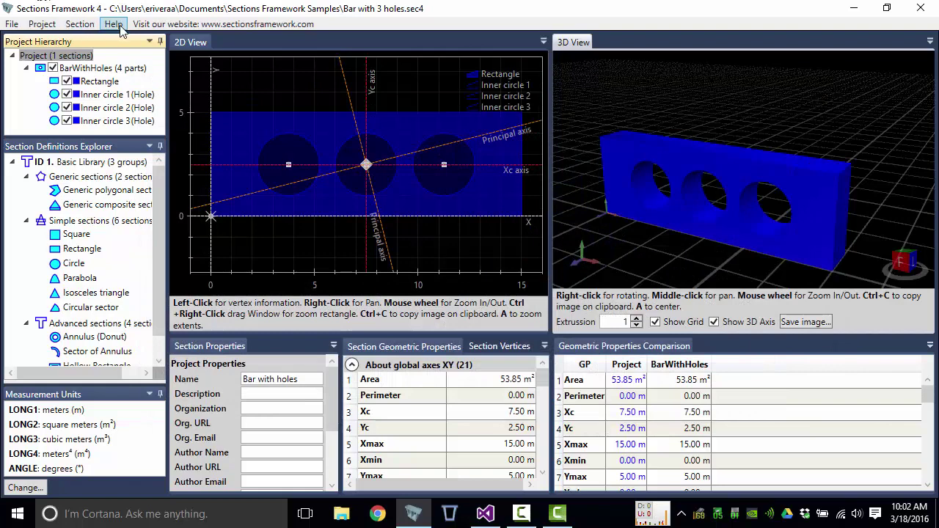
Step: Visit the developer's Twitter page in the browser, look through its posts and close it
{"action": "left_click", "coordinate": [113, 24]}
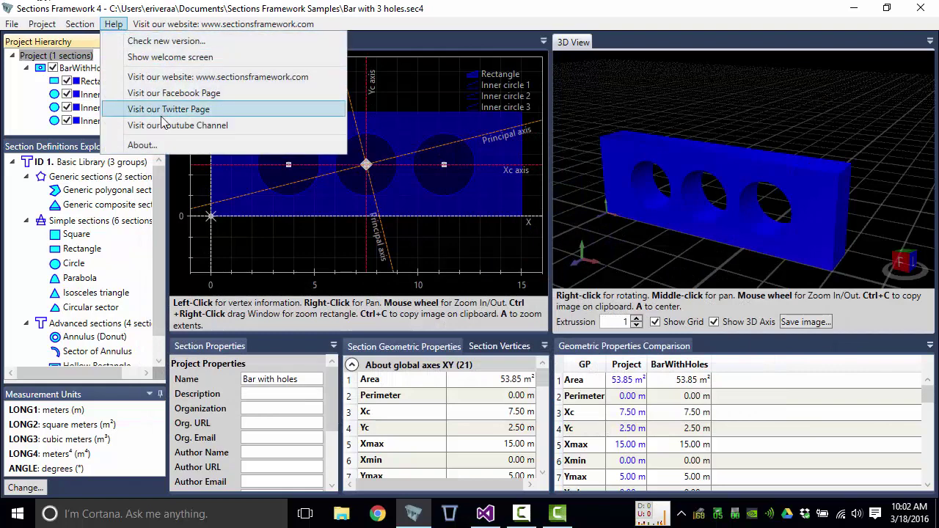
{"action": "left_click", "coordinate": [113, 24]}
{"action": "left_click", "coordinate": [113, 24]}
{"action": "left_click", "coordinate": [202, 116]}
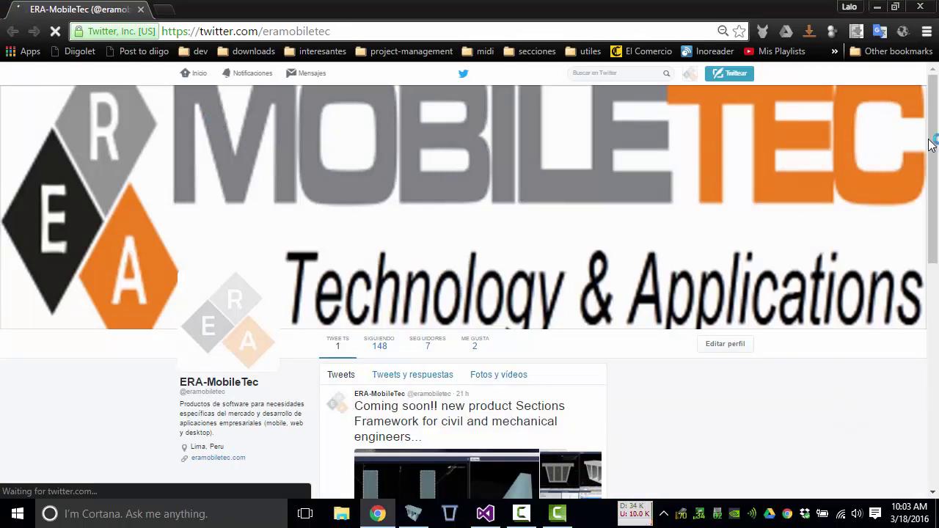
{"action": "scroll", "coordinate": [932, 143], "scroll_direction": "down", "scroll_amount": 1}
{"action": "left_click_drag", "start_coordinate": [934, 128], "coordinate": [934, 210]}
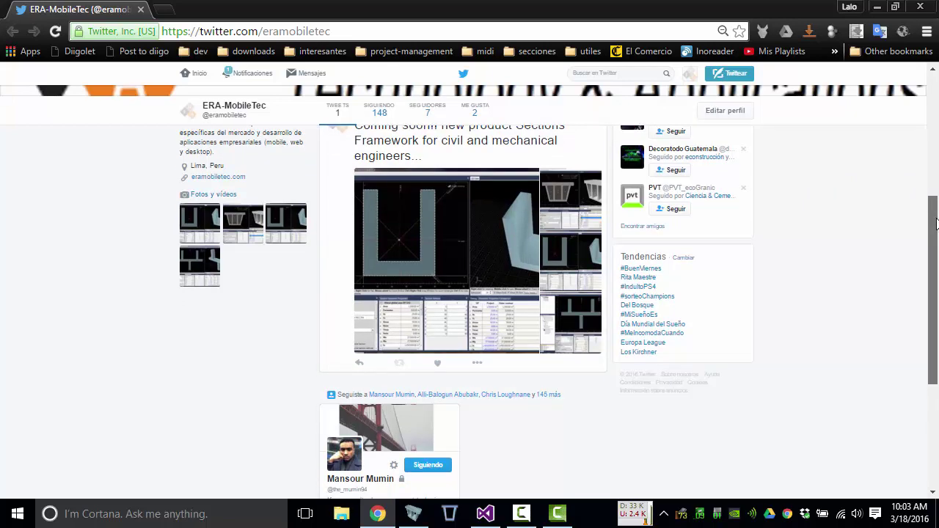
{"action": "left_click_drag", "start_coordinate": [934, 214], "coordinate": [934, 123]}
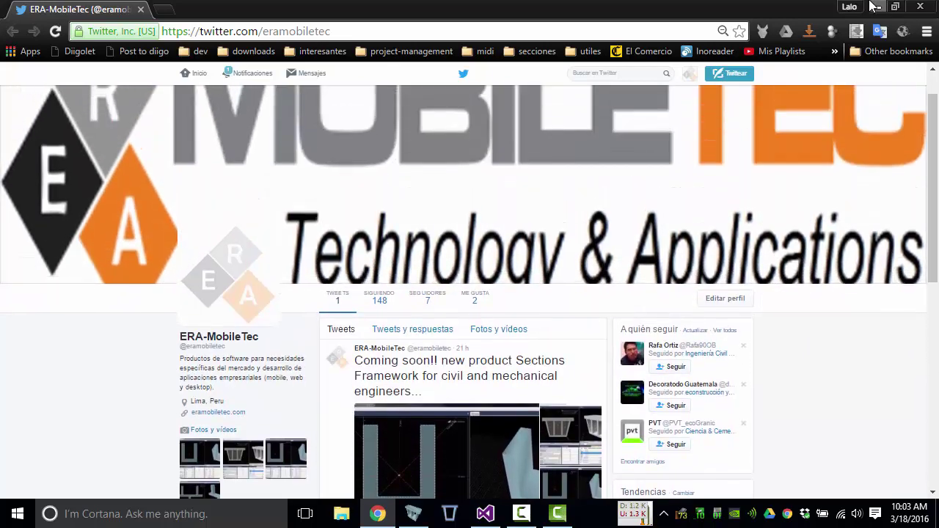
{"action": "left_click", "coordinate": [921, 7]}
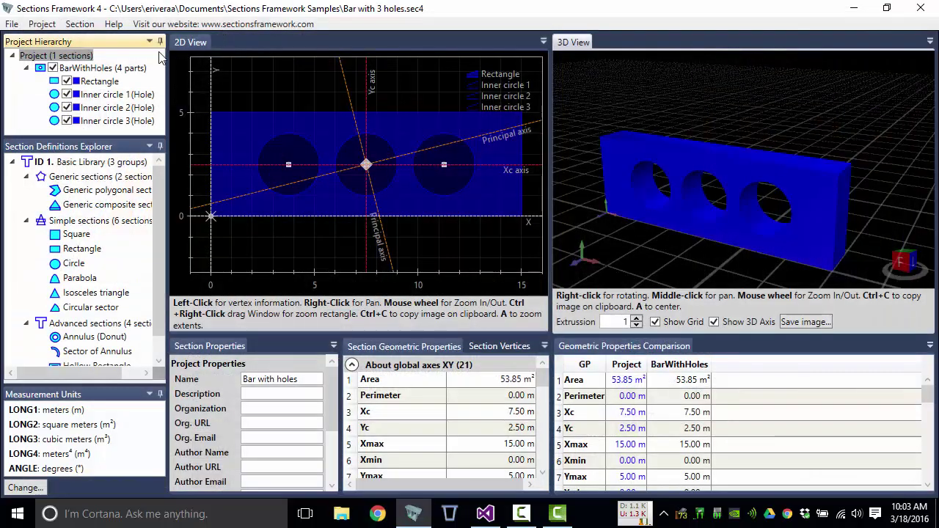
Step: View the program's About information, examining the version details, the licensee and the organization
{"action": "left_click", "coordinate": [115, 24]}
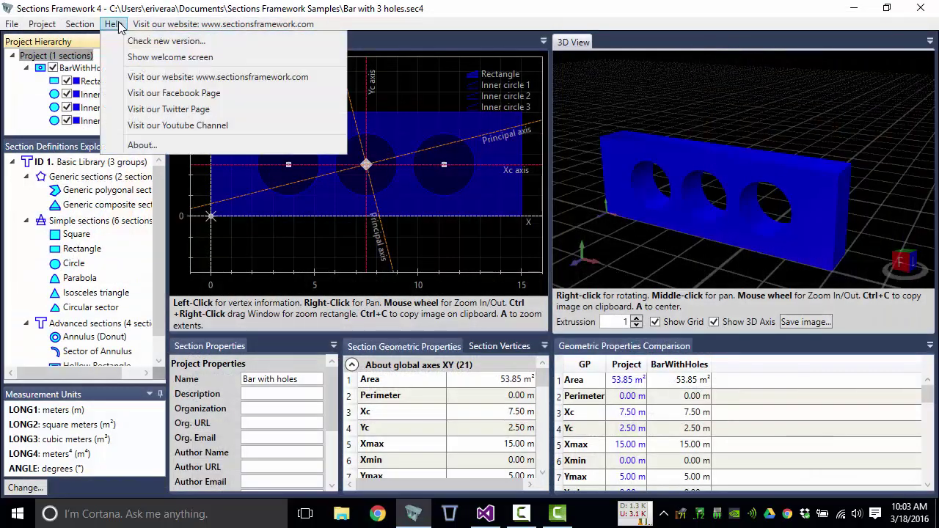
{"action": "left_click", "coordinate": [145, 146]}
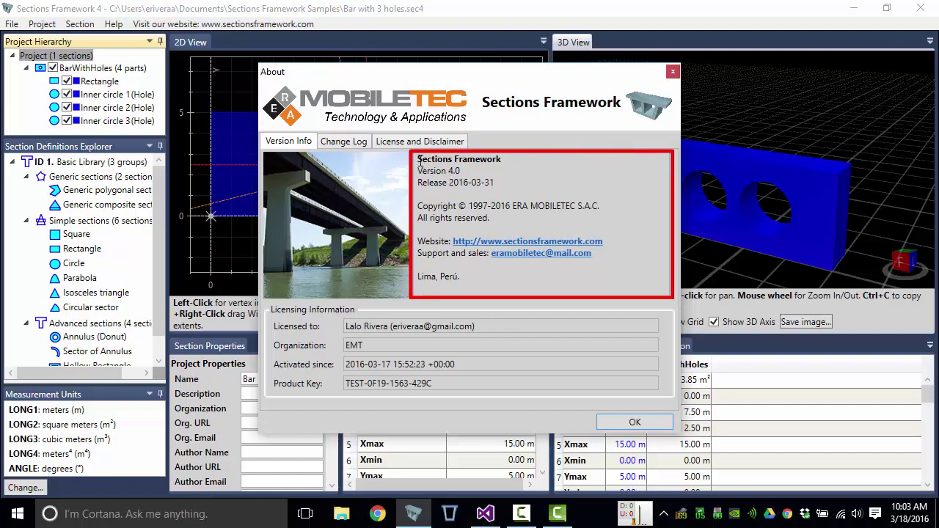
{"action": "left_click_drag", "start_coordinate": [419, 161], "coordinate": [502, 162]}
{"action": "left_click", "coordinate": [501, 182]}
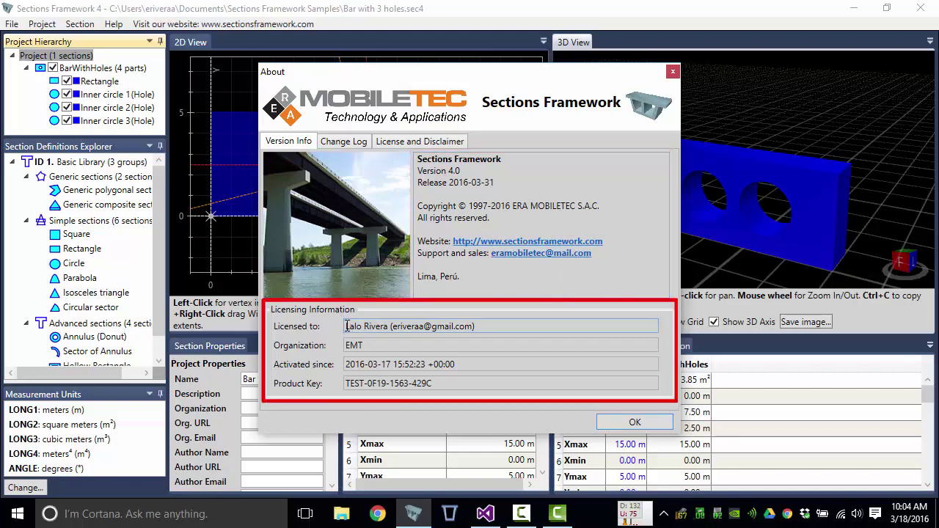
{"action": "left_click_drag", "start_coordinate": [347, 325], "coordinate": [480, 329]}
{"action": "left_click", "coordinate": [490, 326]}
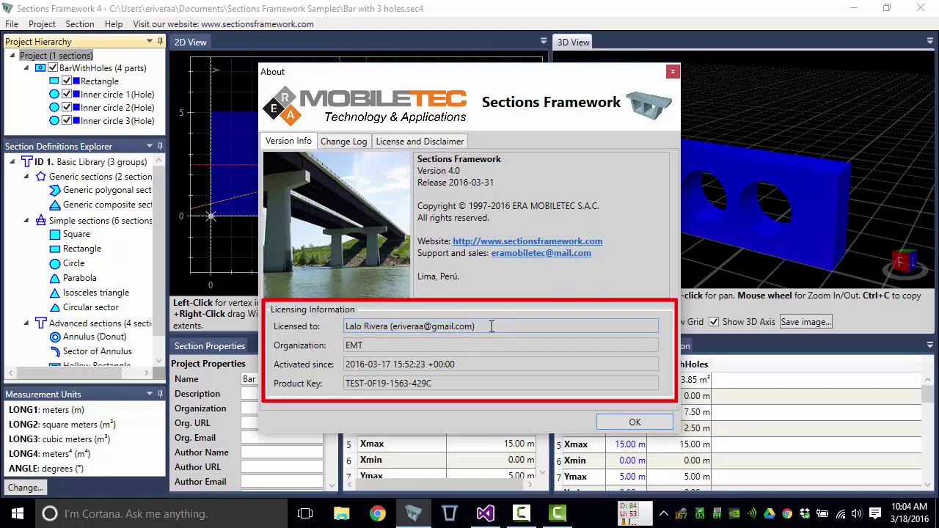
{"action": "left_click_drag", "start_coordinate": [475, 326], "coordinate": [345, 327]}
{"action": "left_click", "coordinate": [367, 346]}
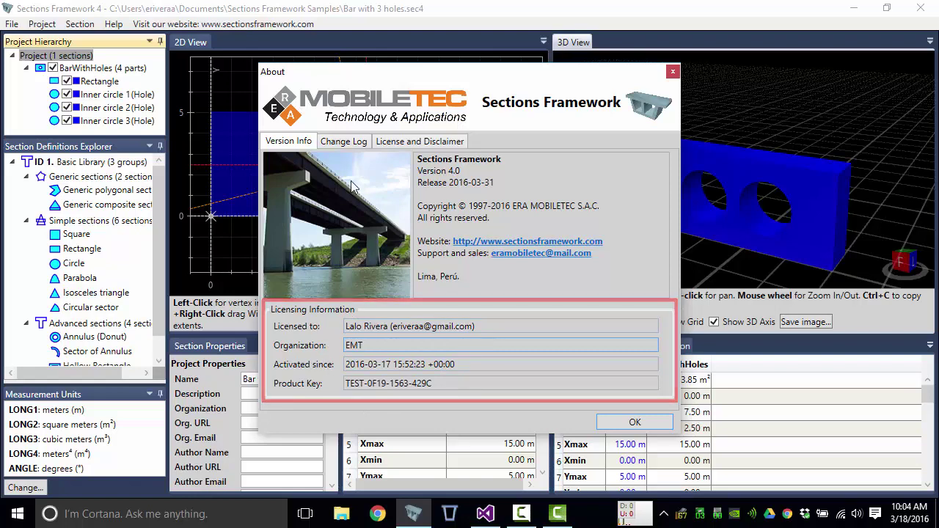
Step: Read through the program's change log from the version 4 release down to the first version
{"action": "left_click", "coordinate": [343, 141]}
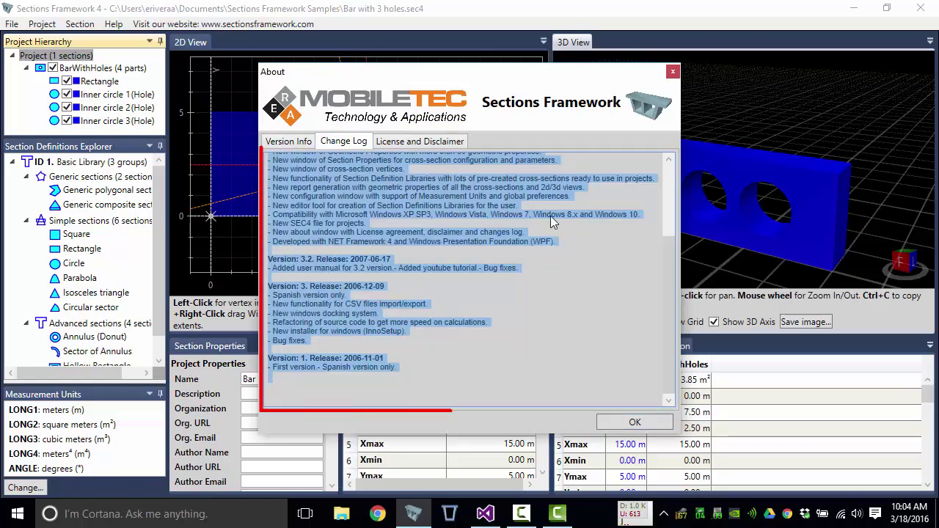
{"action": "scroll", "coordinate": [663, 215], "scroll_direction": "down", "scroll_amount": 2}
{"action": "scroll", "coordinate": [663, 216], "scroll_direction": "up", "scroll_amount": 3}
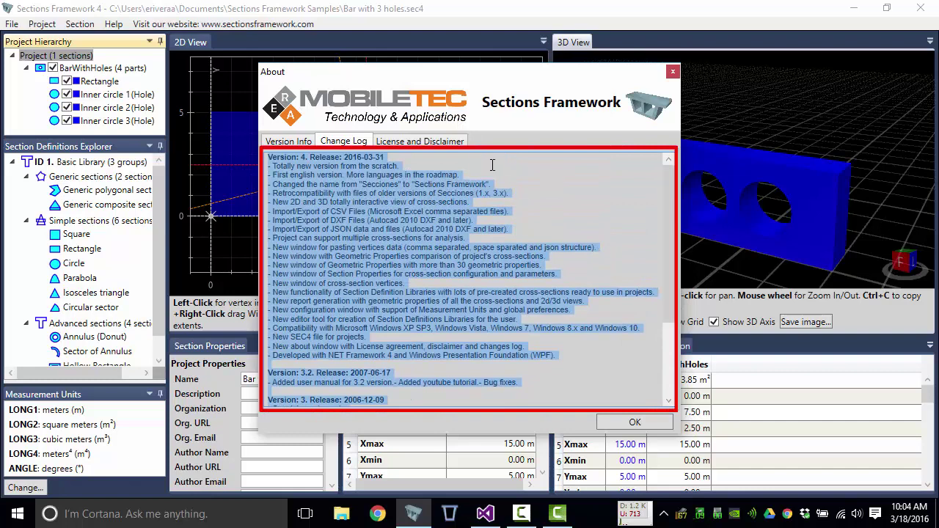
{"action": "left_click", "coordinate": [414, 160]}
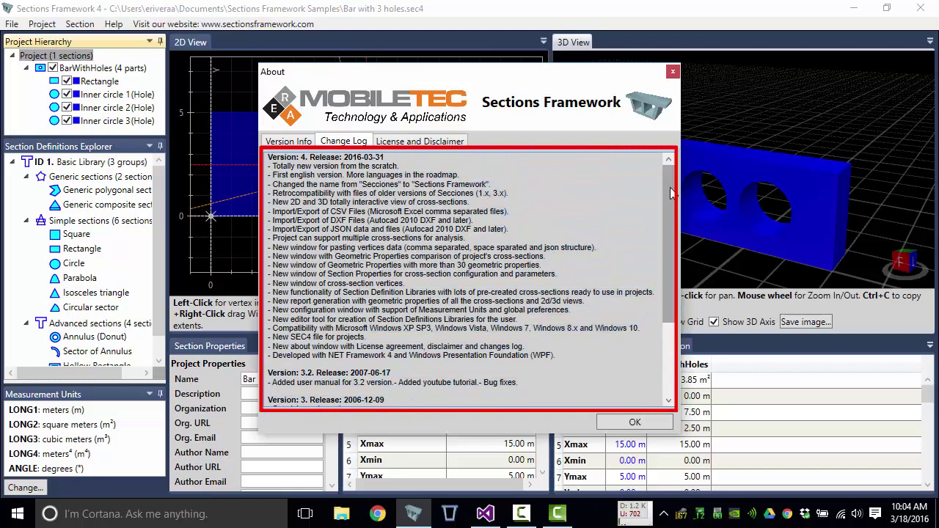
{"action": "mouse_move", "coordinate": [668, 187]}
{"action": "left_mouse_down"}
{"action": "mouse_move", "coordinate": [667, 176]}
{"action": "mouse_move", "coordinate": [669, 261]}
{"action": "mouse_move", "coordinate": [671, 172]}
{"action": "left_mouse_up"}
Step: Read through the software license agreement and disclaimer, and return to the version information
{"action": "left_click", "coordinate": [400, 143]}
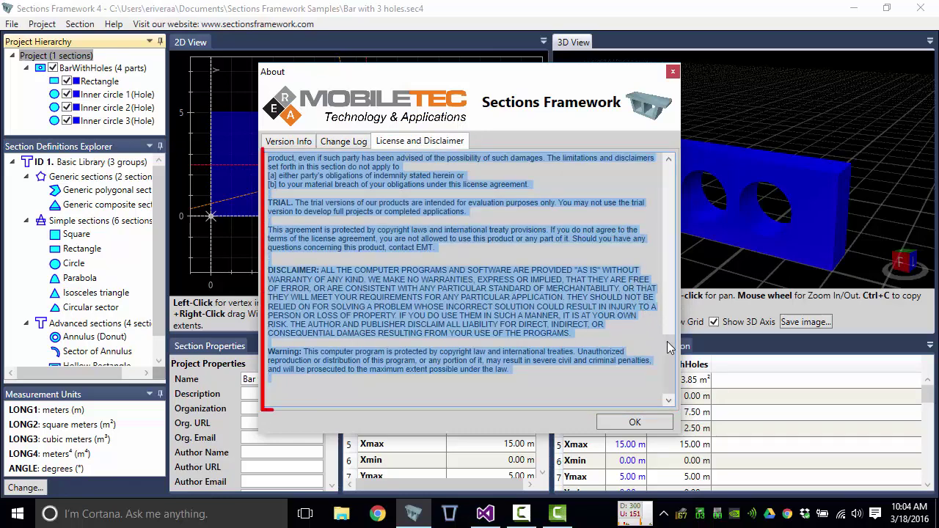
{"action": "left_click_drag", "start_coordinate": [667, 374], "coordinate": [673, 165]}
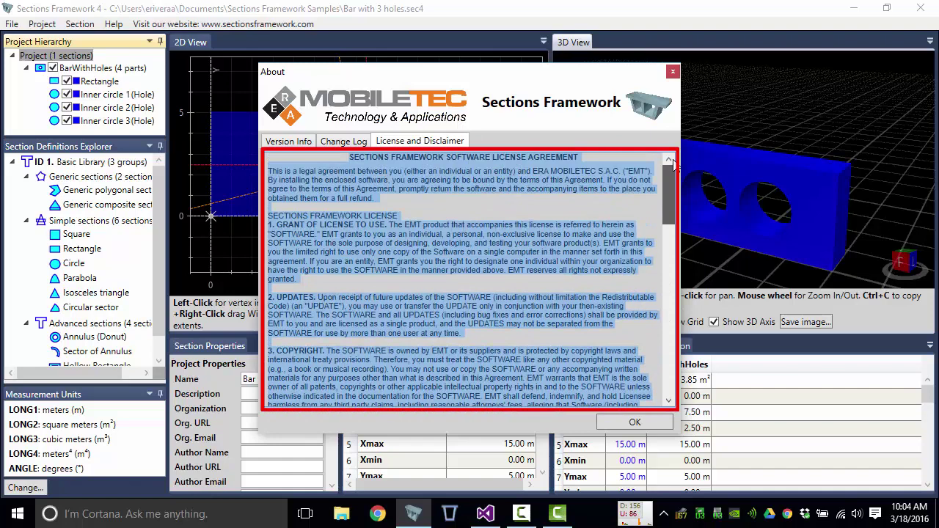
{"action": "left_click", "coordinate": [507, 164]}
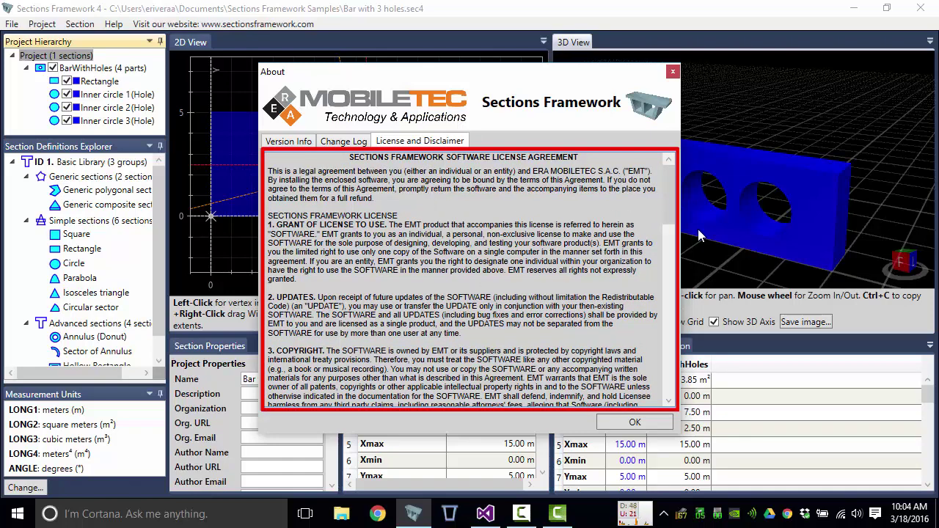
{"action": "left_click_drag", "start_coordinate": [669, 217], "coordinate": [669, 176]}
{"action": "left_click", "coordinate": [297, 143]}
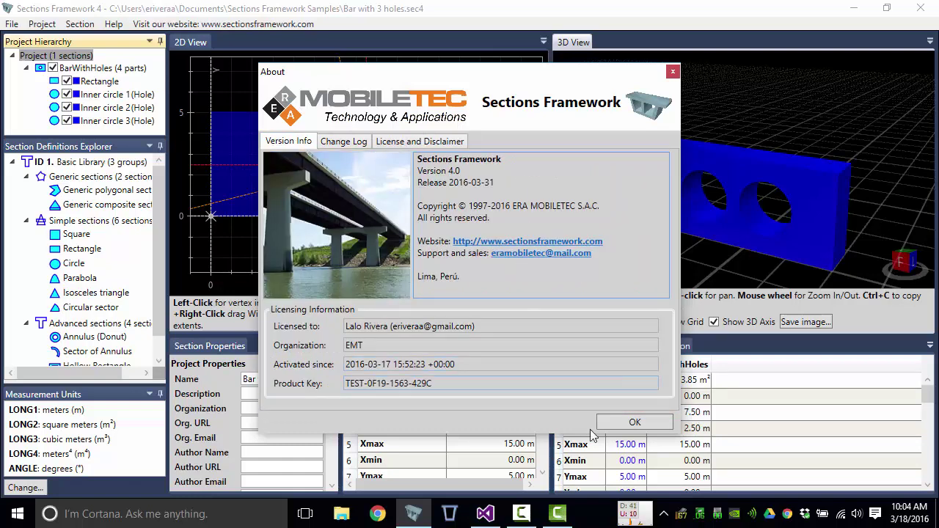
Step: Close the About information and select BarWithHoles, its rectangle and its three inner circles in turn to examine their properties
{"action": "left_click", "coordinate": [633, 425]}
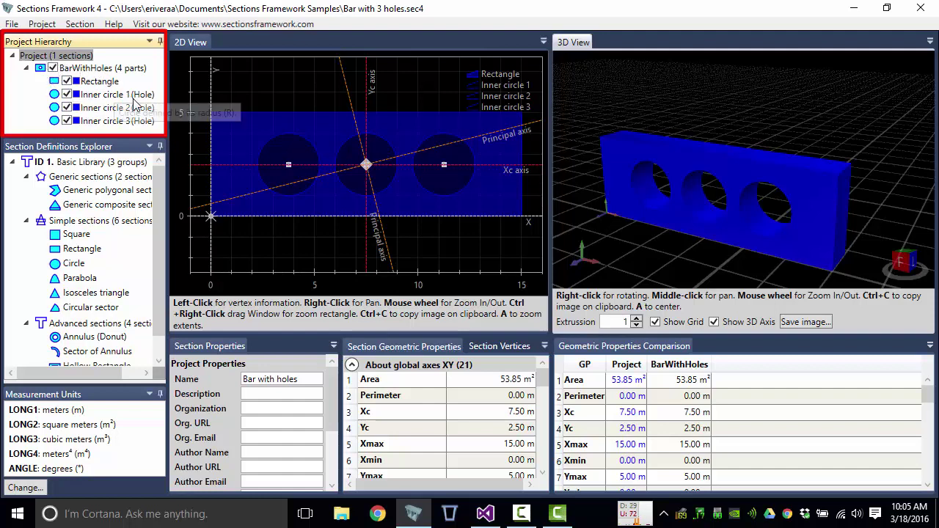
{"action": "left_click", "coordinate": [87, 70]}
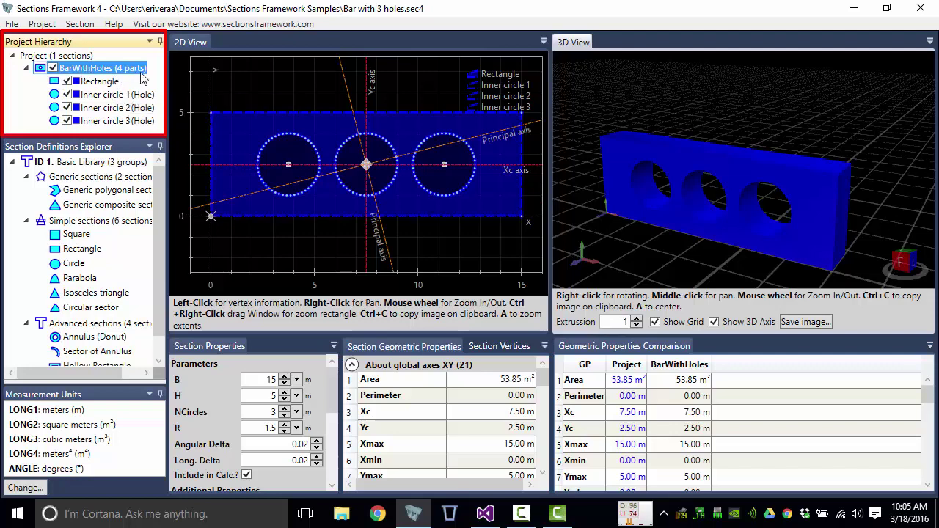
{"action": "left_click", "coordinate": [99, 81]}
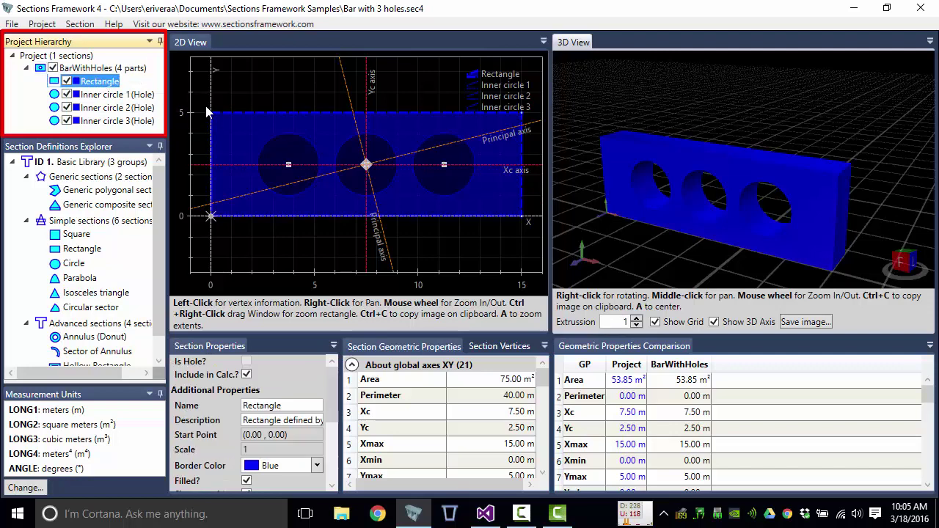
{"action": "left_click", "coordinate": [108, 97]}
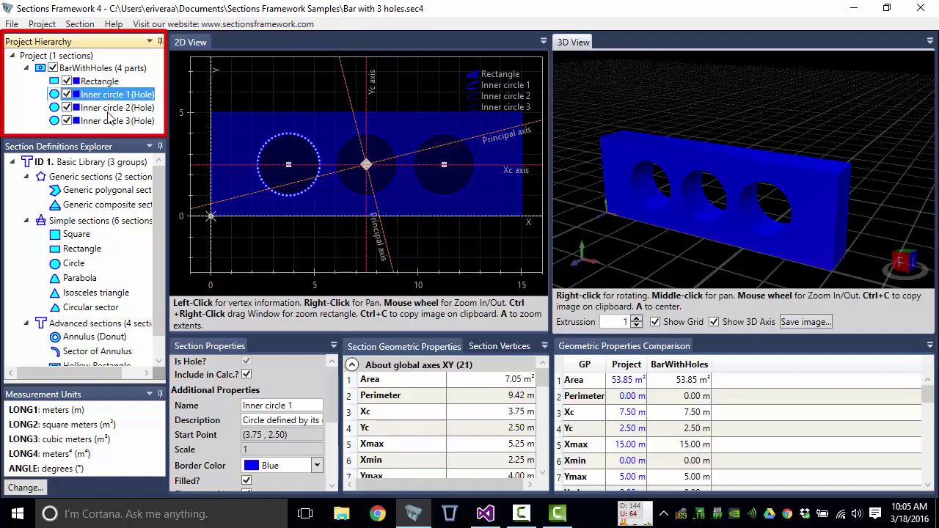
{"action": "left_click", "coordinate": [108, 109]}
{"action": "left_click", "coordinate": [110, 122]}
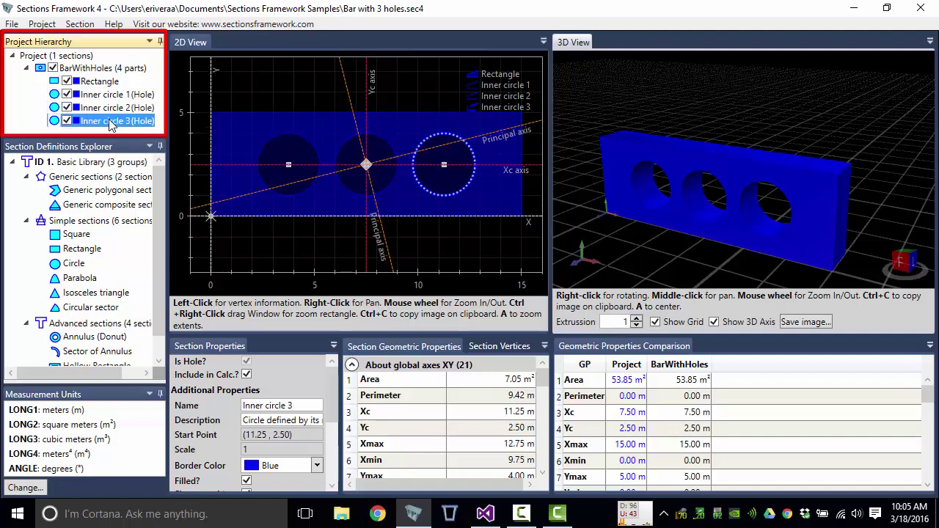
Step: Select the whole BarWithHoles section again, and collapse and re-expand its list of parts in the project hierarchy
{"action": "left_click", "coordinate": [93, 71]}
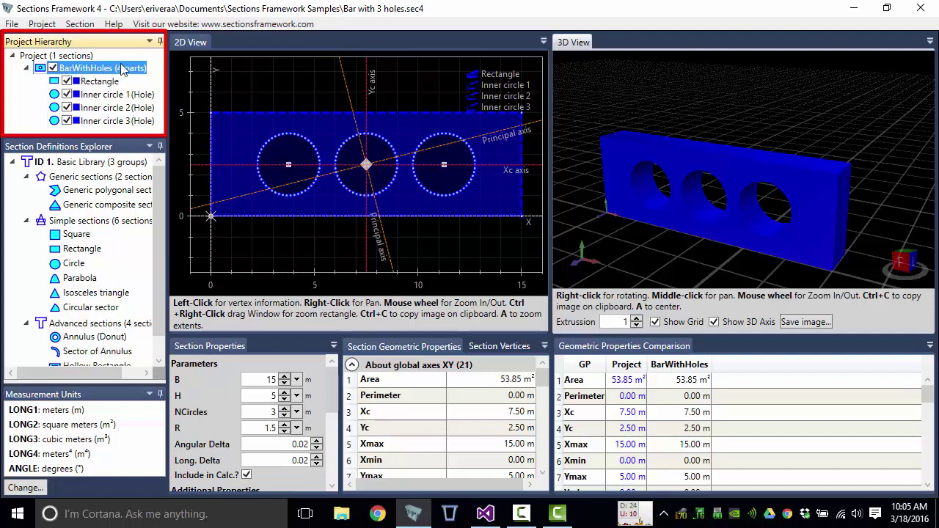
{"action": "left_click", "coordinate": [27, 68]}
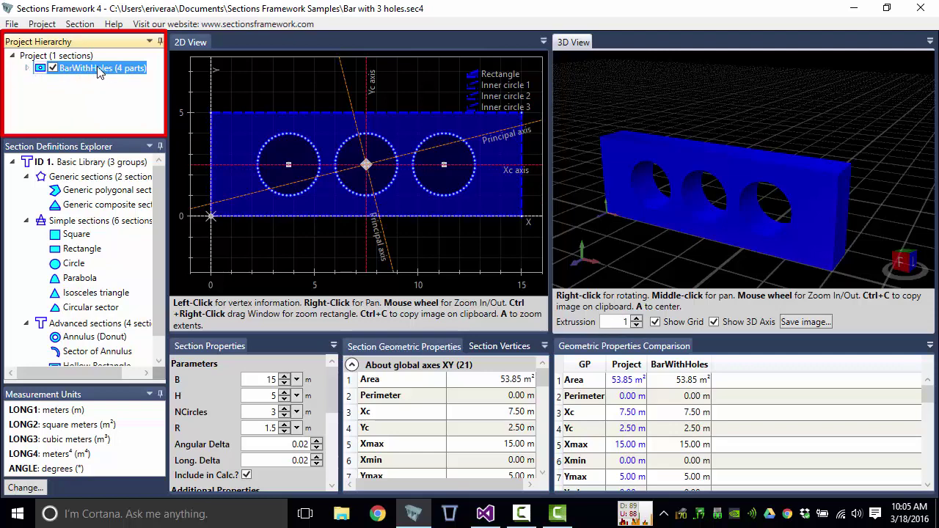
{"action": "left_click", "coordinate": [28, 68]}
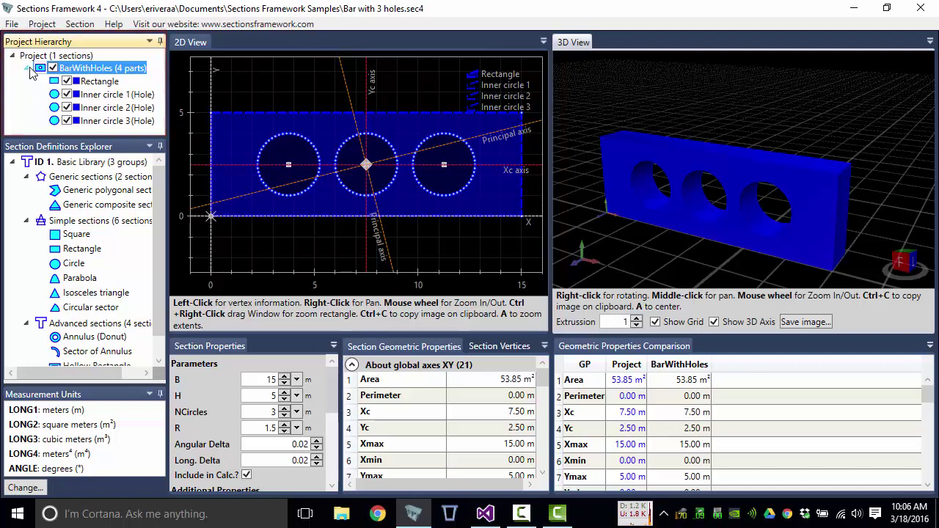
Step: Look through the Basic Library's generic, simple and advanced section groups in the section definitions
{"action": "left_click_drag", "start_coordinate": [159, 218], "coordinate": [157, 176]}
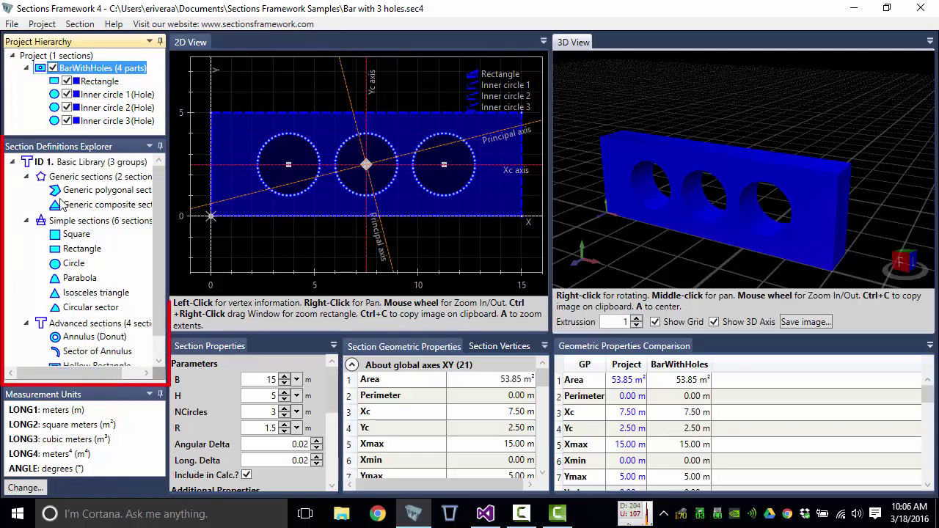
{"action": "left_click", "coordinate": [86, 164]}
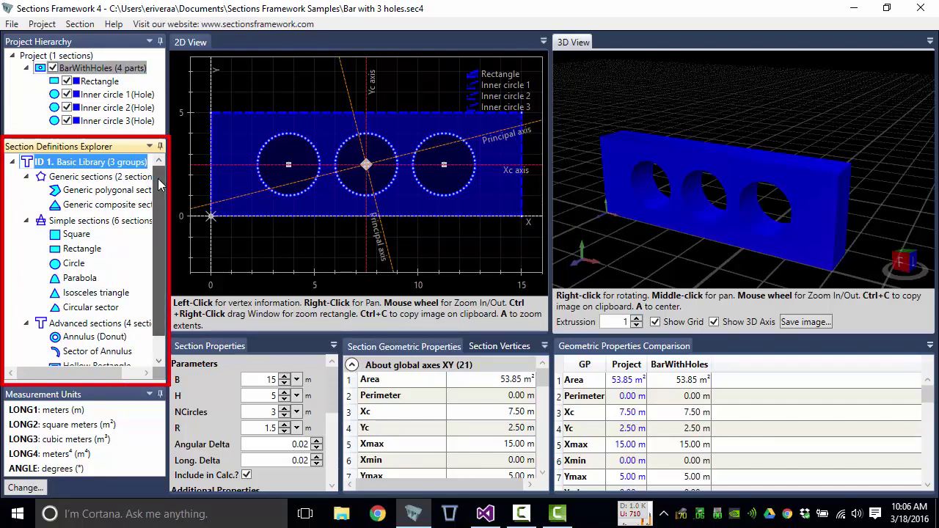
{"action": "left_click_drag", "start_coordinate": [160, 186], "coordinate": [160, 214]}
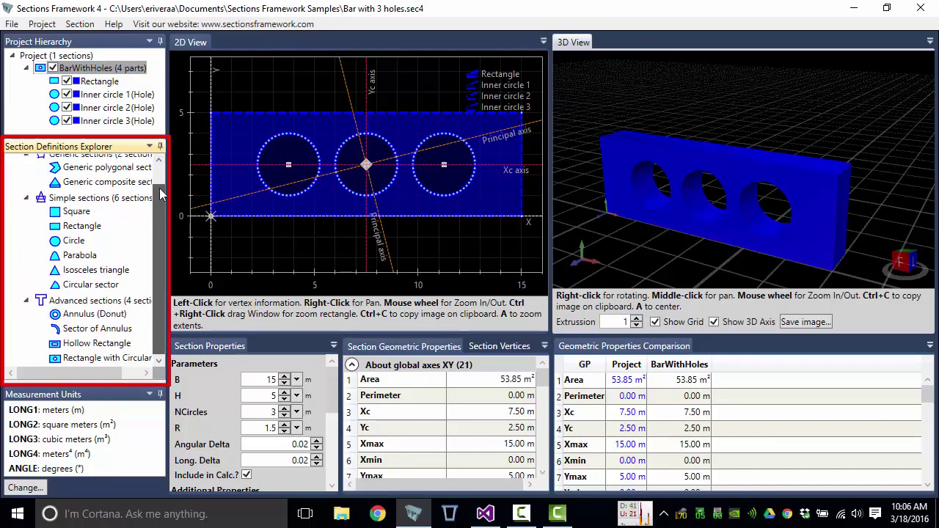
{"action": "scroll", "coordinate": [160, 193], "scroll_direction": "up", "scroll_amount": 1}
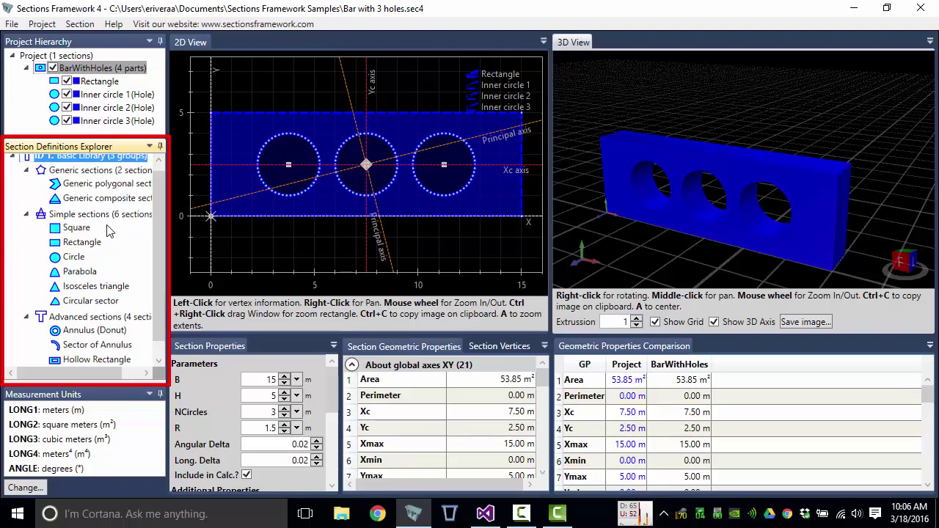
{"action": "scroll", "coordinate": [160, 187], "scroll_direction": "up", "scroll_amount": 1}
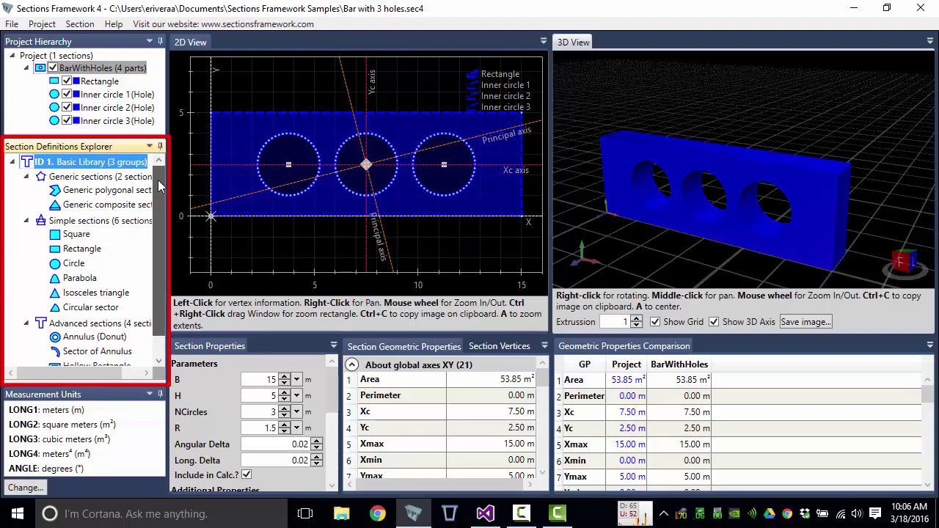
Step: Go through the simple section definitions one by one: Square, Rectangle, Circle, Parabola, Isosceles triangle and Circular sector
{"action": "left_click", "coordinate": [79, 236]}
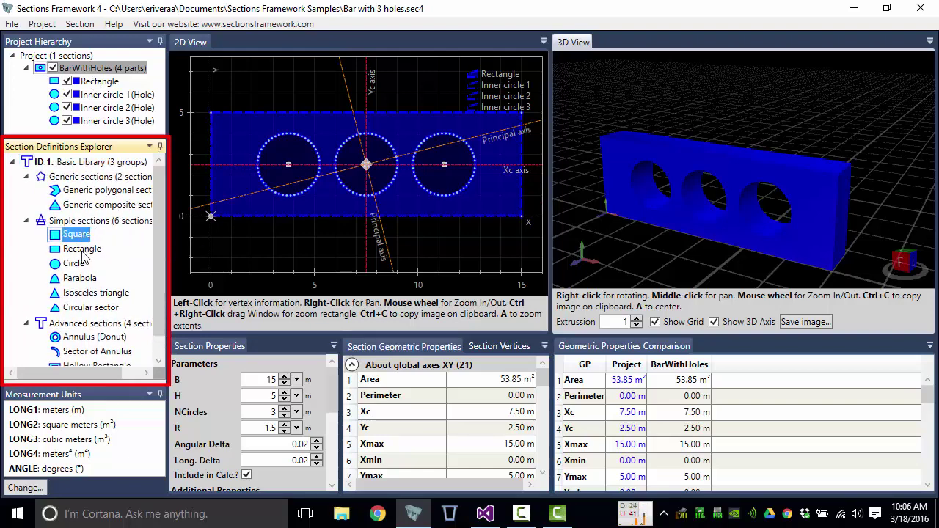
{"action": "left_click", "coordinate": [83, 251]}
{"action": "left_click", "coordinate": [78, 265]}
{"action": "left_click", "coordinate": [82, 279]}
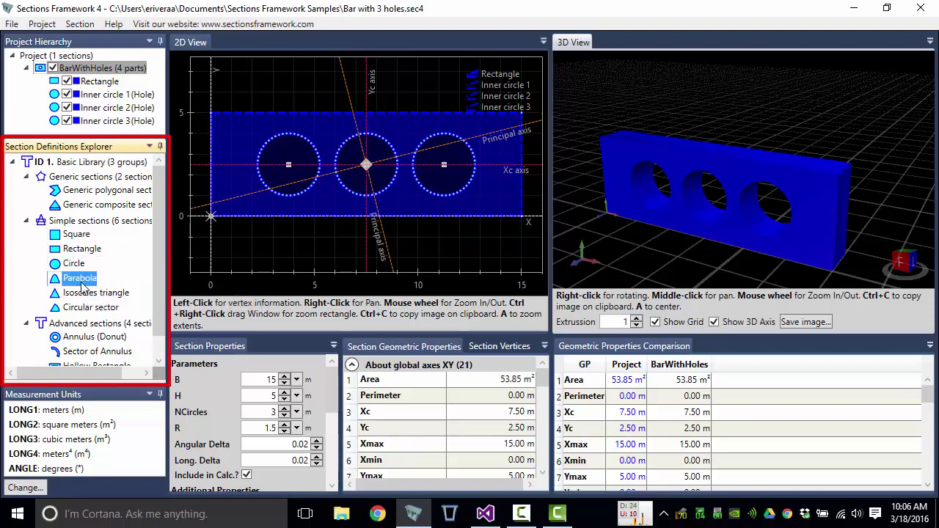
{"action": "left_click", "coordinate": [83, 293]}
{"action": "left_click", "coordinate": [89, 308]}
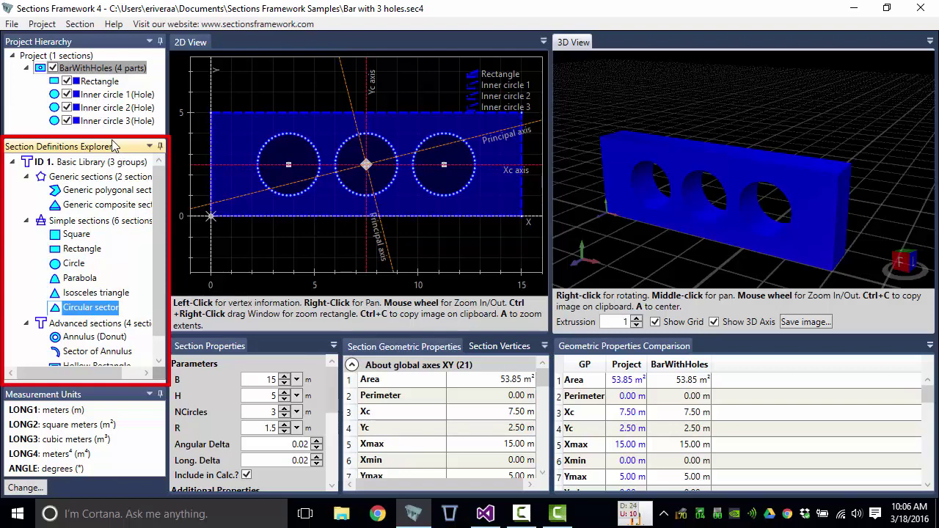
Step: Make the project hierarchy area slightly taller and review the simple section definitions again from Square to Circular sector
{"action": "left_click_drag", "start_coordinate": [110, 139], "coordinate": [110, 150]}
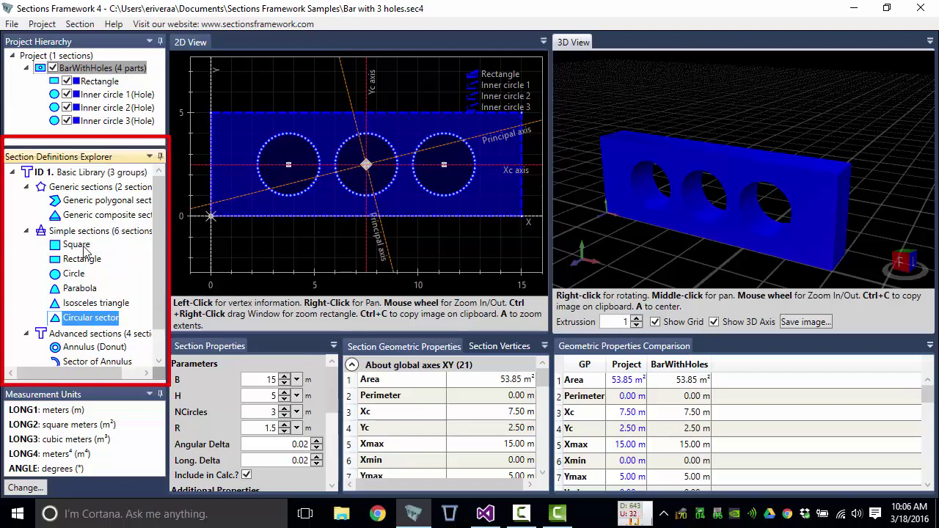
{"action": "left_click", "coordinate": [76, 246]}
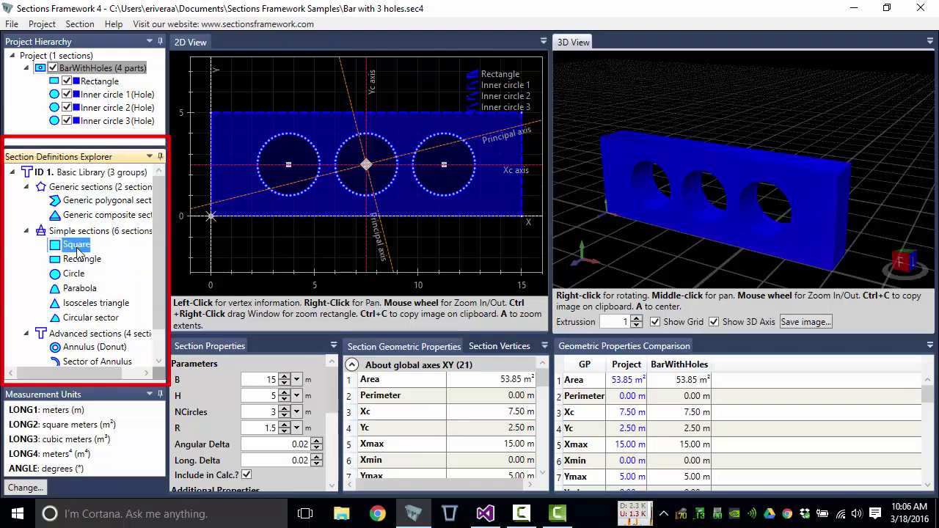
{"action": "left_click", "coordinate": [79, 260]}
{"action": "left_click", "coordinate": [76, 273]}
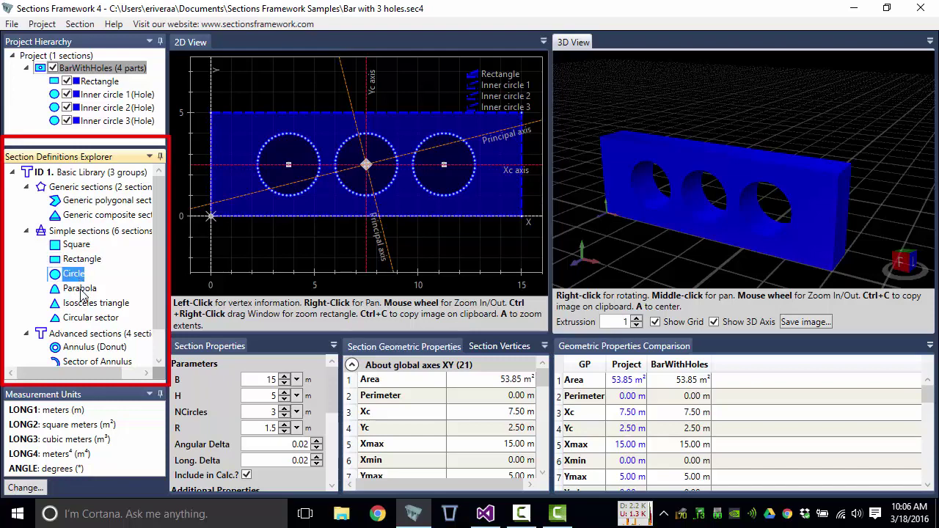
{"action": "left_click", "coordinate": [81, 289]}
{"action": "left_click_drag", "start_coordinate": [158, 259], "coordinate": [105, 292]}
{"action": "left_click", "coordinate": [92, 286]}
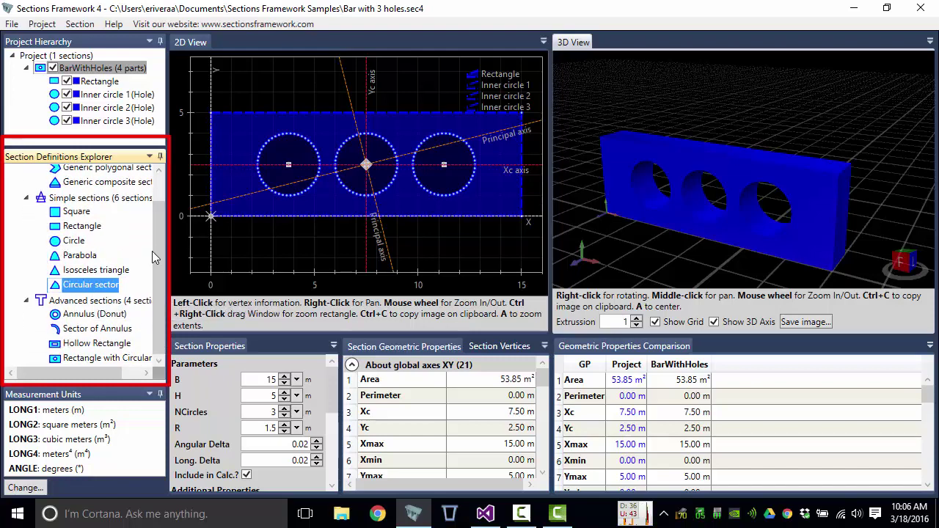
Step: Go through the advanced section definitions: Annulus (Donut), Sector of Annulus, Hollow Rectangle and Rectangle with Circular-Holes
{"action": "left_click", "coordinate": [86, 316]}
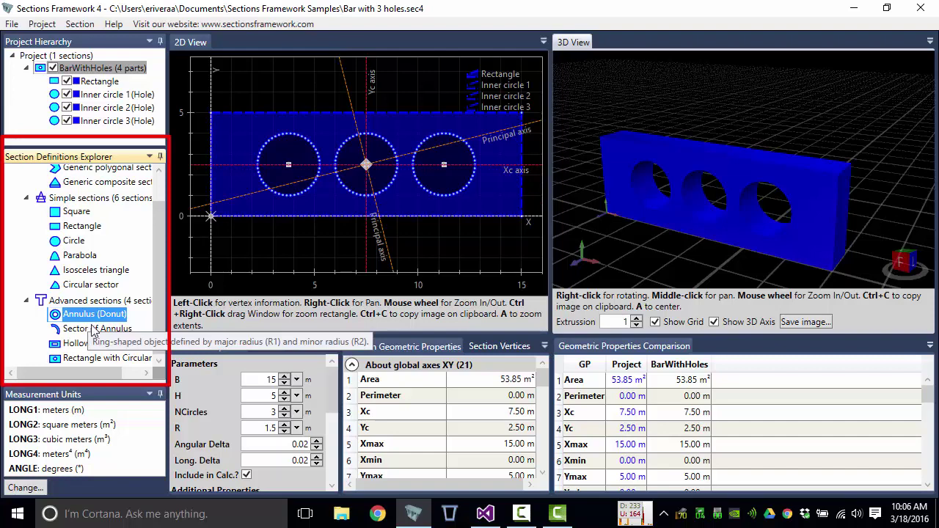
{"action": "left_click", "coordinate": [100, 331]}
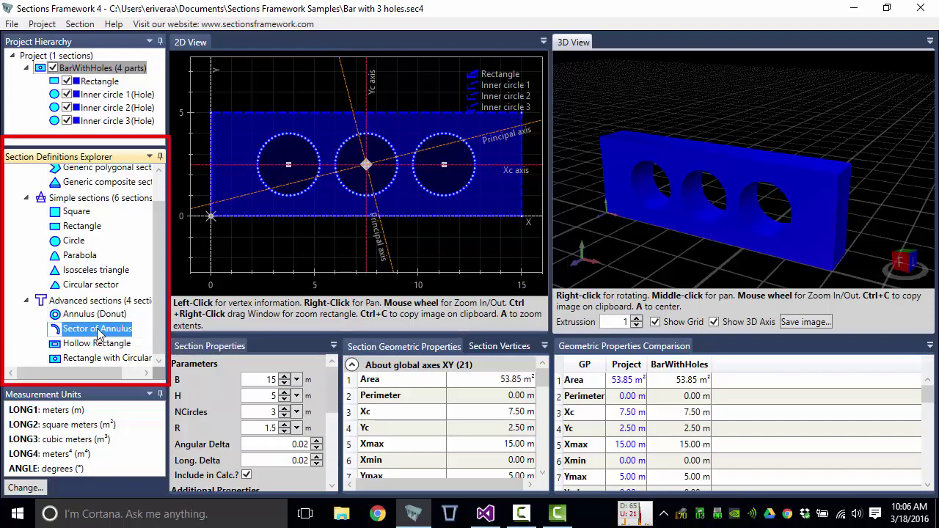
{"action": "left_click", "coordinate": [98, 316]}
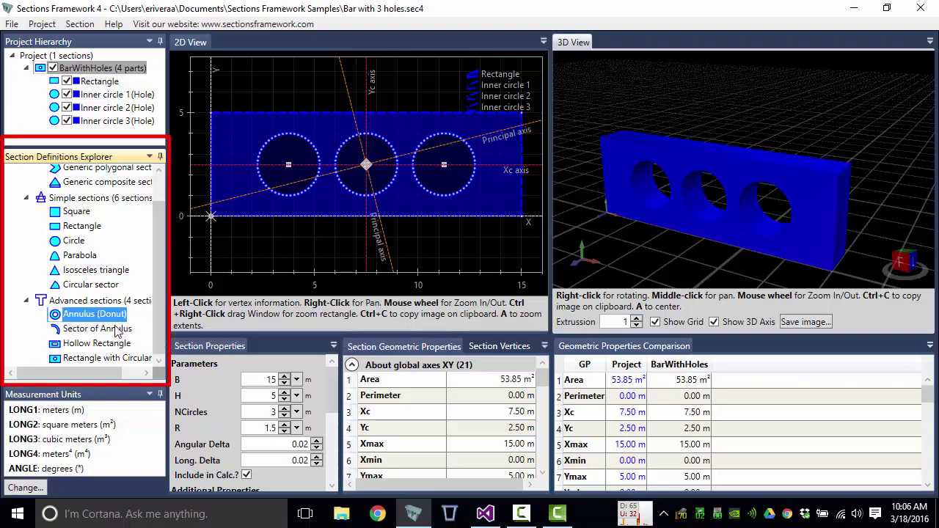
{"action": "left_click", "coordinate": [109, 344]}
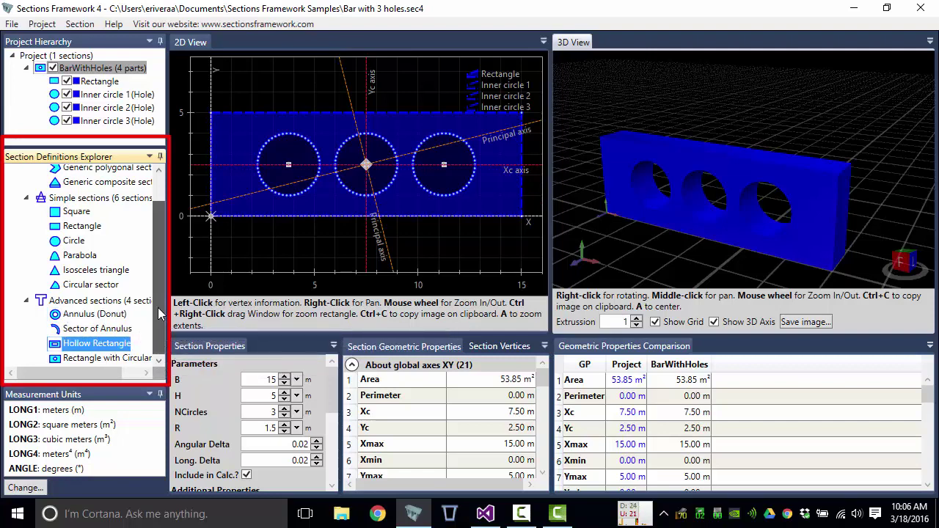
{"action": "left_click", "coordinate": [101, 359]}
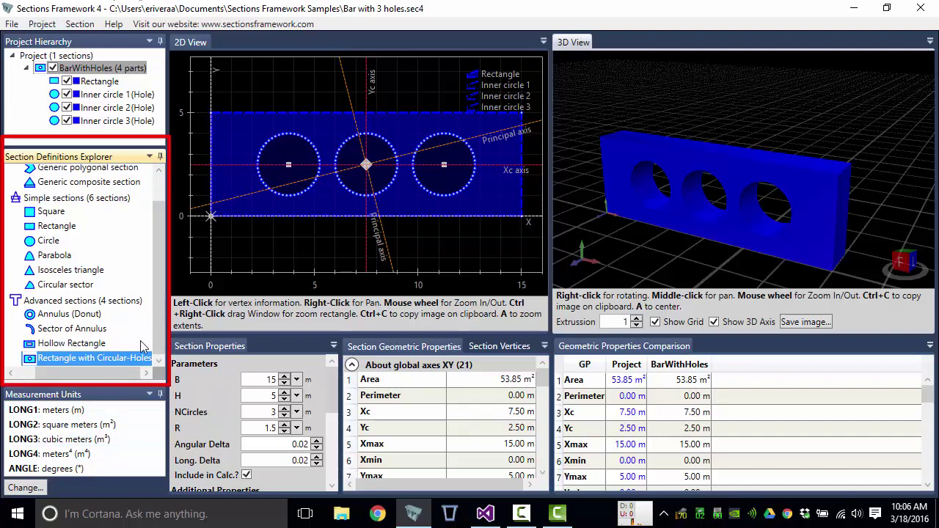
Step: Select BarWithHoles to relate it to the Rectangle with Circular-Holes definition, and return to the start of the library
{"action": "left_click", "coordinate": [94, 68]}
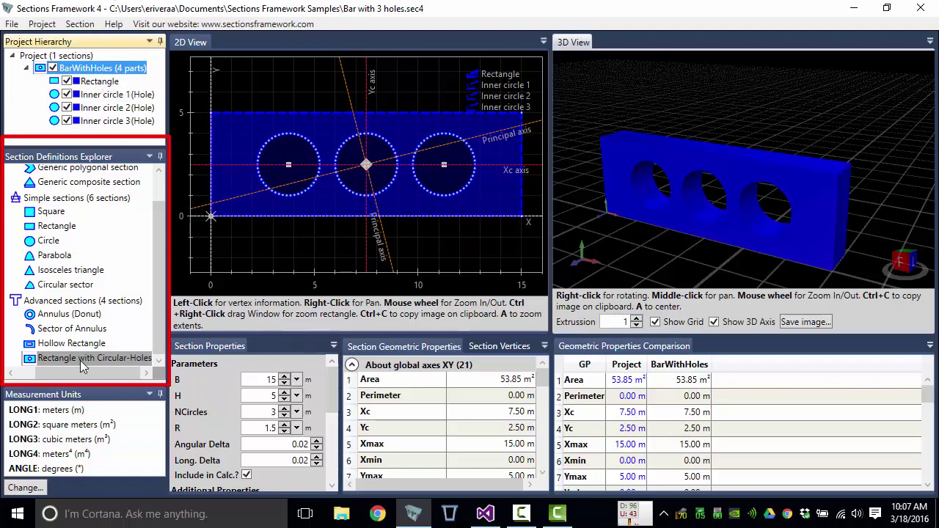
{"action": "left_click_drag", "start_coordinate": [101, 372], "coordinate": [58, 374]}
{"action": "scroll", "coordinate": [161, 255], "scroll_direction": "up", "scroll_amount": 1}
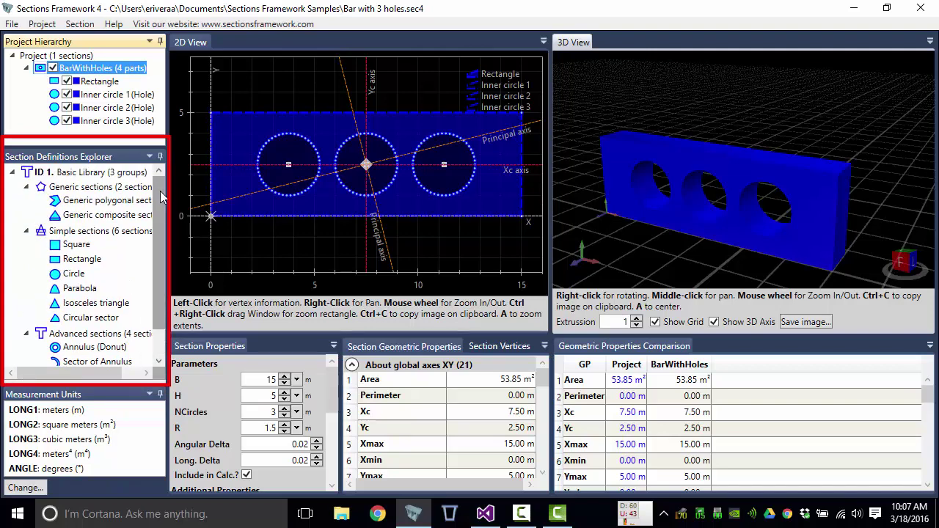
Step: Examine the two generic section definitions, the generic polygonal section and the generic composite section
{"action": "left_click", "coordinate": [92, 206]}
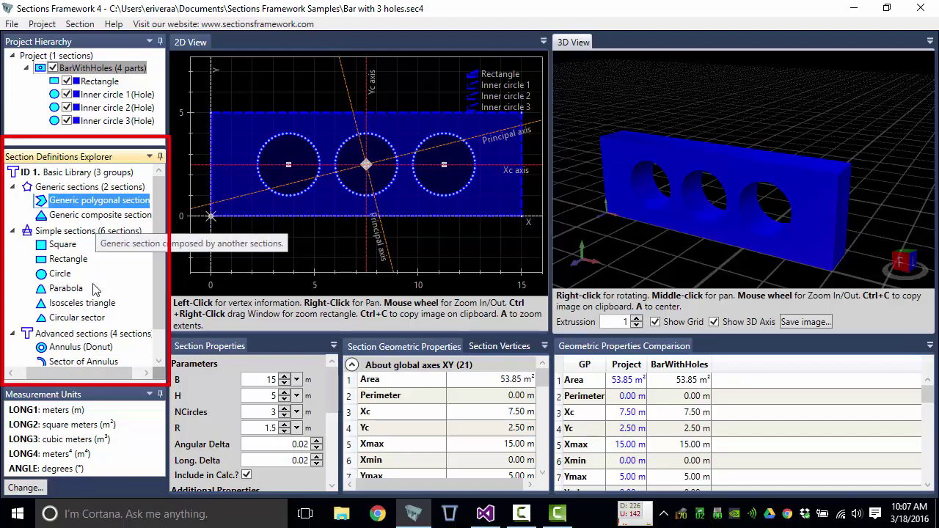
{"action": "left_click_drag", "start_coordinate": [98, 376], "coordinate": [111, 377]}
{"action": "left_click", "coordinate": [78, 216]}
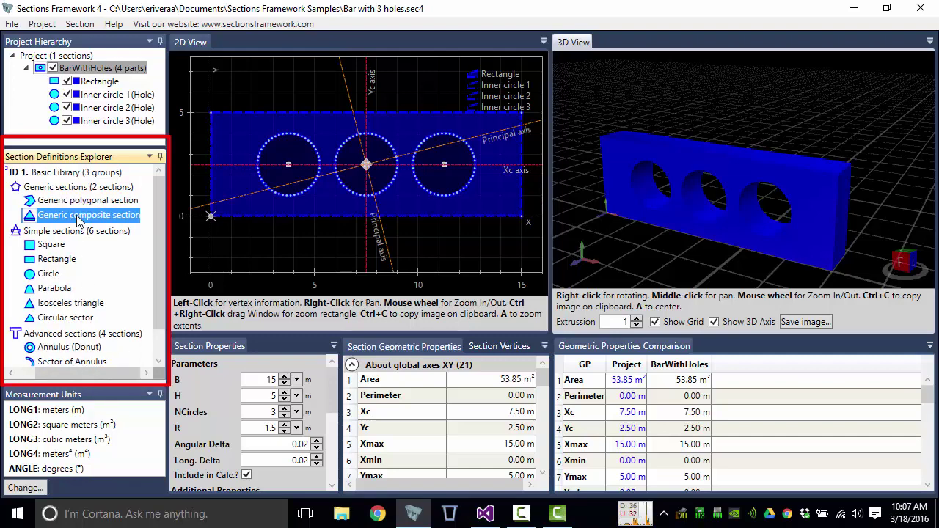
Step: Step through the six simple section definitions once more, from Square to Circular sector, as components for composite sections
{"action": "left_click", "coordinate": [53, 245]}
{"action": "left_click", "coordinate": [56, 259]}
{"action": "left_click", "coordinate": [53, 271]}
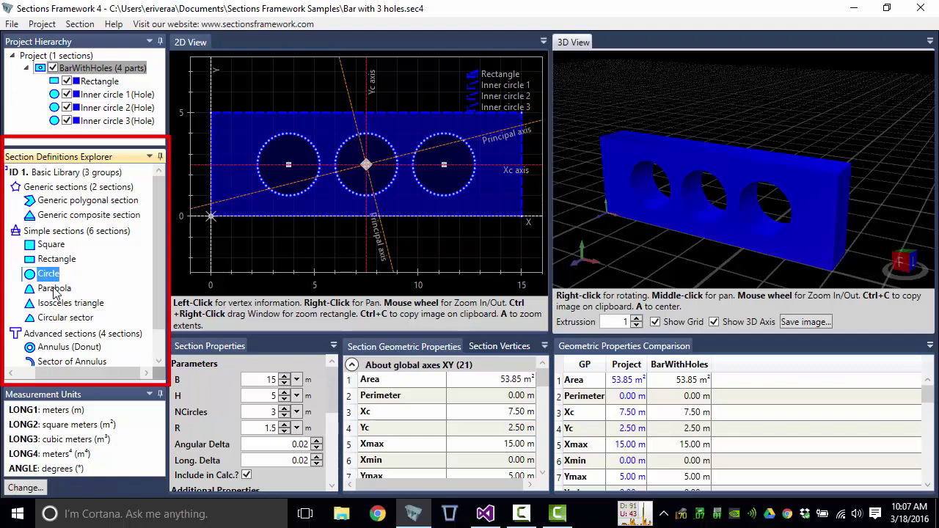
{"action": "left_click", "coordinate": [53, 289]}
{"action": "left_click", "coordinate": [57, 303]}
{"action": "left_click", "coordinate": [59, 317]}
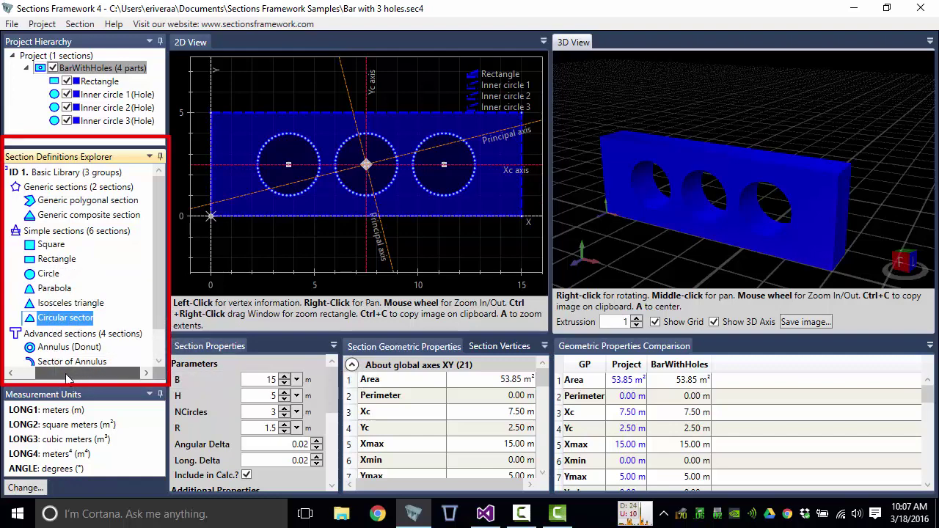
{"action": "left_click_drag", "start_coordinate": [66, 378], "coordinate": [46, 377]}
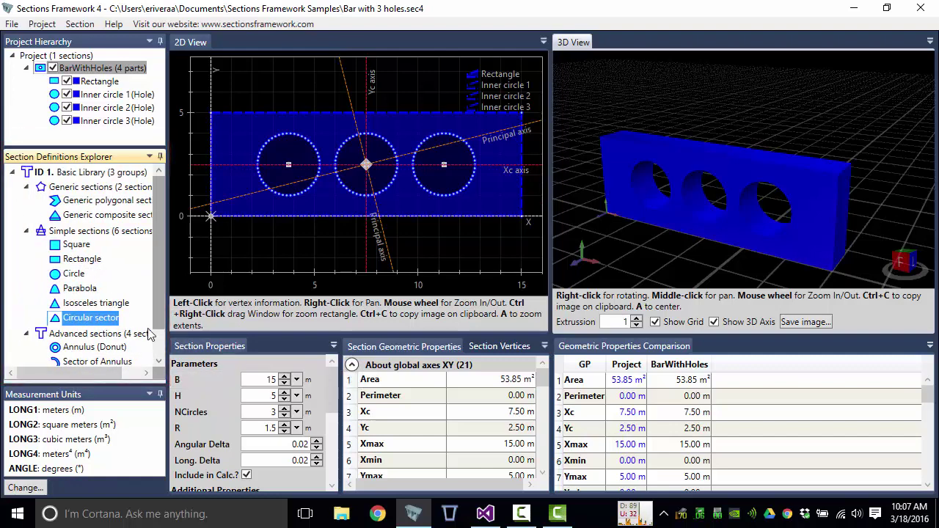
Step: Go through the project's measurement units, from LONG1 through LONG4 to ANGLE
{"action": "left_click", "coordinate": [66, 409]}
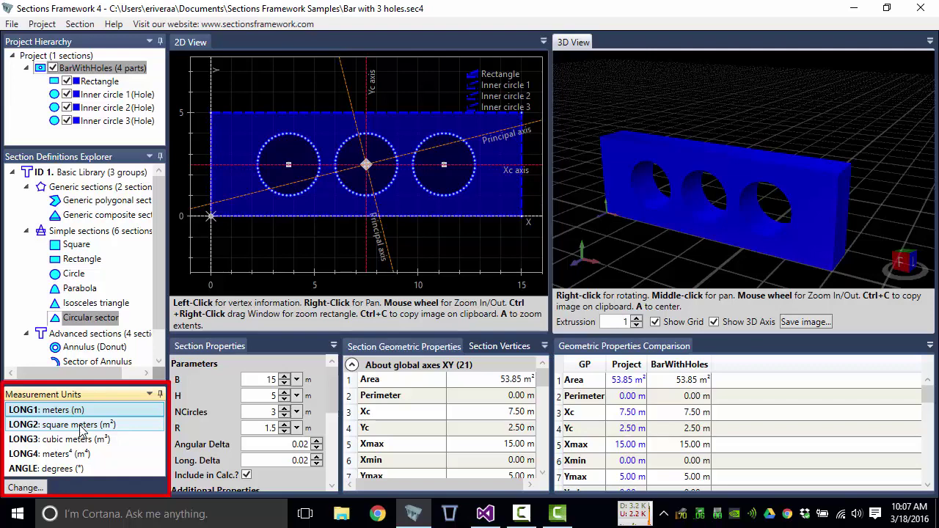
{"action": "left_click", "coordinate": [87, 430]}
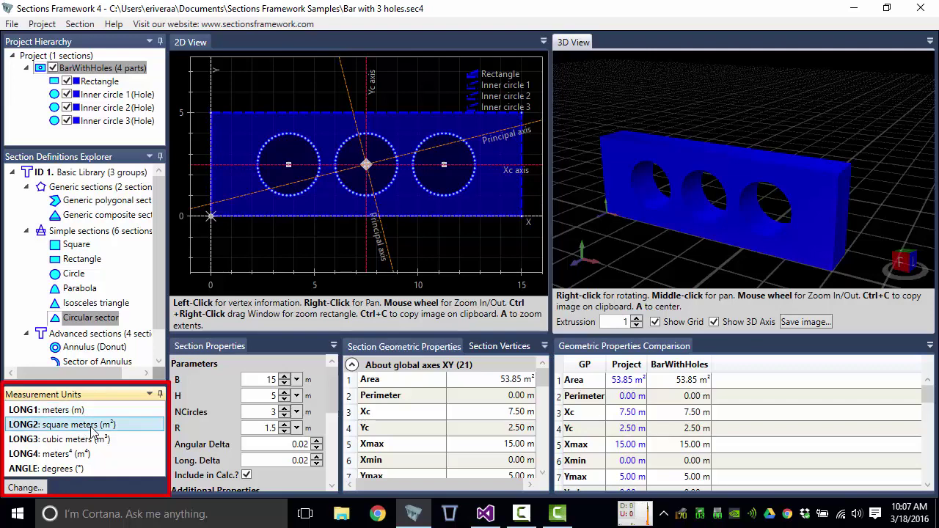
{"action": "left_click", "coordinate": [92, 440]}
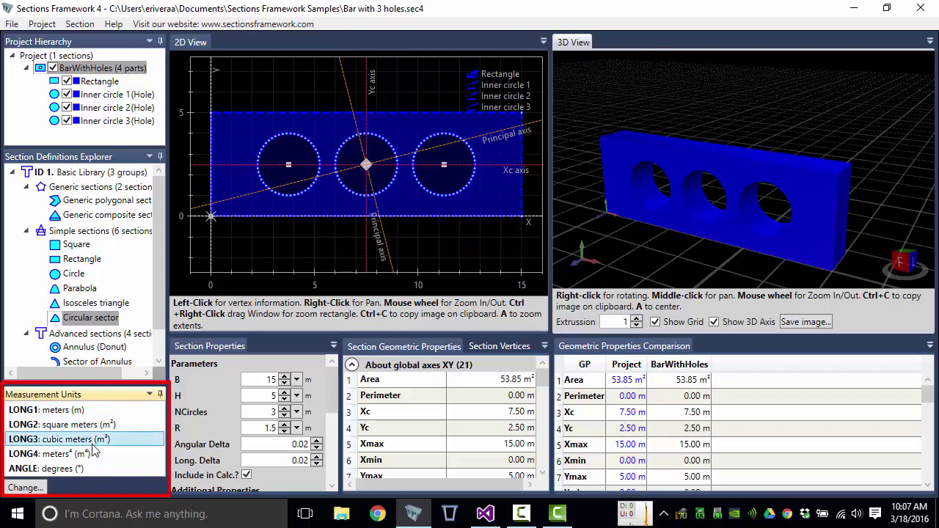
{"action": "left_click", "coordinate": [70, 412]}
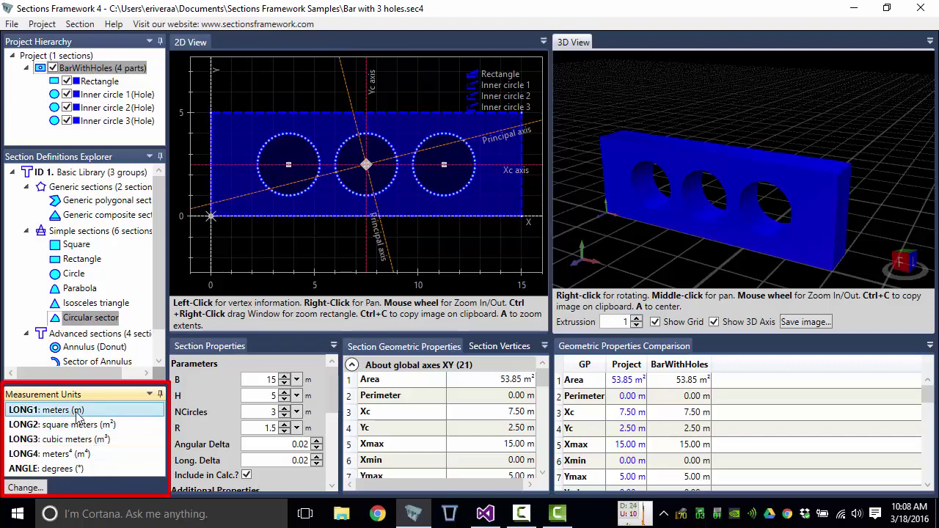
{"action": "left_click", "coordinate": [101, 430]}
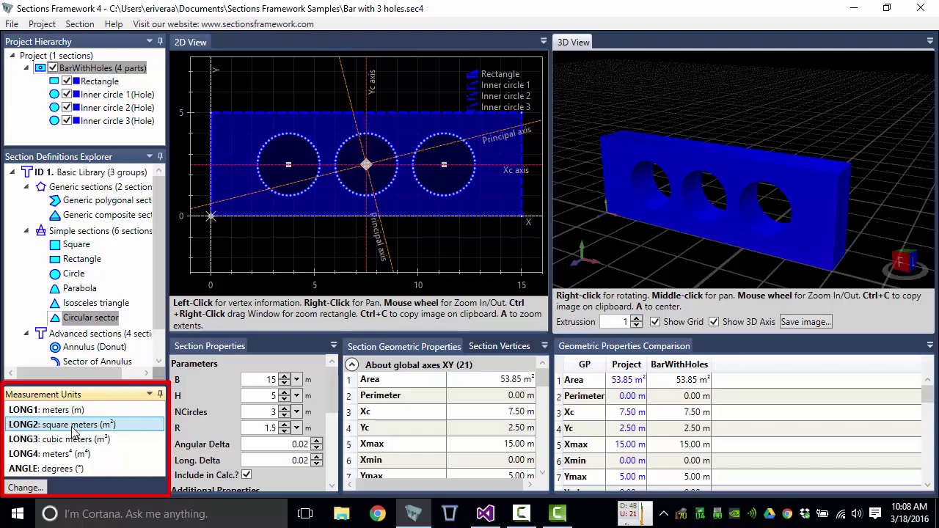
{"action": "left_click", "coordinate": [93, 440]}
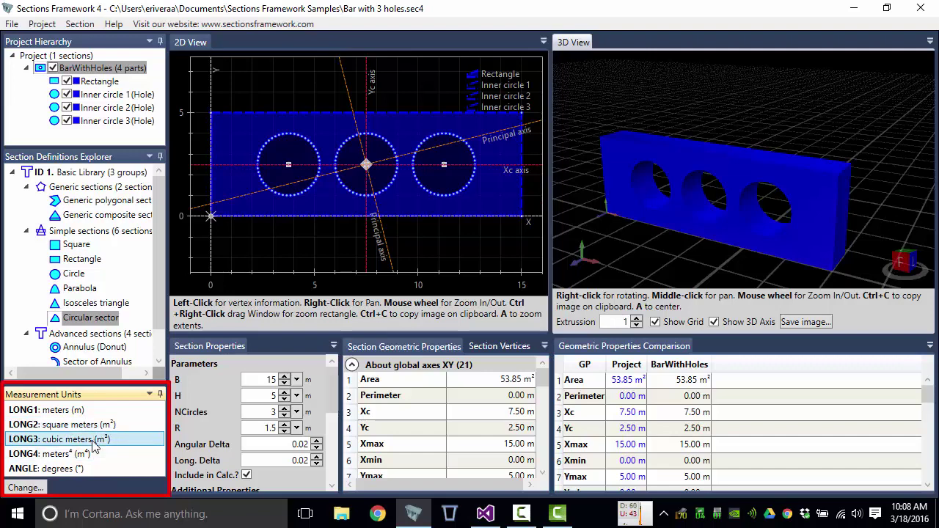
{"action": "left_click", "coordinate": [84, 455]}
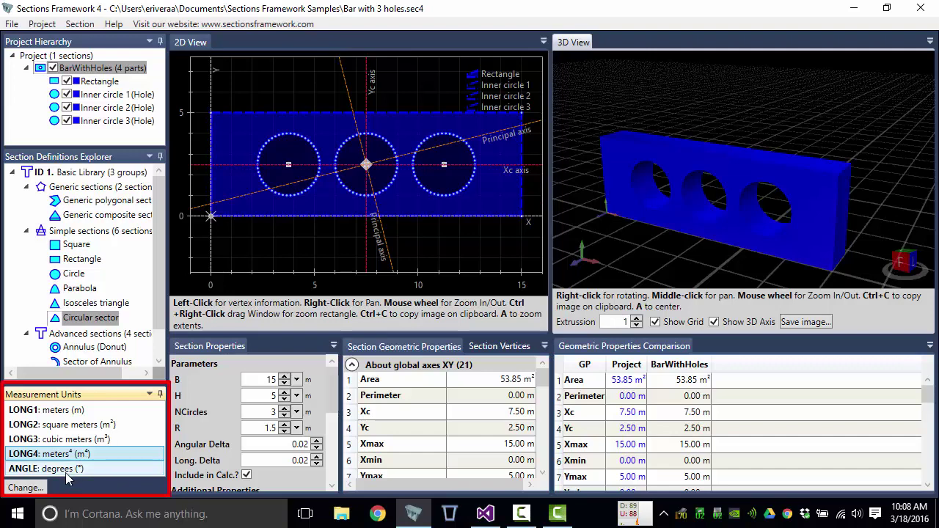
{"action": "left_click", "coordinate": [65, 468]}
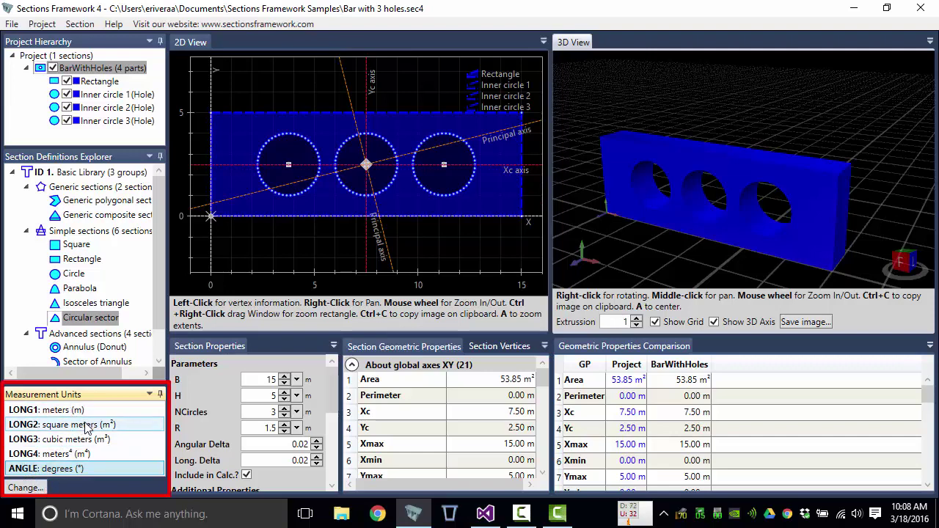
Step: Review the available longitudinal and angular measurement units in the configuration, and leave it without applying changes
{"action": "left_click", "coordinate": [43, 487]}
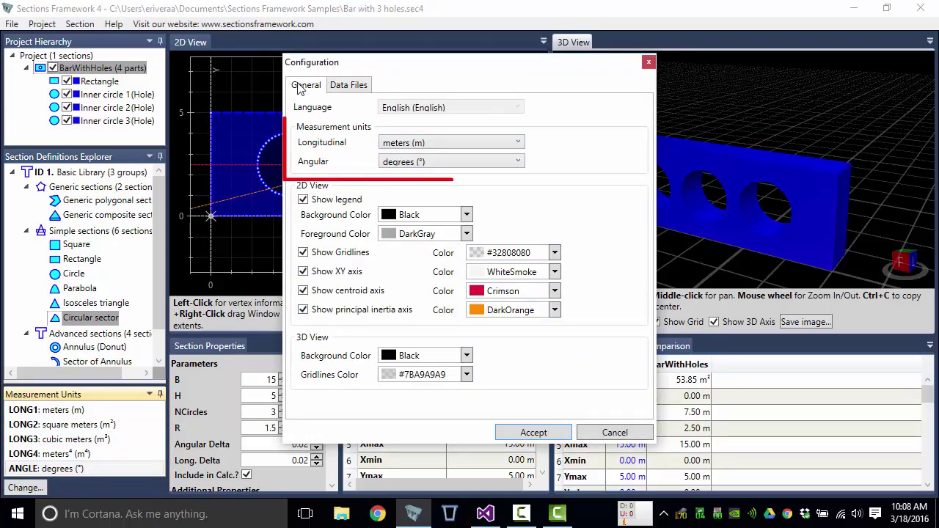
{"action": "left_click", "coordinate": [496, 141]}
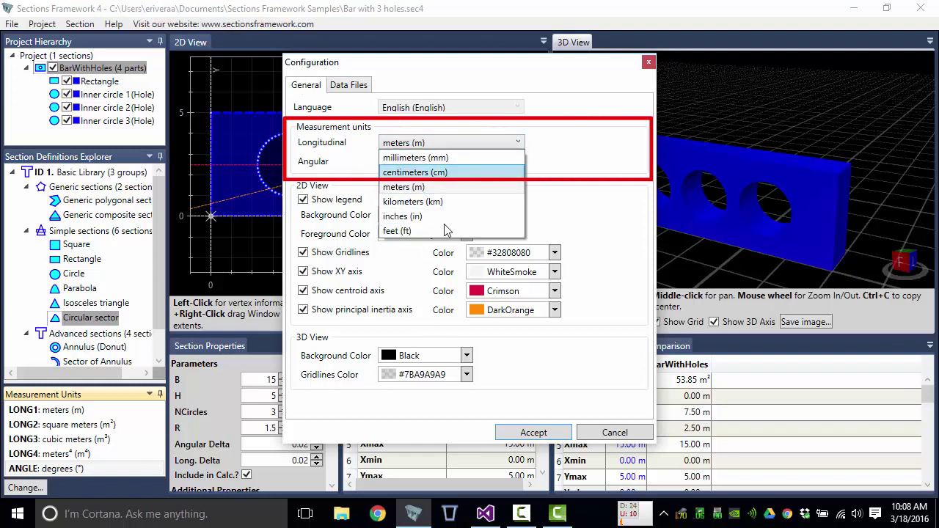
{"action": "left_click", "coordinate": [563, 136]}
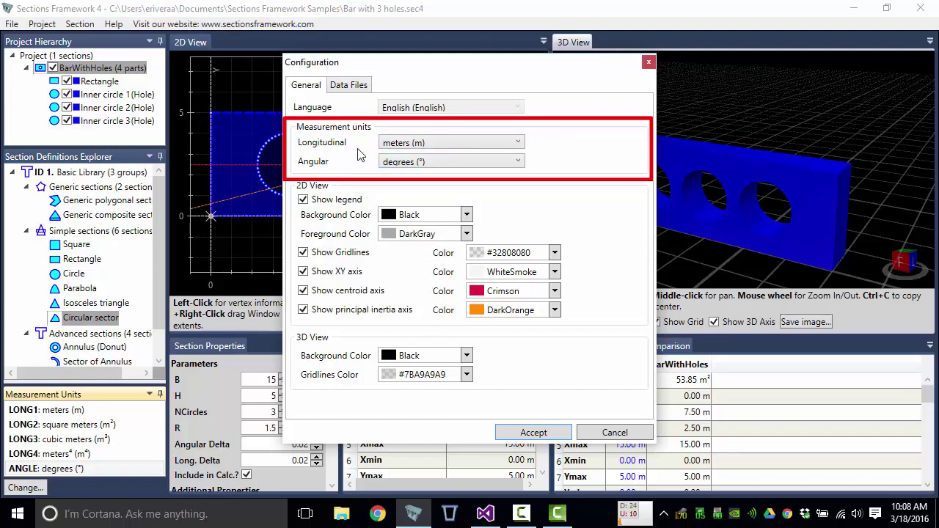
{"action": "left_click", "coordinate": [424, 144]}
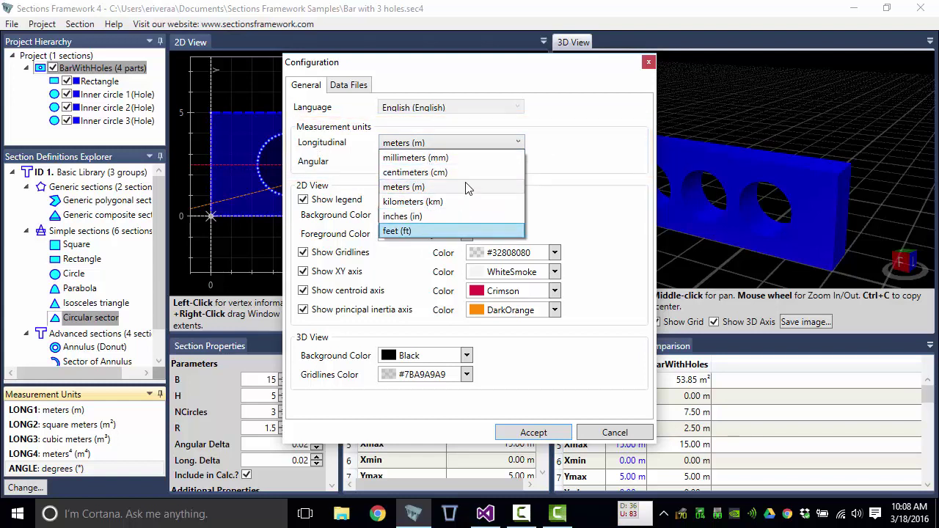
{"action": "left_click", "coordinate": [560, 137]}
{"action": "left_click", "coordinate": [442, 163]}
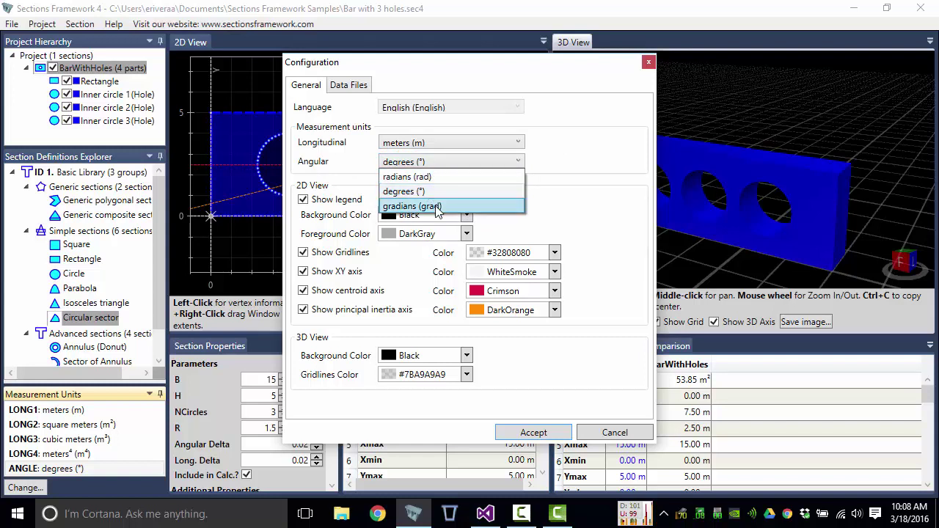
{"action": "left_click", "coordinate": [579, 160]}
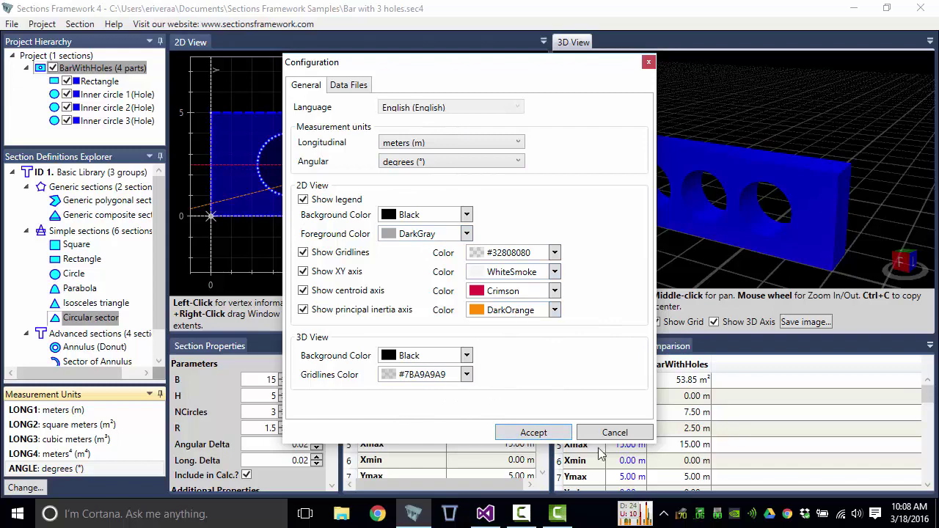
{"action": "left_click", "coordinate": [615, 433]}
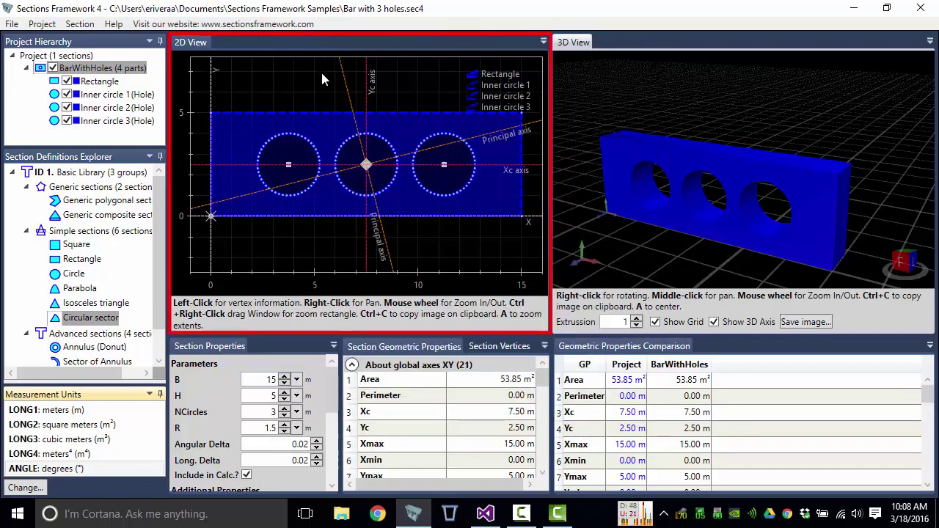
Step: Pan the BarWithHoles section around the 2D view, and zoom it back to its extents
{"action": "left_click", "coordinate": [294, 86]}
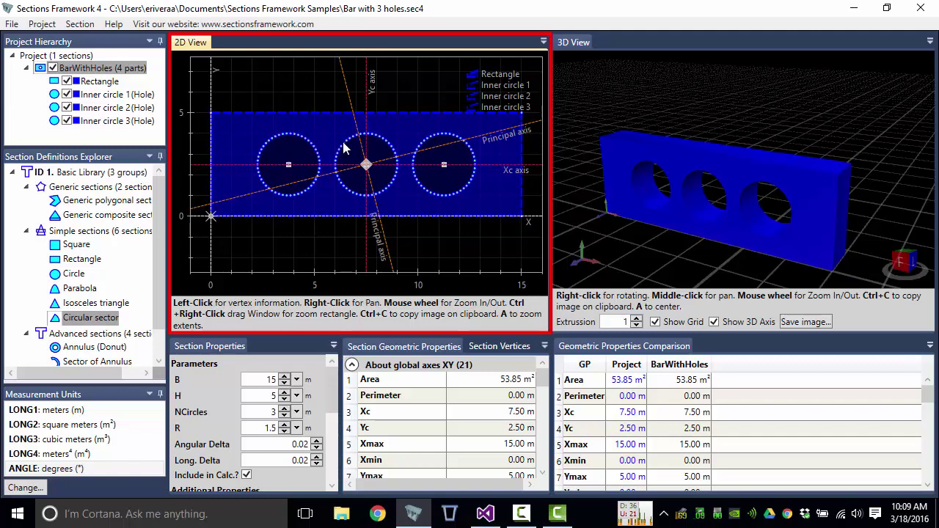
{"action": "left_click_drag", "start_coordinate": [331, 119], "coordinate": [333, 153]}
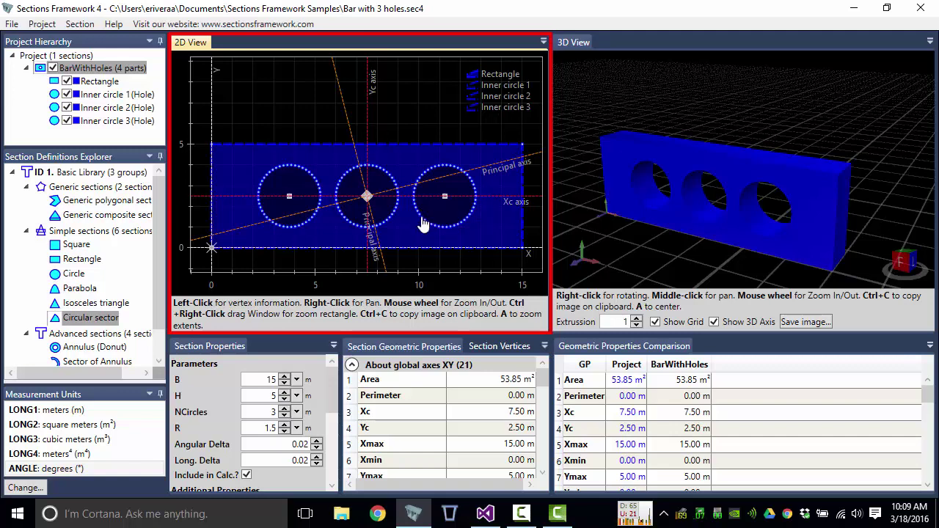
{"action": "mouse_move", "coordinate": [422, 218]}
{"action": "left_mouse_down"}
{"action": "mouse_move", "coordinate": [418, 206]}
{"action": "mouse_move", "coordinate": [428, 212]}
{"action": "left_mouse_up"}
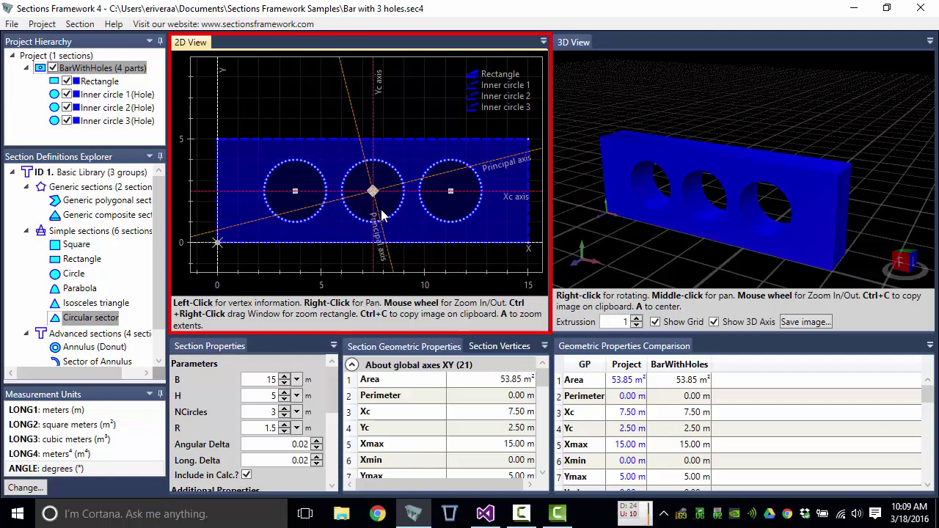
{"action": "key", "text": "a"}
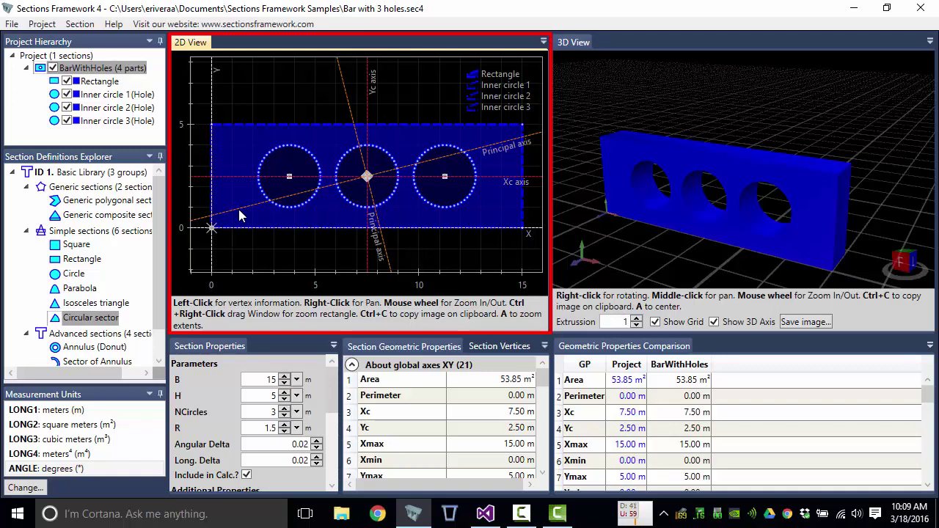
Step: Try out panning the holed bar in the 2D view, and zoom out and back in on it
{"action": "mouse_move", "coordinate": [328, 208]}
{"action": "left_mouse_down"}
{"action": "mouse_move", "coordinate": [342, 211]}
{"action": "mouse_move", "coordinate": [335, 224]}
{"action": "left_mouse_up"}
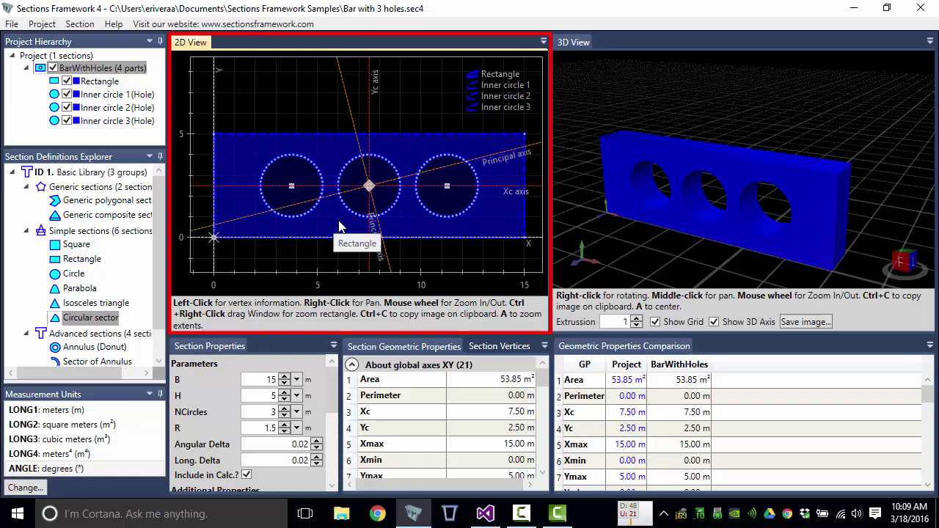
{"action": "left_click_drag", "start_coordinate": [338, 226], "coordinate": [342, 223]}
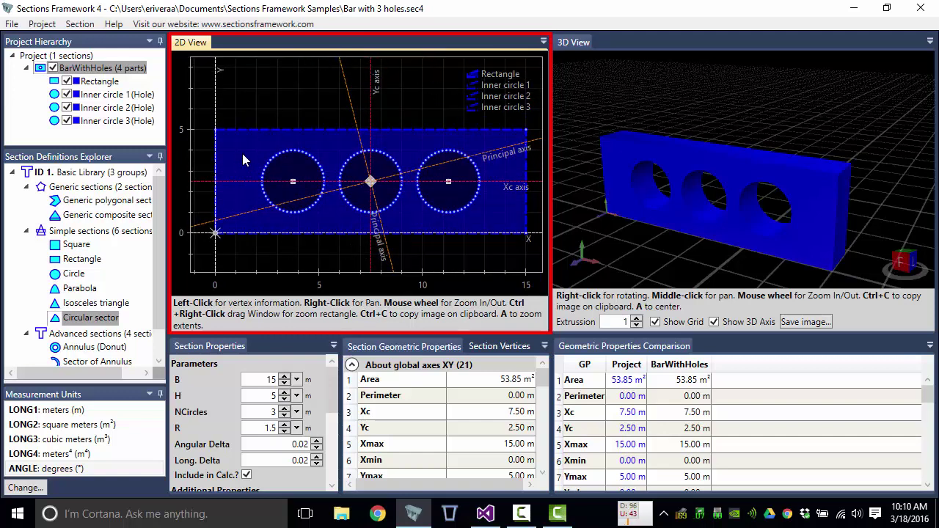
{"action": "left_click_drag", "start_coordinate": [244, 234], "coordinate": [273, 212]}
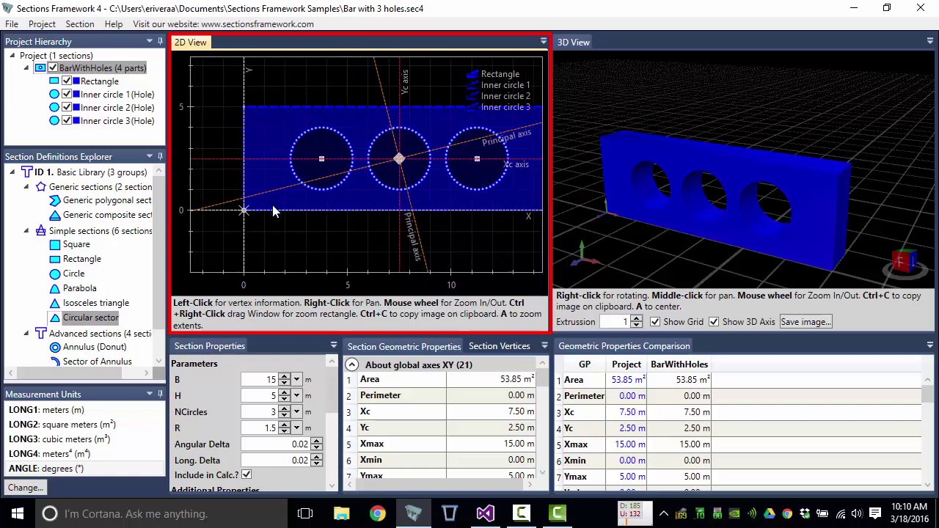
{"action": "scroll", "coordinate": [272, 214], "scroll_direction": "down", "scroll_amount": 1}
{"action": "scroll", "coordinate": [270, 217], "scroll_direction": "down", "scroll_amount": 1}
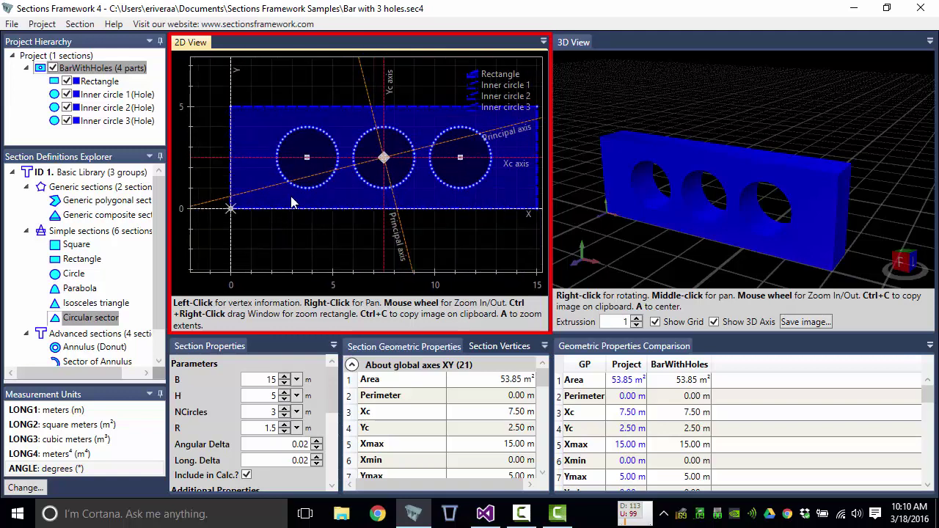
{"action": "left_click_drag", "start_coordinate": [303, 181], "coordinate": [301, 203]}
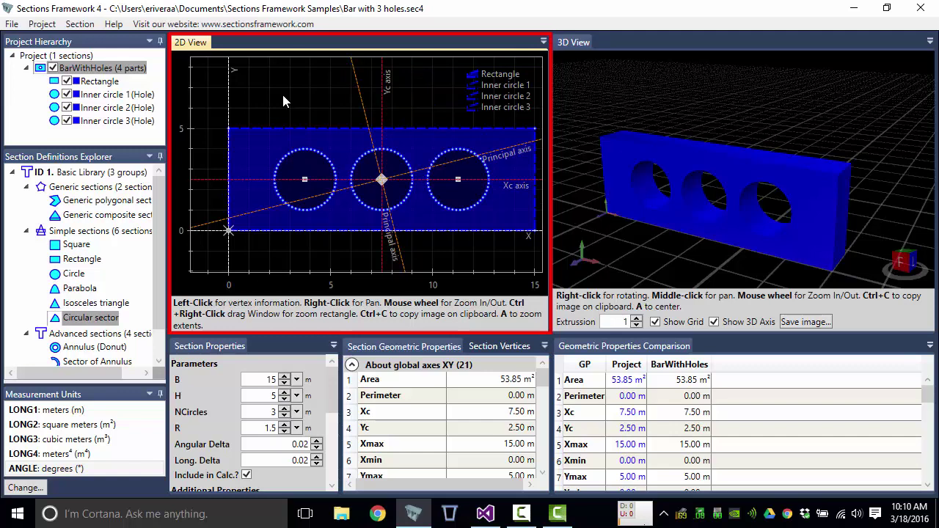
{"action": "left_click_drag", "start_coordinate": [283, 94], "coordinate": [294, 119]}
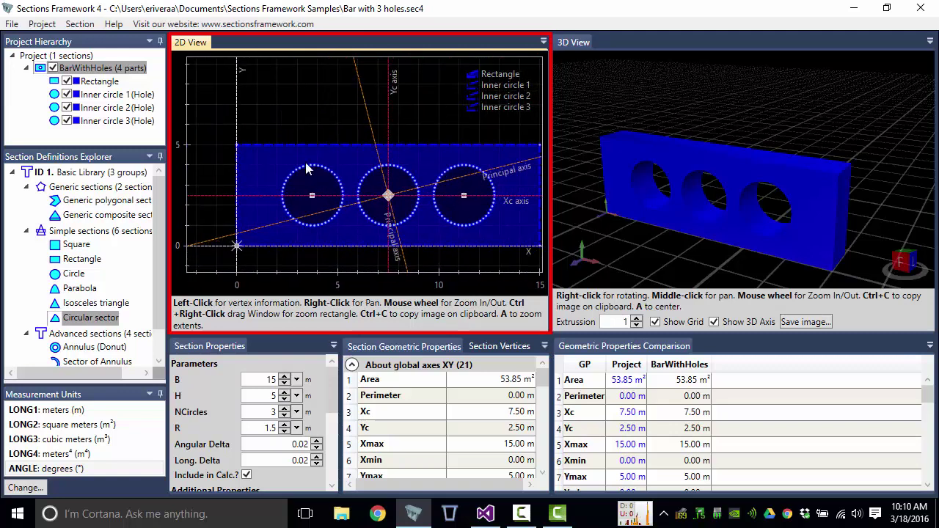
{"action": "scroll", "coordinate": [368, 166], "scroll_direction": "down", "scroll_amount": 1}
{"action": "scroll", "coordinate": [371, 176], "scroll_direction": "down", "scroll_amount": 4}
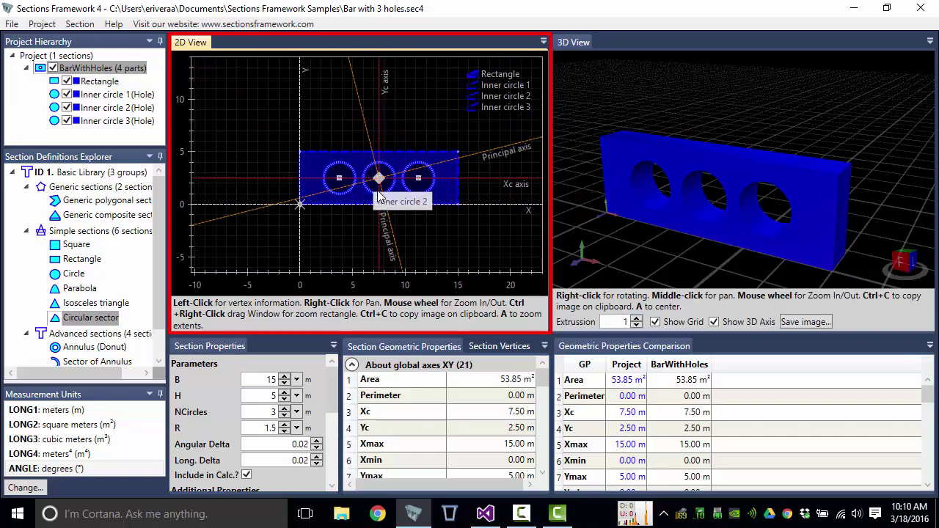
{"action": "scroll", "coordinate": [380, 197], "scroll_direction": "up", "scroll_amount": 4}
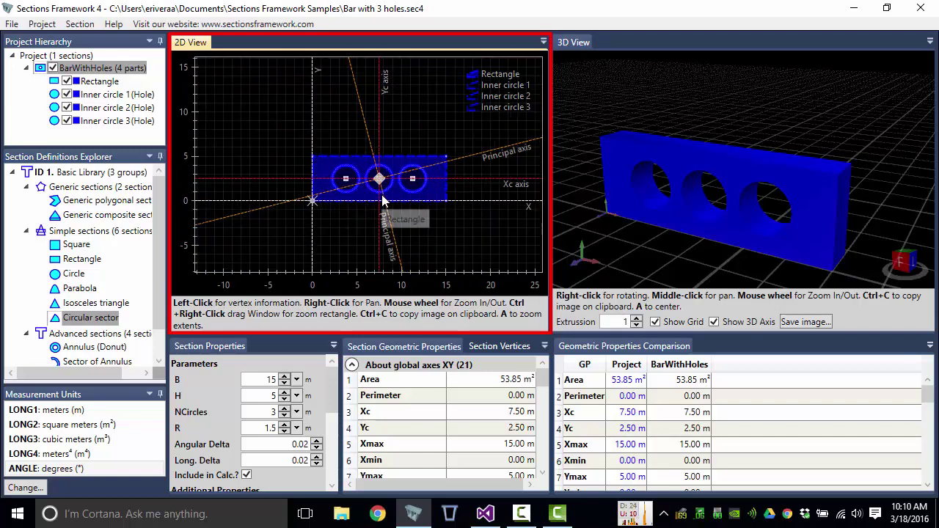
{"action": "scroll", "coordinate": [382, 195], "scroll_direction": "up", "scroll_amount": 1}
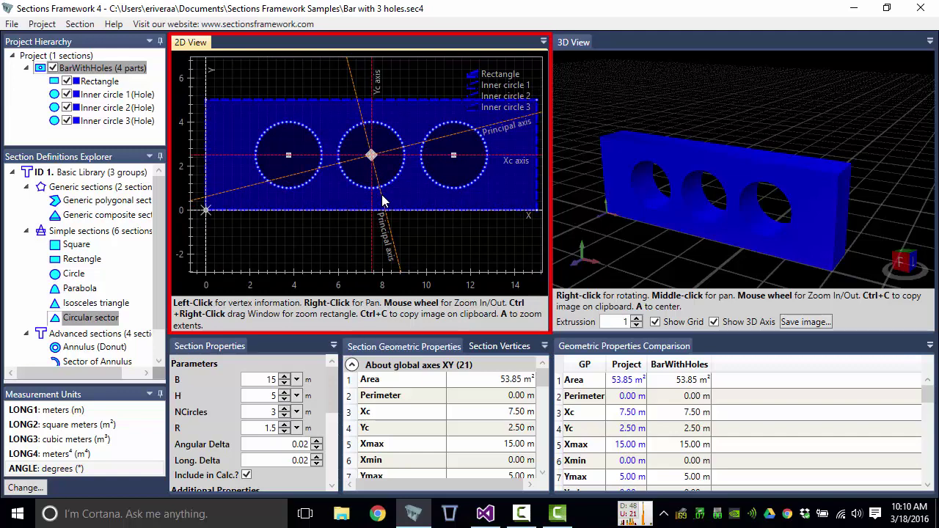
Step: Inspect vertex coordinates of the Rectangle part along its upper edge, at its upper-left corner and at the origin corner
{"action": "left_click", "coordinate": [249, 130]}
{"action": "left_click", "coordinate": [307, 122]}
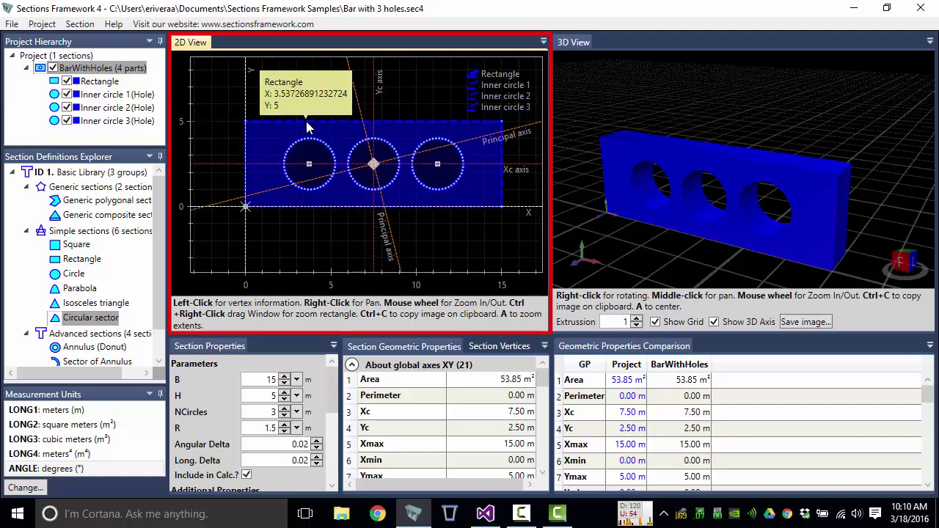
{"action": "left_click", "coordinate": [354, 122]}
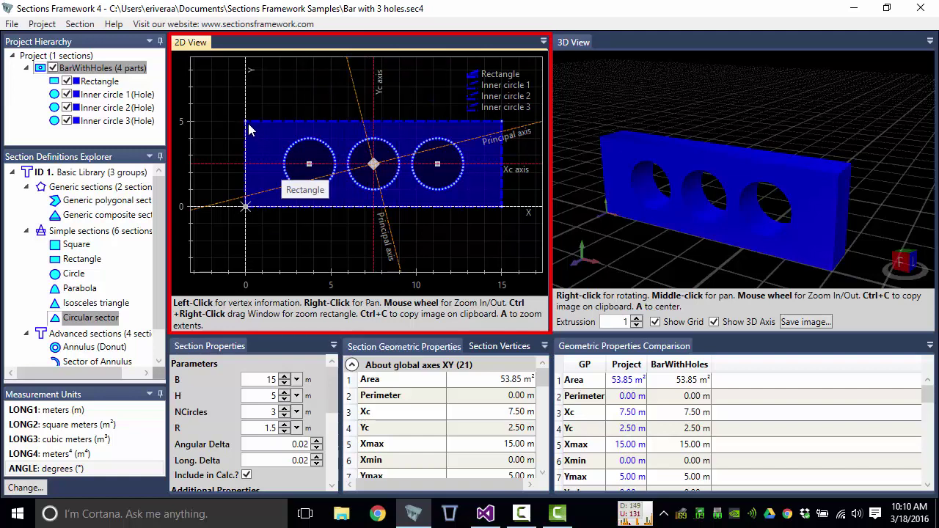
{"action": "scroll", "coordinate": [247, 121], "scroll_direction": "up", "scroll_amount": 3}
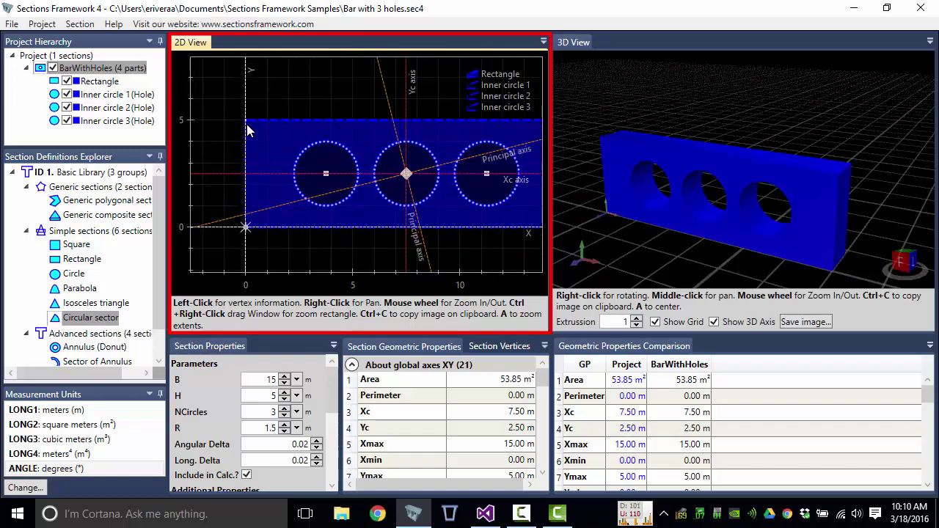
{"action": "left_click", "coordinate": [247, 125]}
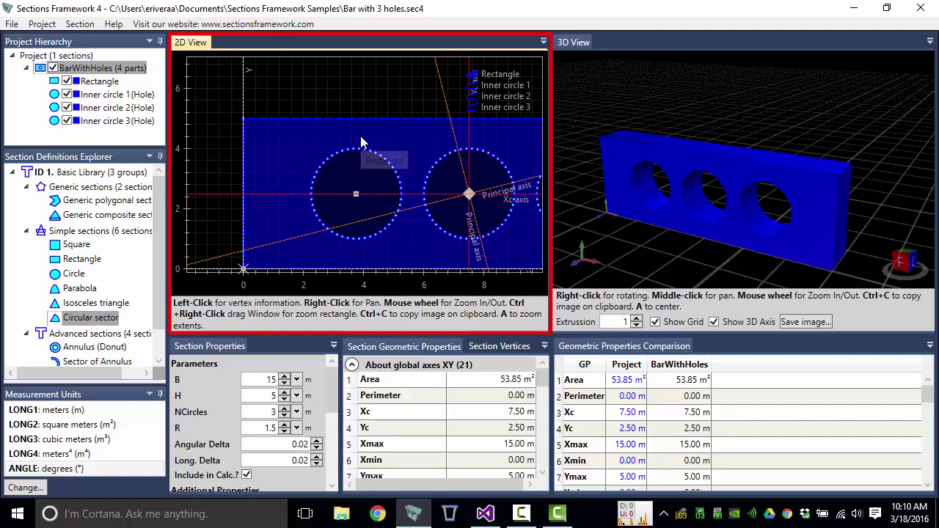
{"action": "scroll", "coordinate": [376, 161], "scroll_direction": "down", "scroll_amount": 4}
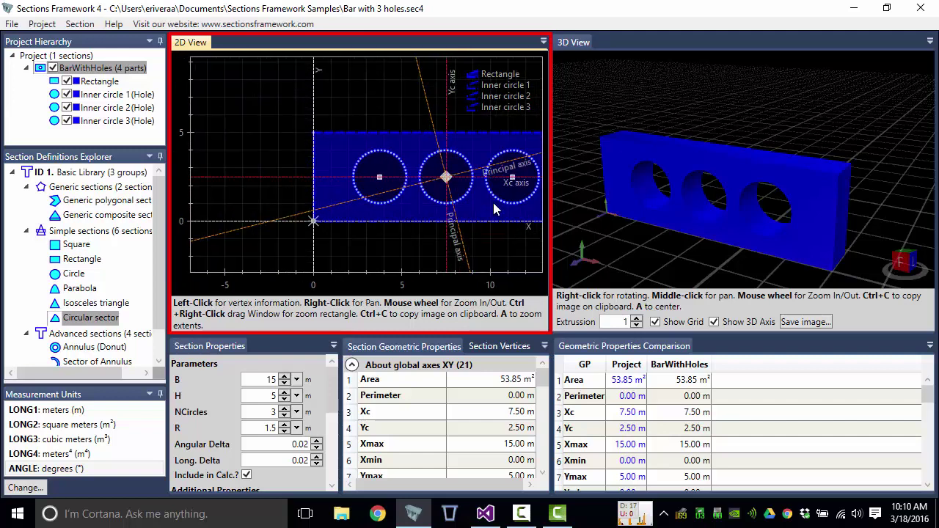
{"action": "left_click_drag", "start_coordinate": [481, 214], "coordinate": [368, 214]}
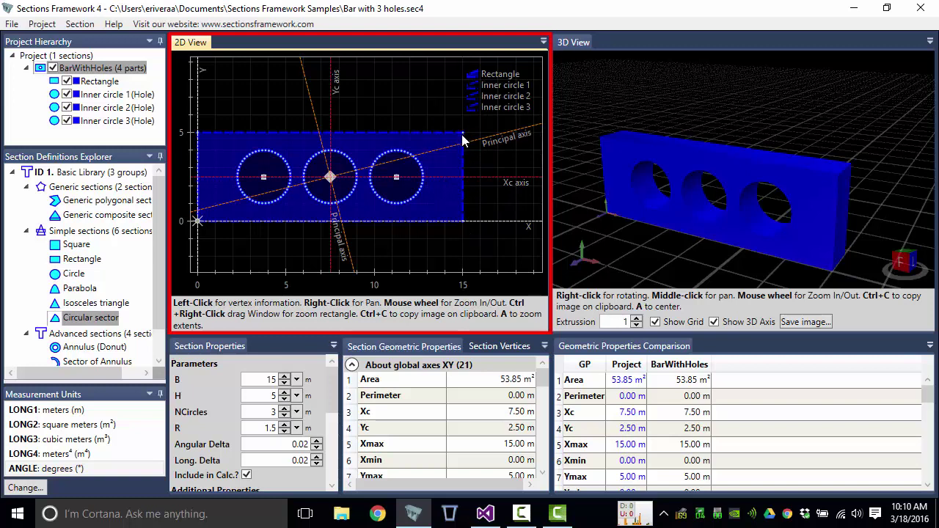
{"action": "left_click", "coordinate": [198, 222]}
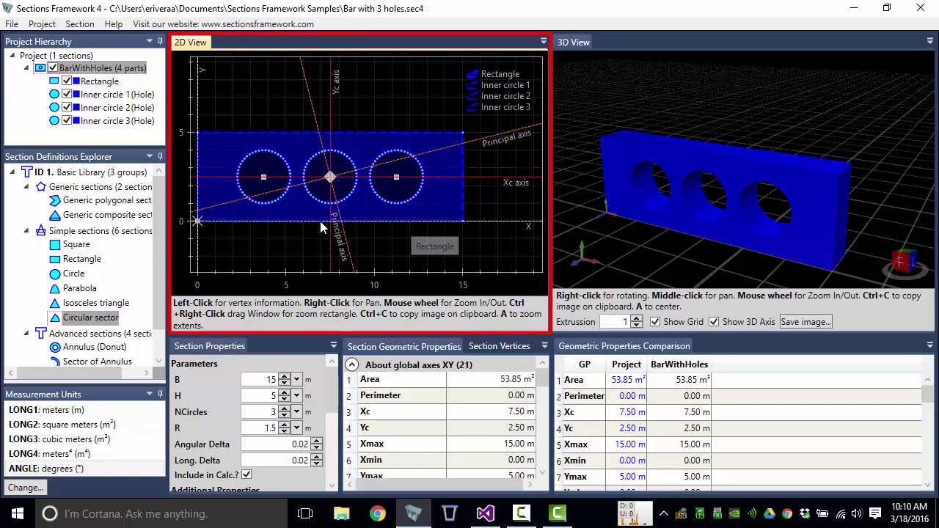
Step: Fit the holed bar in the 2D view, and center and rotate it in the 3D view
{"action": "key", "text": "a"}
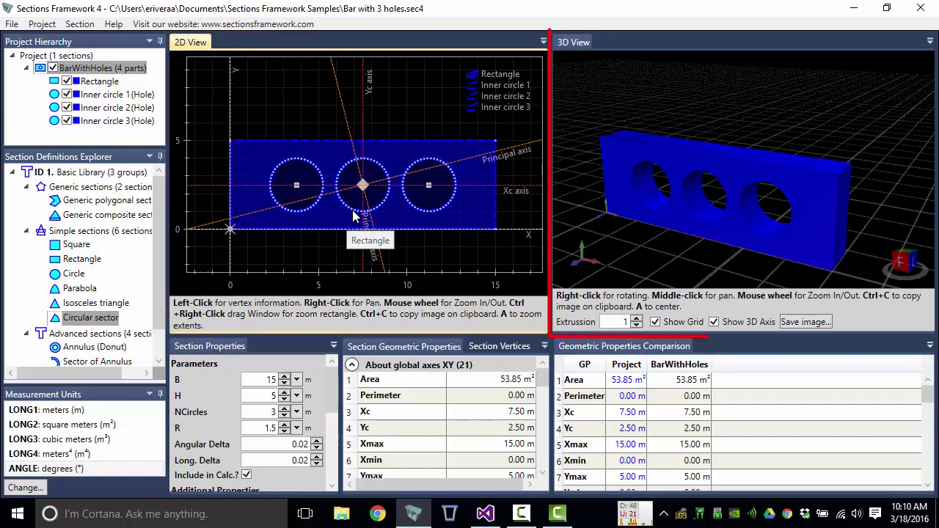
{"action": "left_click", "coordinate": [711, 130]}
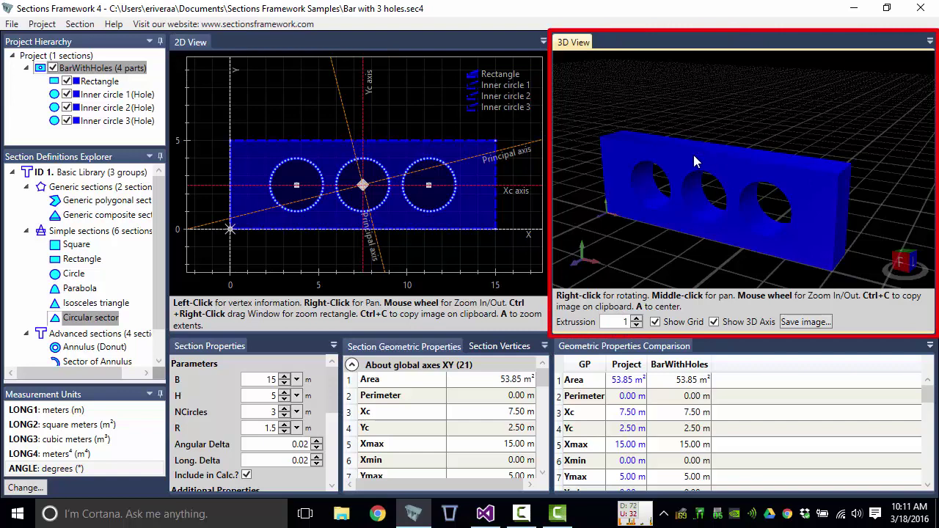
{"action": "key", "text": "a"}
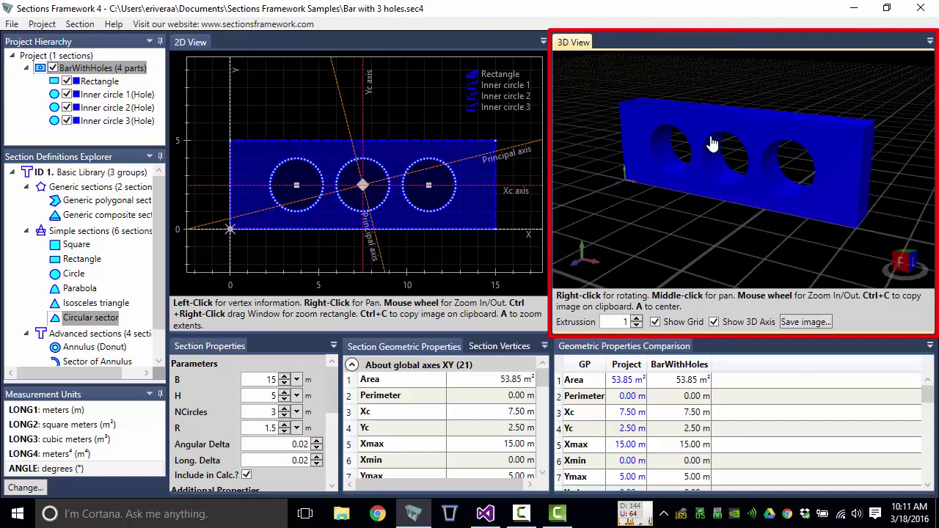
{"action": "left_click_drag", "start_coordinate": [805, 176], "coordinate": [794, 191]}
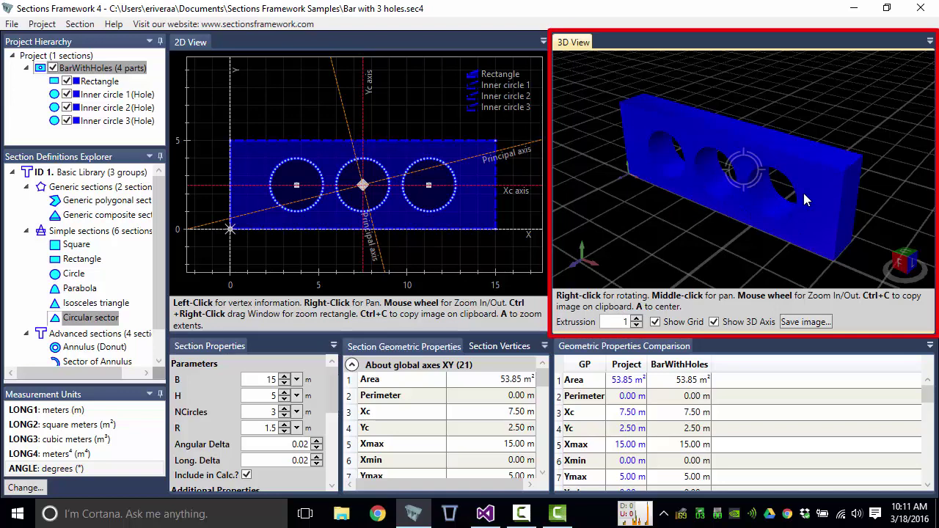
{"action": "mouse_move", "coordinate": [803, 193]}
{"action": "left_mouse_down"}
{"action": "mouse_move", "coordinate": [776, 209]}
{"action": "mouse_move", "coordinate": [668, 223]}
{"action": "mouse_move", "coordinate": [714, 245]}
{"action": "mouse_move", "coordinate": [771, 245]}
{"action": "mouse_move", "coordinate": [827, 215]}
{"action": "mouse_move", "coordinate": [853, 172]}
{"action": "mouse_move", "coordinate": [826, 149]}
{"action": "mouse_move", "coordinate": [769, 181]}
{"action": "mouse_move", "coordinate": [814, 210]}
{"action": "mouse_move", "coordinate": [834, 191]}
{"action": "mouse_move", "coordinate": [803, 184]}
{"action": "mouse_move", "coordinate": [806, 193]}
{"action": "left_mouse_up"}
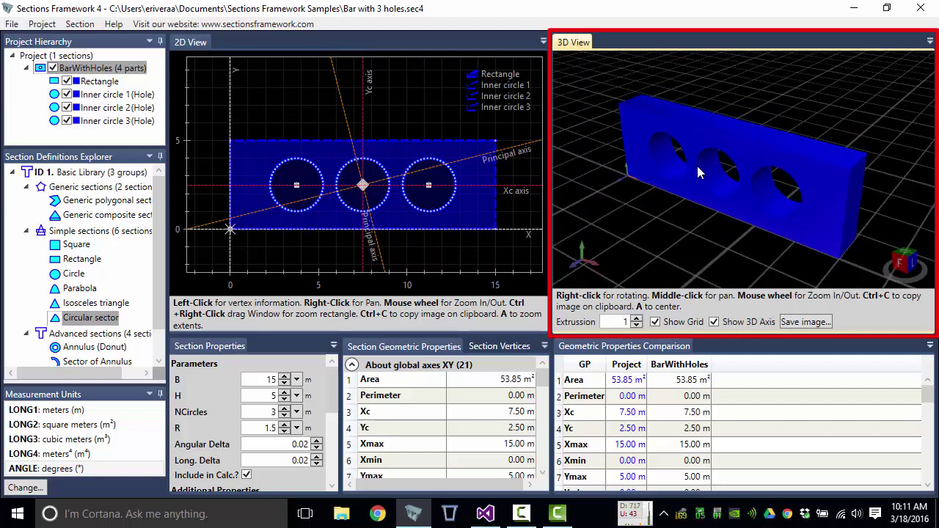
Step: Try zooming out and in on the bar in the 3D view, and reposition it there
{"action": "scroll", "coordinate": [720, 179], "scroll_direction": "down", "scroll_amount": 6}
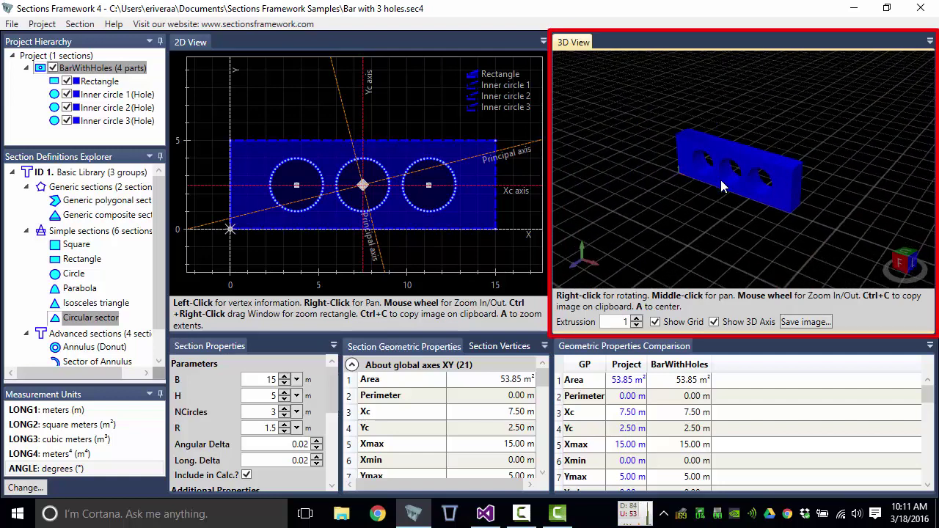
{"action": "scroll", "coordinate": [743, 200], "scroll_direction": "up", "scroll_amount": 8}
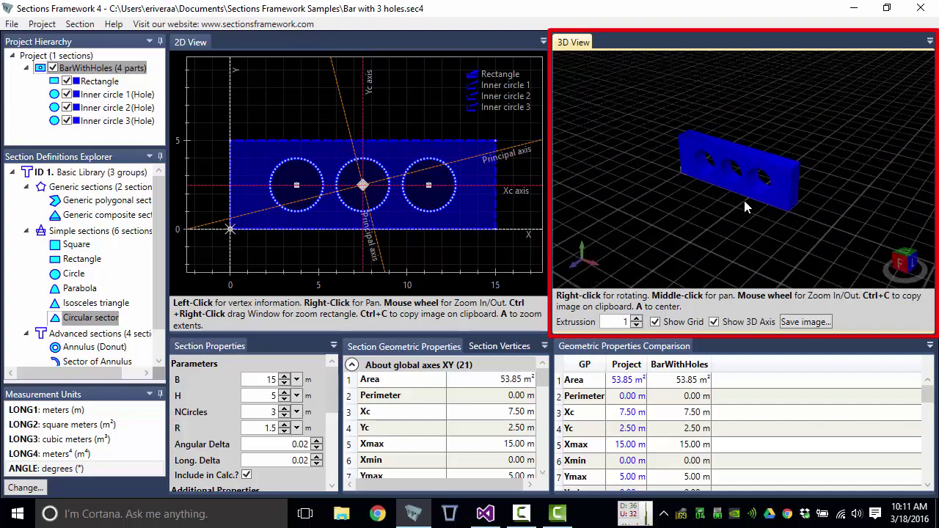
{"action": "scroll", "coordinate": [744, 200], "scroll_direction": "down", "scroll_amount": 3}
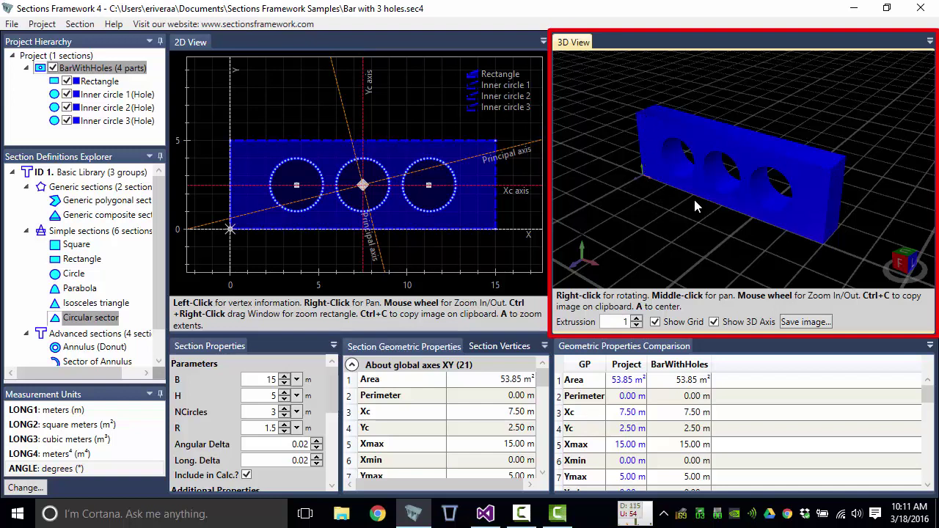
{"action": "mouse_move", "coordinate": [681, 211]}
{"action": "left_mouse_down"}
{"action": "mouse_move", "coordinate": [735, 204]}
{"action": "mouse_move", "coordinate": [691, 213]}
{"action": "mouse_move", "coordinate": [755, 220]}
{"action": "mouse_move", "coordinate": [725, 226]}
{"action": "mouse_move", "coordinate": [676, 207]}
{"action": "mouse_move", "coordinate": [706, 153]}
{"action": "mouse_move", "coordinate": [750, 195]}
{"action": "mouse_move", "coordinate": [723, 157]}
{"action": "mouse_move", "coordinate": [683, 169]}
{"action": "mouse_move", "coordinate": [730, 187]}
{"action": "mouse_move", "coordinate": [705, 209]}
{"action": "mouse_move", "coordinate": [673, 198]}
{"action": "mouse_move", "coordinate": [682, 196]}
{"action": "left_mouse_up"}
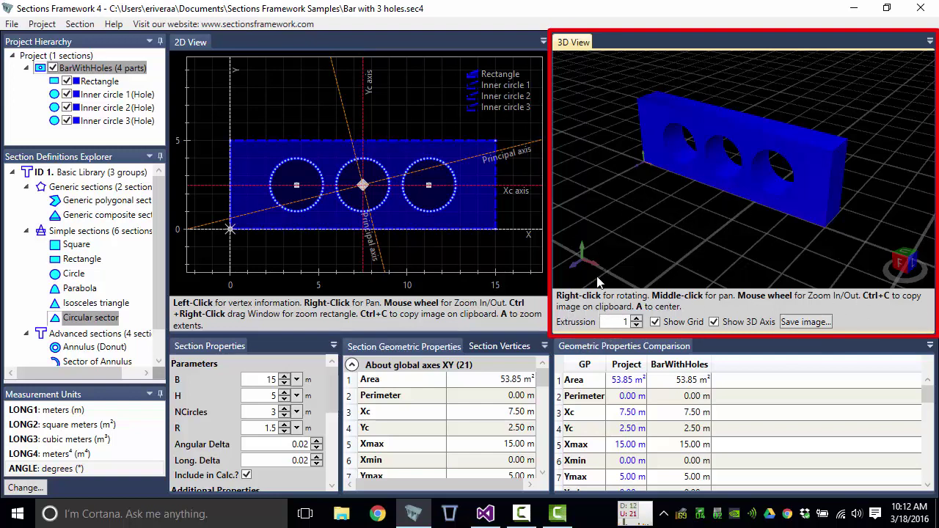
Step: Try progressively larger extrusion values for the bar in the 3D view, going through 3, 6 and 7
{"action": "double_click", "coordinate": [624, 321]}
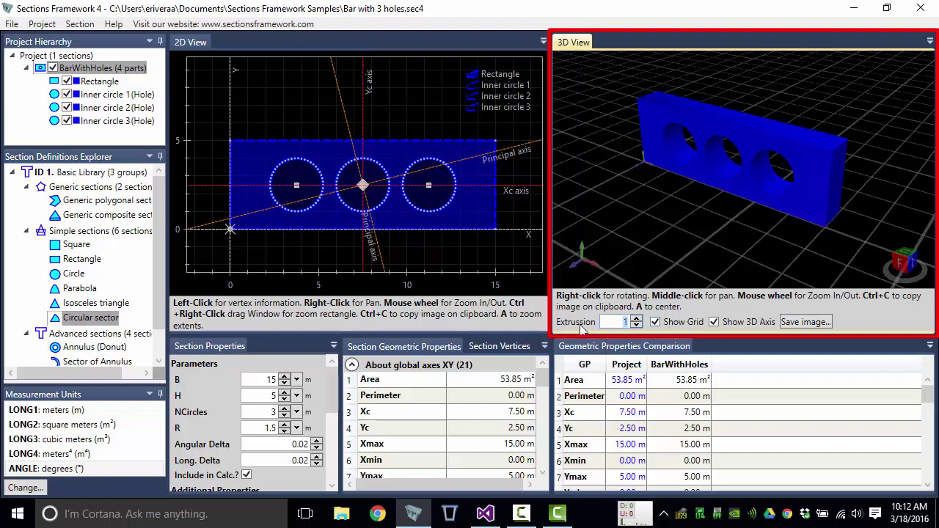
{"action": "double_click", "coordinate": [636, 319]}
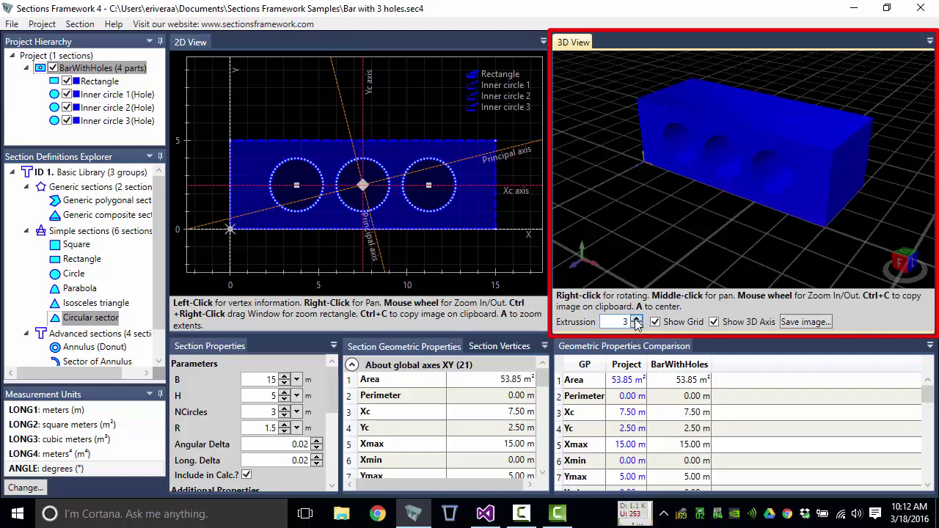
{"action": "double_click", "coordinate": [636, 321]}
{"action": "left_click", "coordinate": [636, 321]}
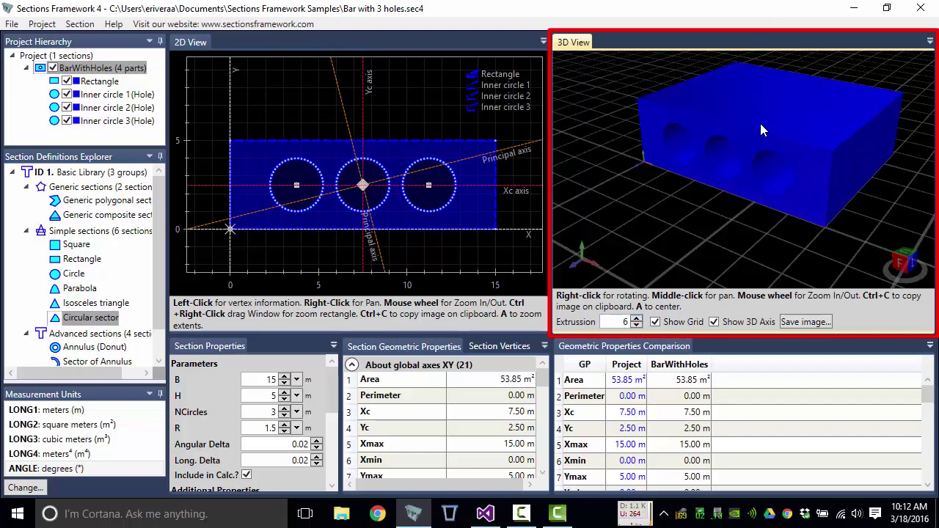
{"action": "left_click", "coordinate": [636, 320]}
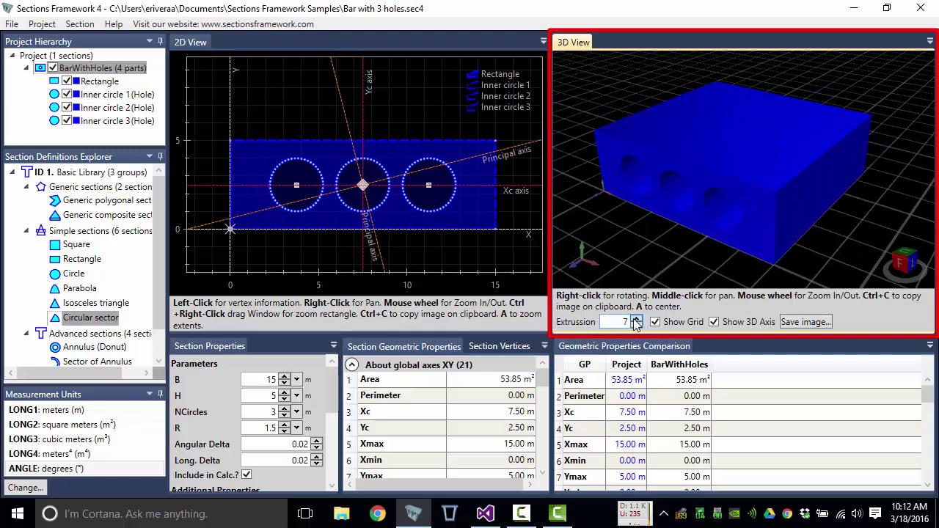
{"action": "double_click", "coordinate": [636, 321]}
{"action": "double_click", "coordinate": [636, 321]}
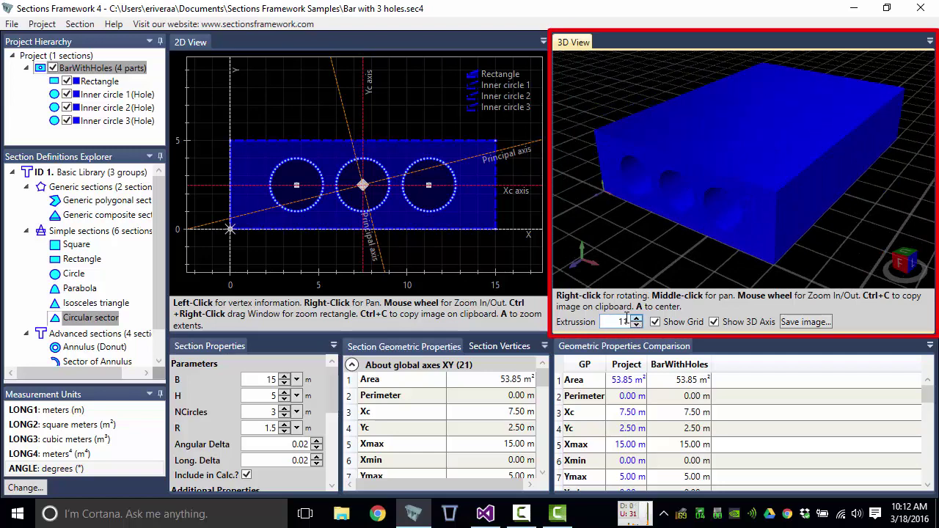
Step: Set the bar's extrusion to 4 in the 3D view, and look at the thickened bar from a lower angle
{"action": "double_click", "coordinate": [612, 321]}
{"action": "type", "text": "4"}
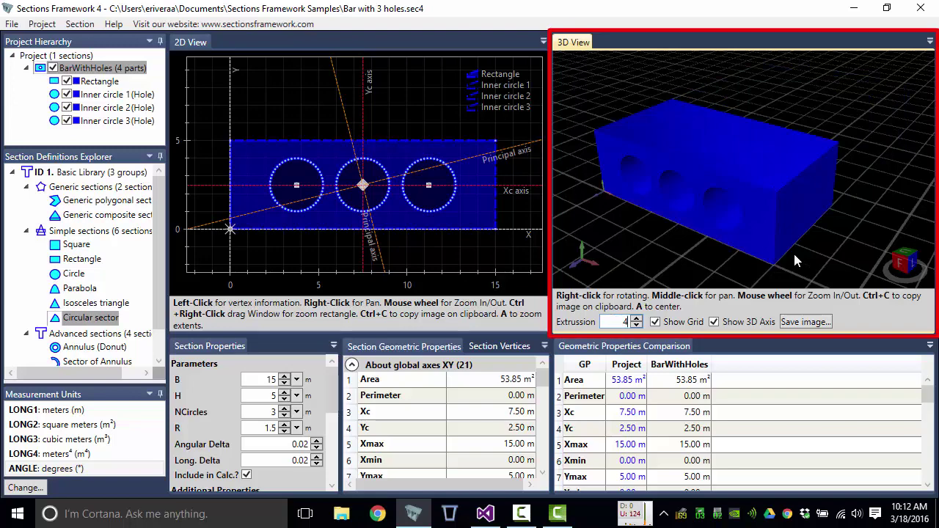
{"action": "left_click_drag", "start_coordinate": [695, 239], "coordinate": [712, 204]}
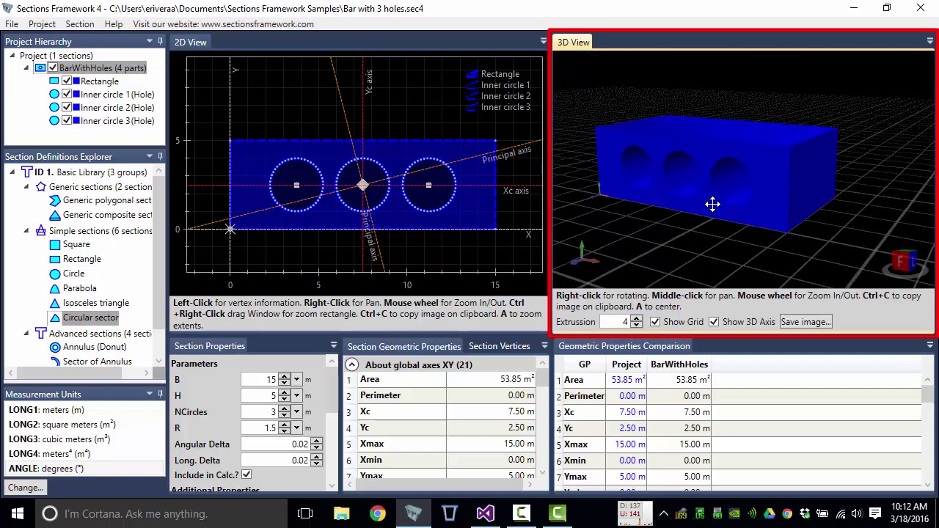
Step: Try out hiding and restoring the grid and the 3D axis in the 3D view
{"action": "left_click", "coordinate": [655, 322]}
{"action": "left_click_drag", "start_coordinate": [640, 181], "coordinate": [702, 198]}
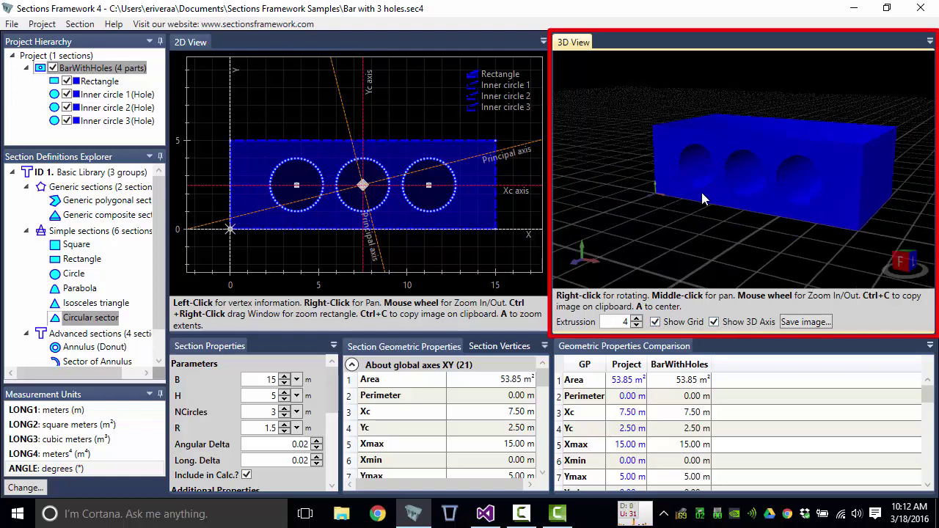
{"action": "left_click", "coordinate": [715, 323]}
{"action": "left_click", "coordinate": [717, 324]}
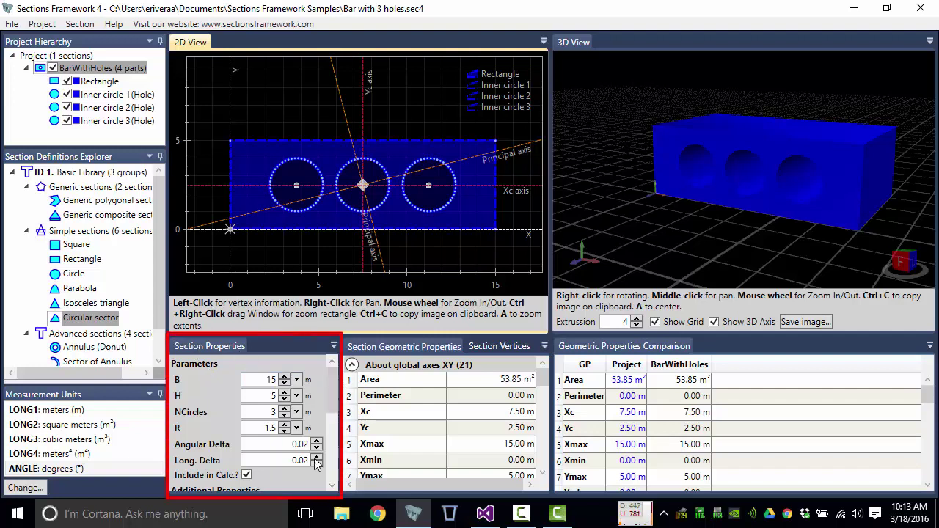
Step: Review the section properties of BarWithHoles, its Rectangle part, Inner circle 1 and Inner circle 2 in turn
{"action": "mouse_move", "coordinate": [337, 391]}
{"action": "left_mouse_down"}
{"action": "mouse_move", "coordinate": [337, 425]}
{"action": "mouse_move", "coordinate": [331, 383]}
{"action": "left_mouse_up"}
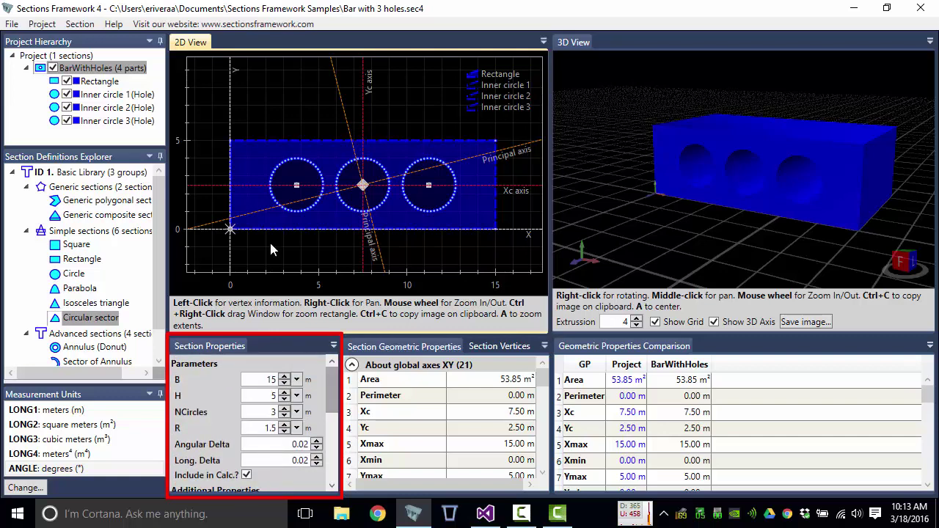
{"action": "left_click", "coordinate": [98, 69]}
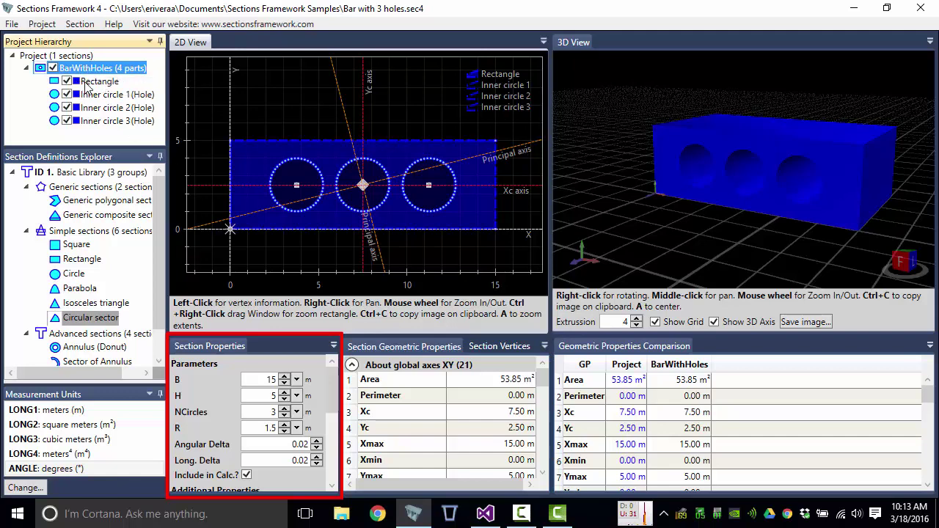
{"action": "left_click", "coordinate": [96, 81]}
{"action": "left_click", "coordinate": [97, 95]}
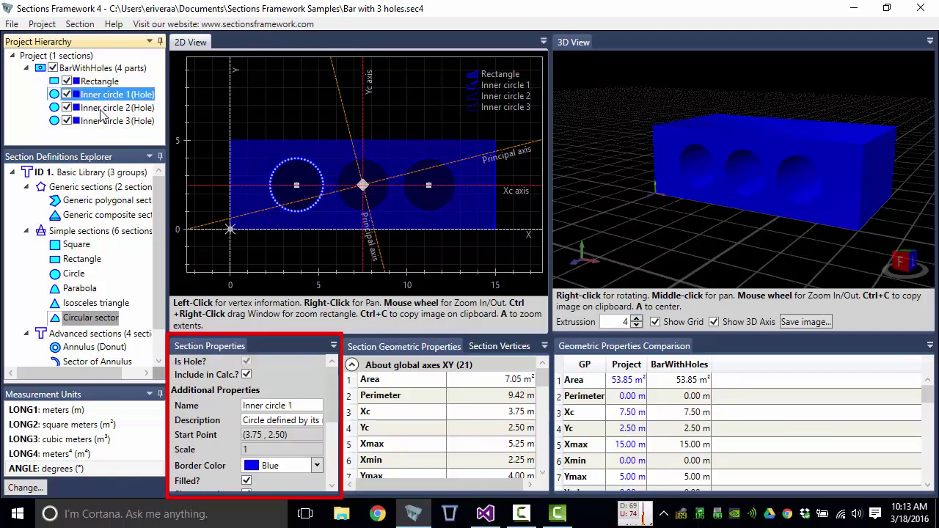
{"action": "left_click", "coordinate": [102, 108]}
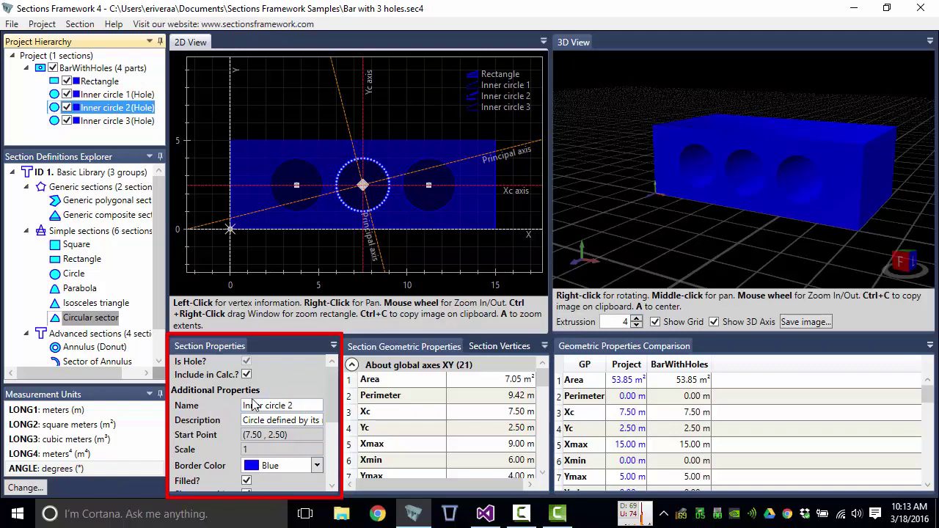
Step: Compare the parameters of the whole BarWithHoles section with the full property list of its Rectangle part
{"action": "left_click", "coordinate": [91, 68]}
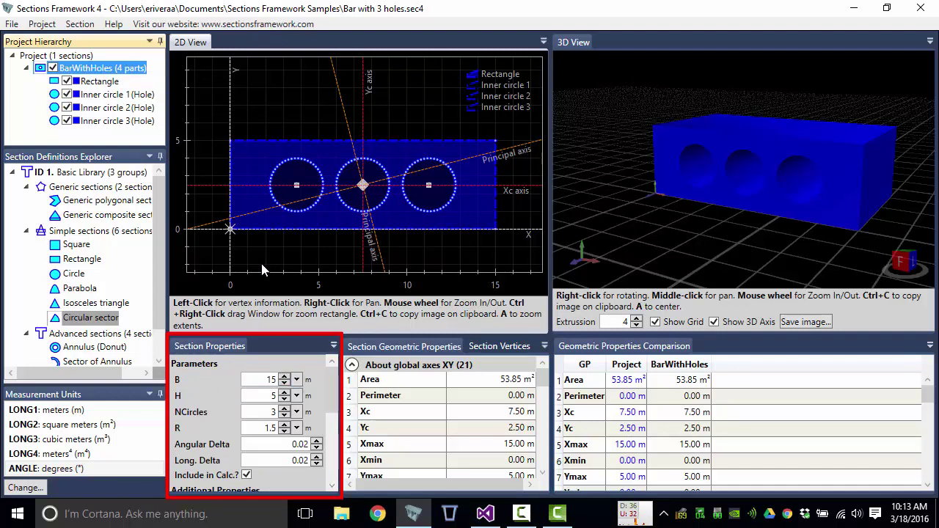
{"action": "left_click", "coordinate": [98, 83]}
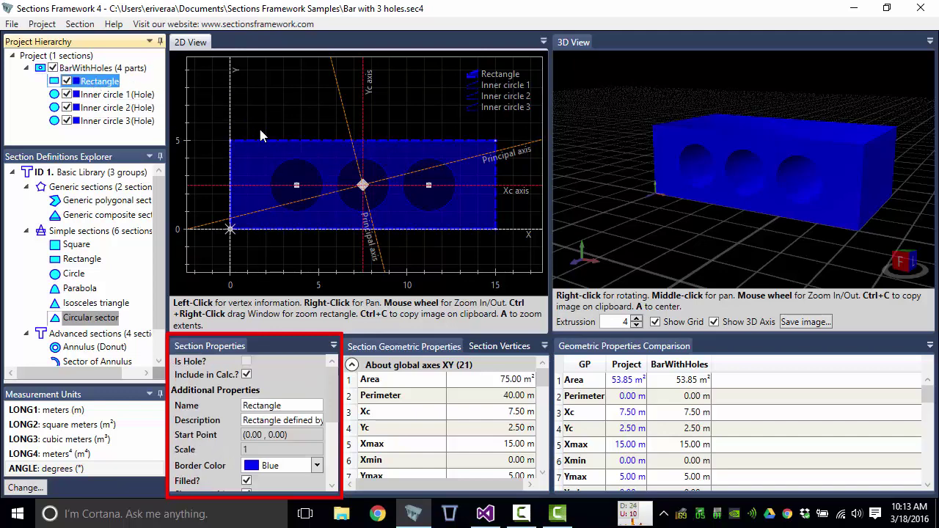
{"action": "scroll", "coordinate": [333, 418], "scroll_direction": "down", "scroll_amount": 2}
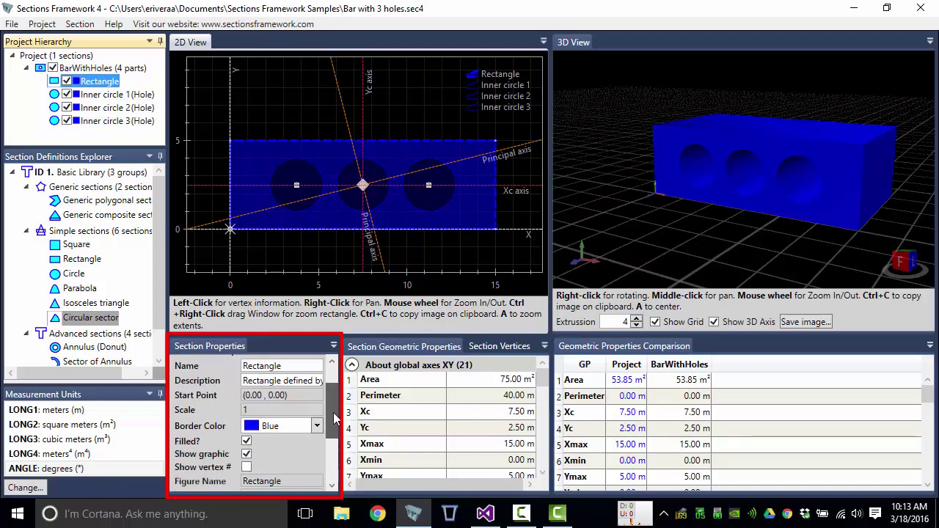
{"action": "scroll", "coordinate": [334, 418], "scroll_direction": "down", "scroll_amount": 2}
{"action": "scroll", "coordinate": [334, 418], "scroll_direction": "up", "scroll_amount": 4}
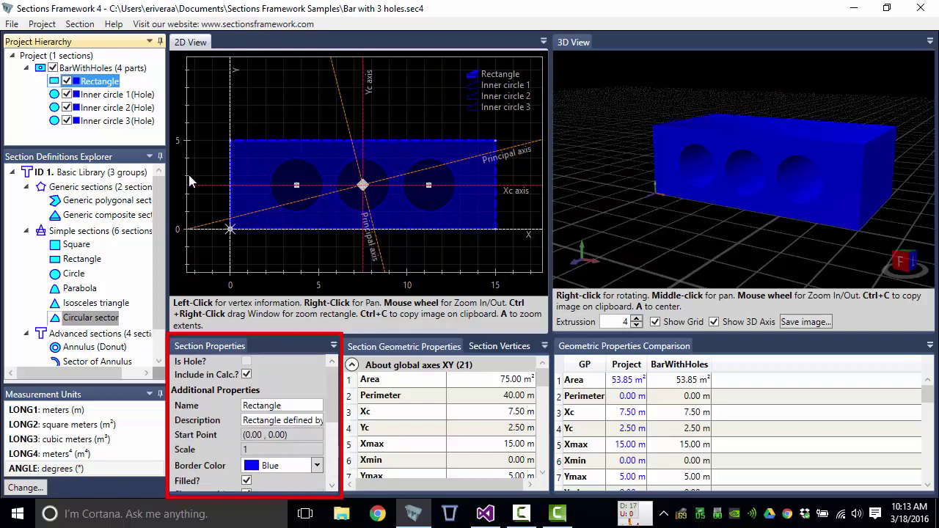
Step: Go through parameters B, H and NCircles of the BarWithHoles section, and set its circle radius R to 1 m
{"action": "left_click", "coordinate": [93, 68]}
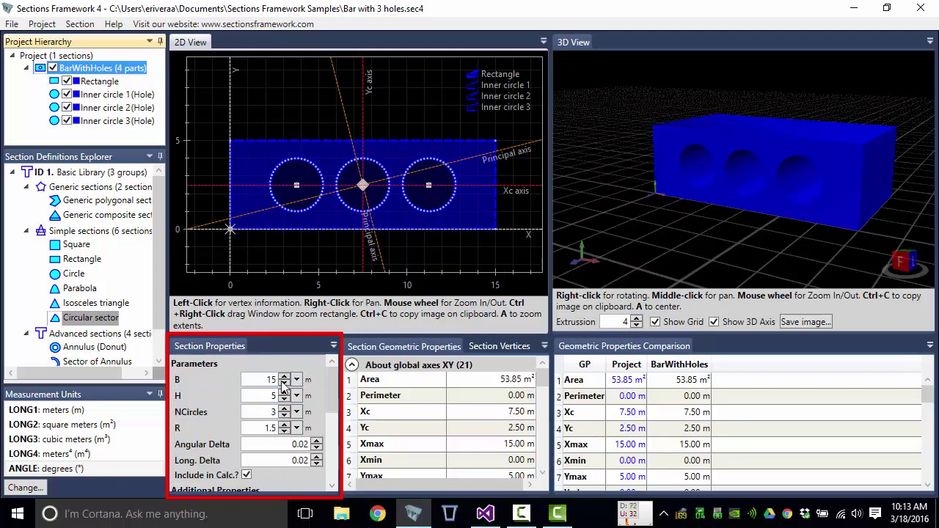
{"action": "left_click", "coordinate": [256, 379]}
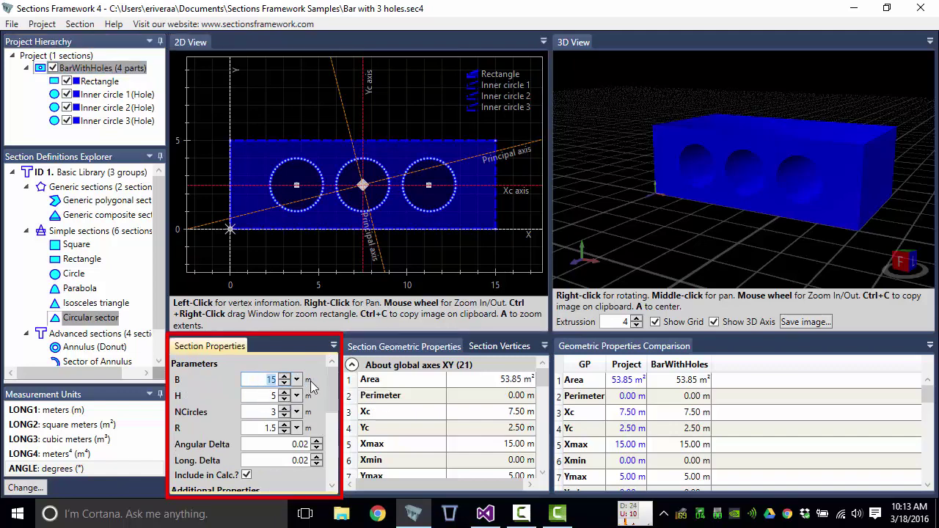
{"action": "left_click", "coordinate": [258, 395]}
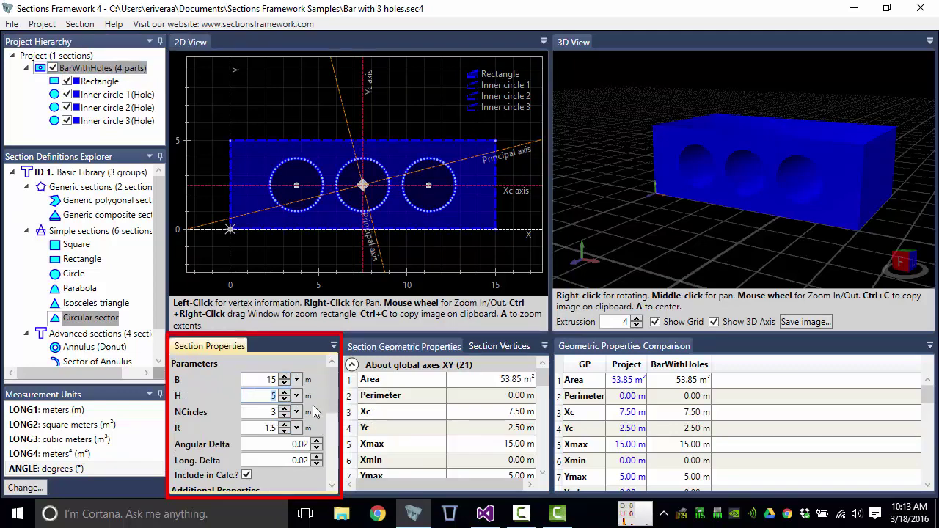
{"action": "left_click", "coordinate": [264, 412]}
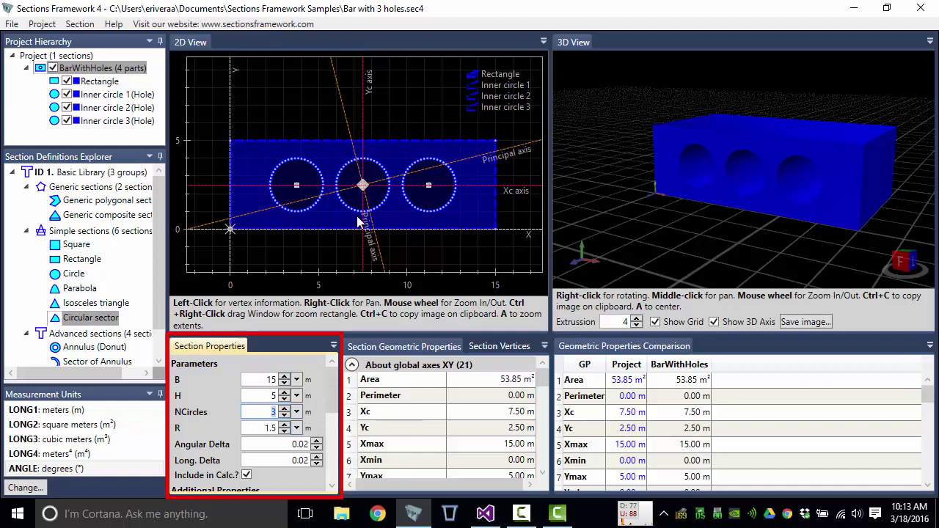
{"action": "left_click", "coordinate": [256, 428]}
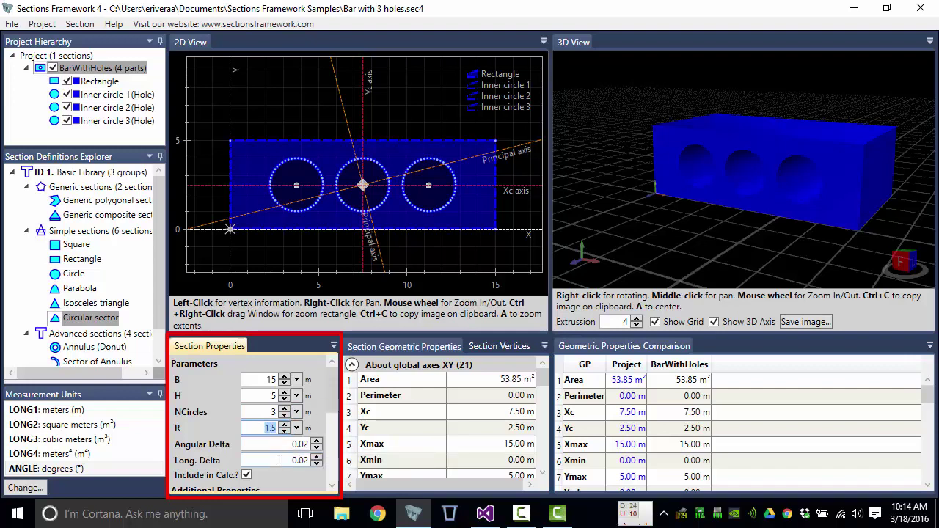
{"action": "type", "text": "1"}
Step: Set the bar's number of circles to 4, and inspect the changed bar from its side in the 3D view
{"action": "left_click", "coordinate": [260, 410]}
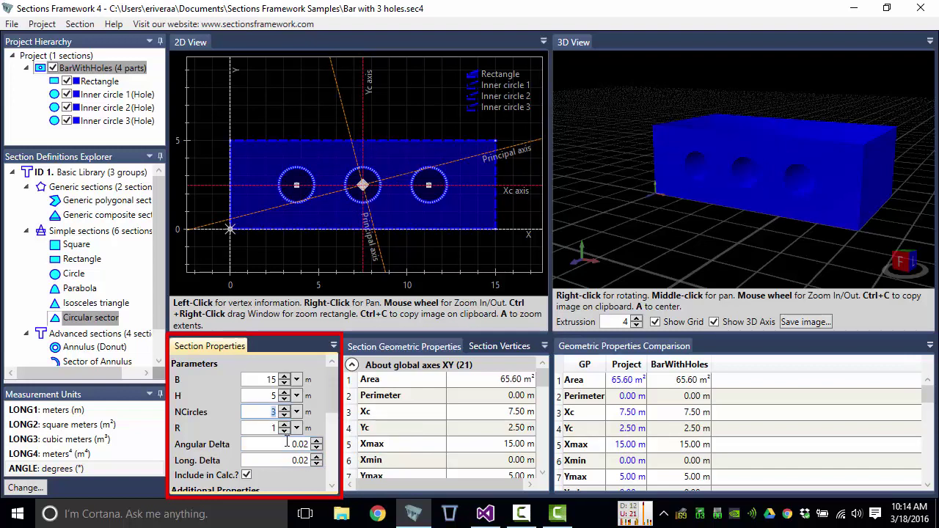
{"action": "type", "text": "4"}
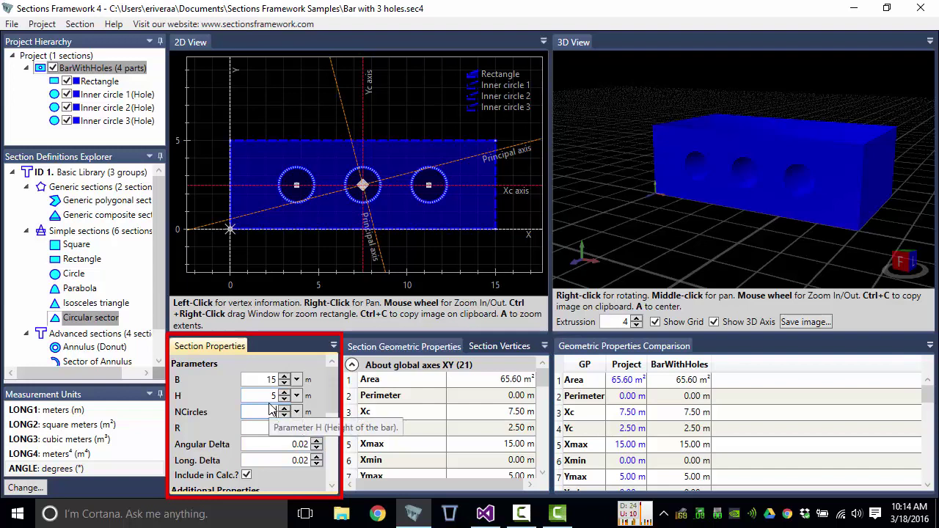
{"action": "key", "text": "Return"}
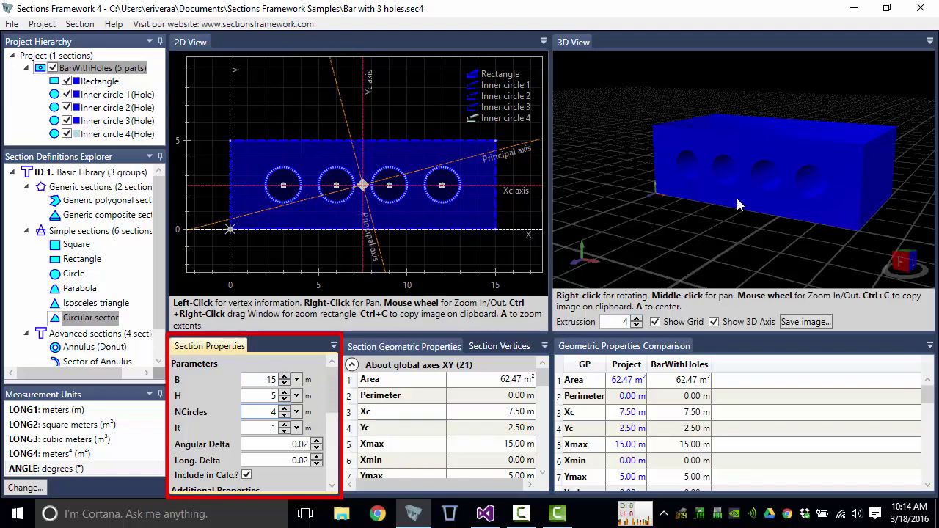
{"action": "left_click_drag", "start_coordinate": [765, 199], "coordinate": [350, 212]}
{"action": "scroll", "coordinate": [673, 213], "scroll_direction": "up", "scroll_amount": 2}
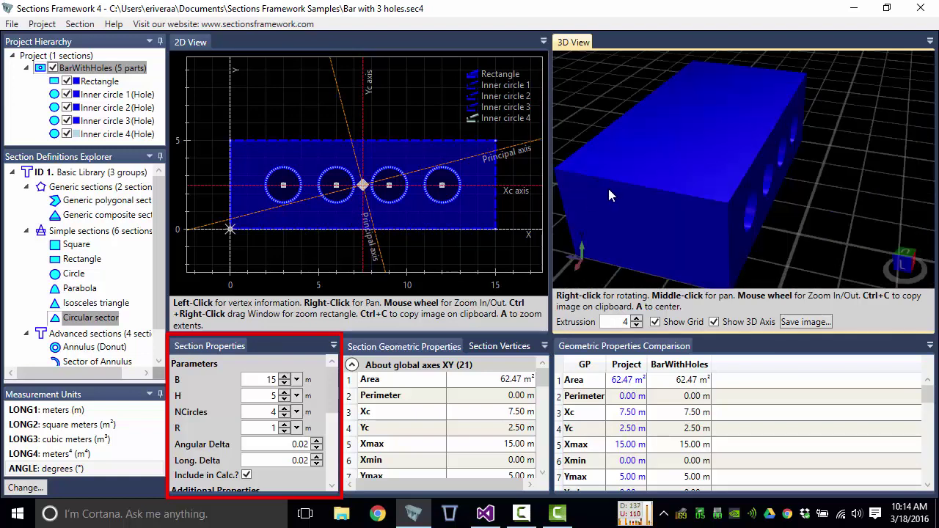
Step: Orbit the 3D view to see the bar's four holes from the front, and zoom the 2D view out slightly
{"action": "left_click_drag", "start_coordinate": [608, 189], "coordinate": [729, 168]}
{"action": "left_click_drag", "start_coordinate": [673, 178], "coordinate": [546, 193]}
{"action": "scroll", "coordinate": [471, 213], "scroll_direction": "down", "scroll_amount": 1}
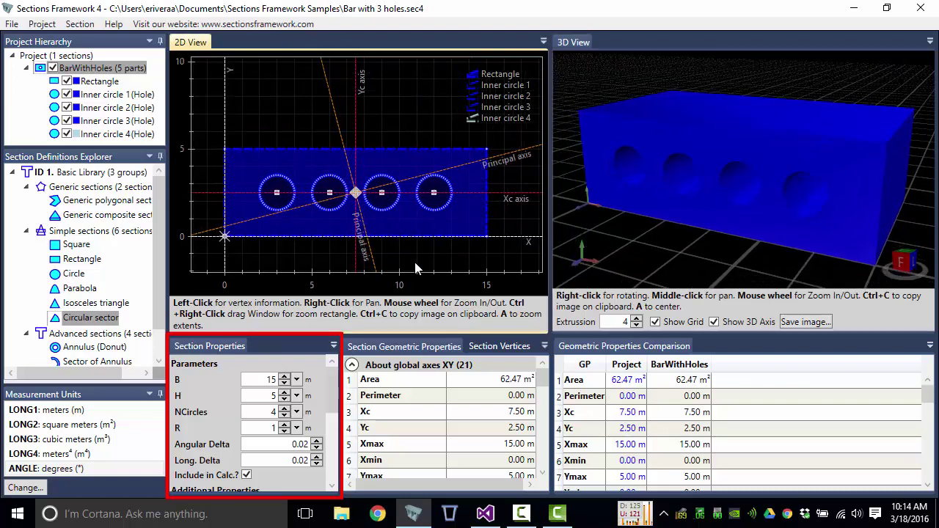
Step: Examine the Angular Delta property of the BarWithHoles section alongside its circles in the 2D view
{"action": "left_click_drag", "start_coordinate": [335, 377], "coordinate": [337, 405]}
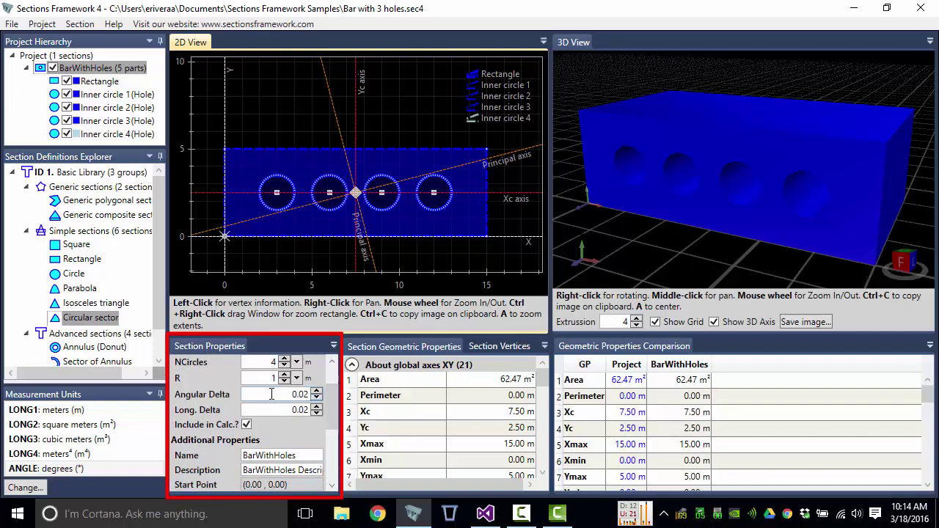
{"action": "left_click", "coordinate": [271, 394]}
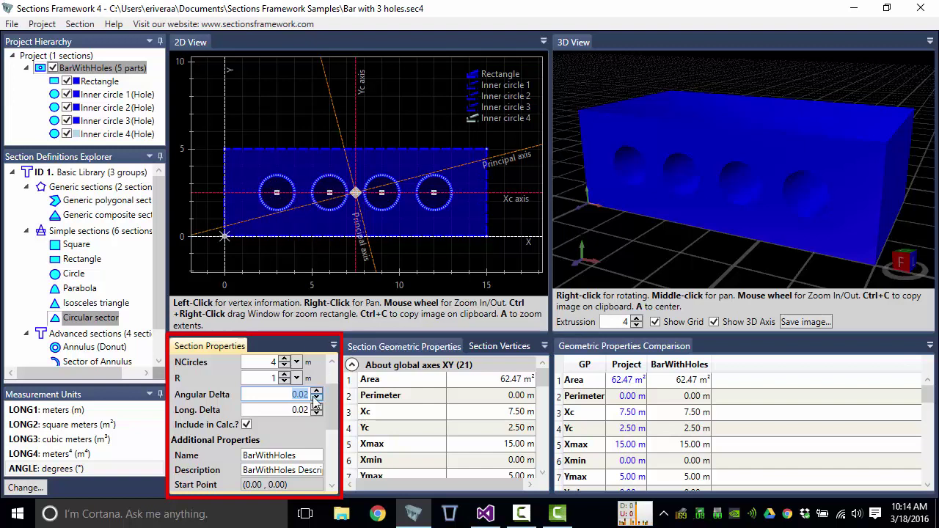
{"action": "left_click", "coordinate": [267, 395]}
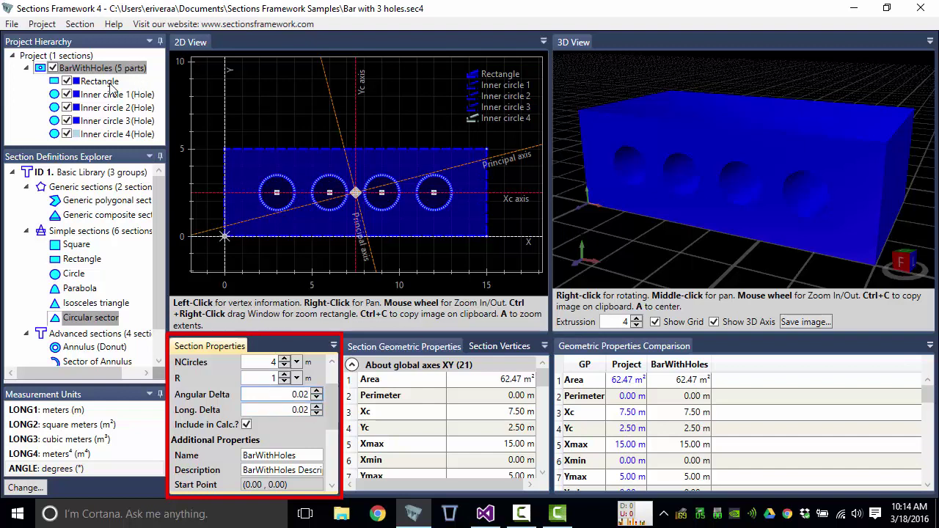
{"action": "left_click_drag", "start_coordinate": [328, 412], "coordinate": [330, 398]}
{"action": "scroll", "coordinate": [329, 398], "scroll_direction": "down", "scroll_amount": 1}
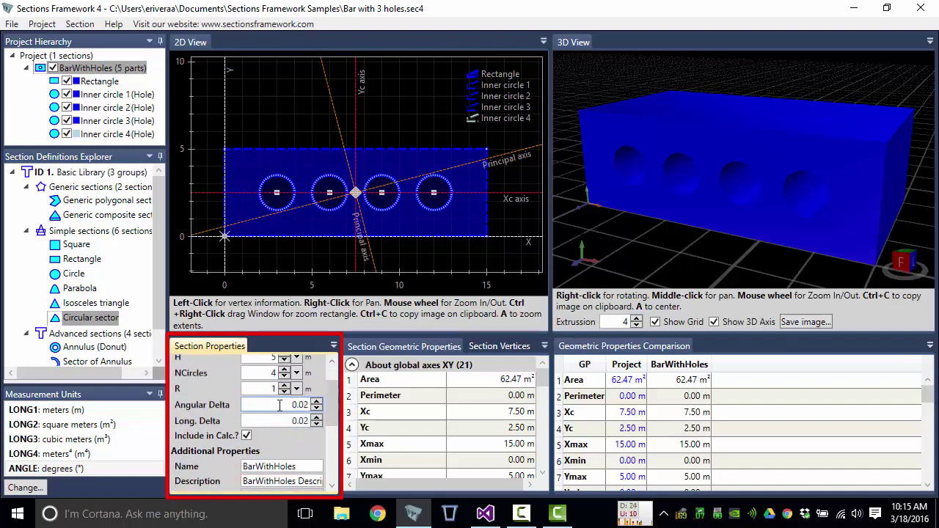
{"action": "left_click", "coordinate": [279, 405]}
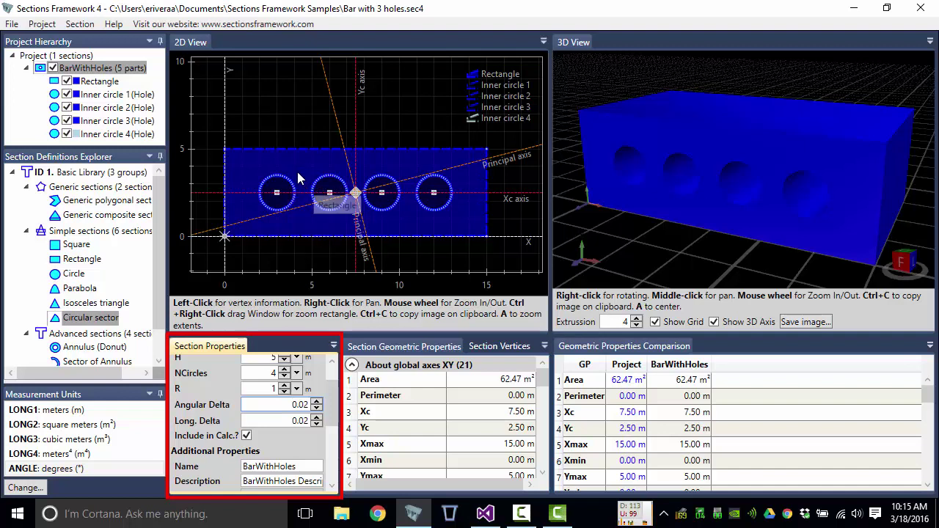
{"action": "left_click", "coordinate": [284, 403]}
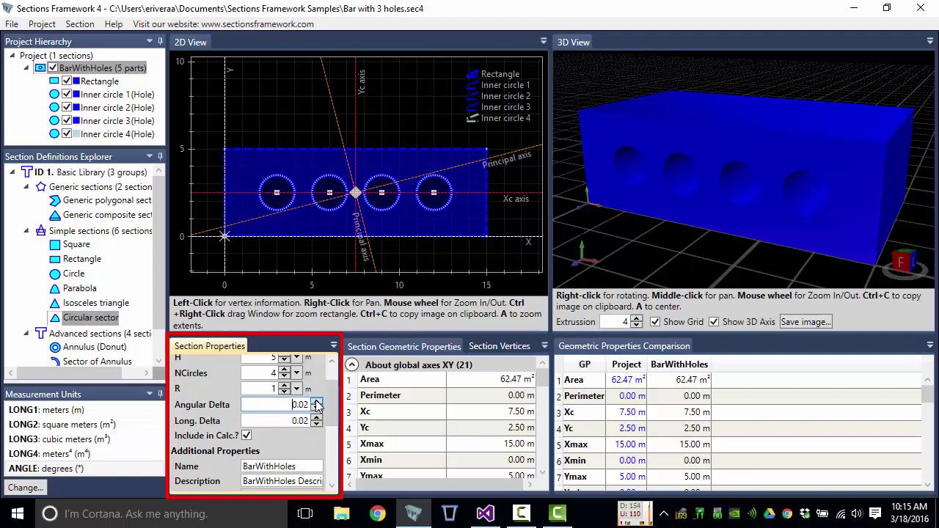
Step: Raise the Angular Delta of the BarWithHoles section step by step to 0.13 for coarser circles
{"action": "left_click", "coordinate": [316, 401]}
{"action": "left_click", "coordinate": [316, 401]}
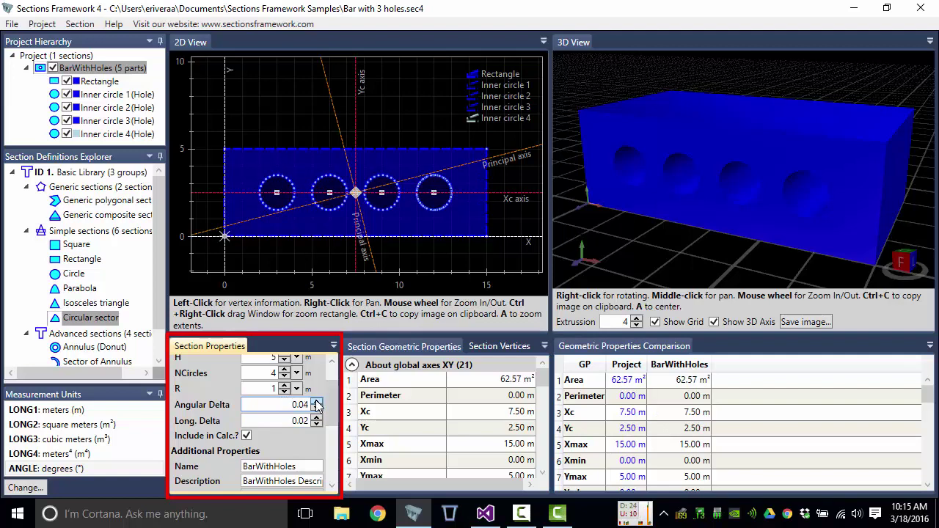
{"action": "left_click", "coordinate": [317, 402]}
{"action": "left_click", "coordinate": [317, 402]}
{"action": "left_click", "coordinate": [317, 402]}
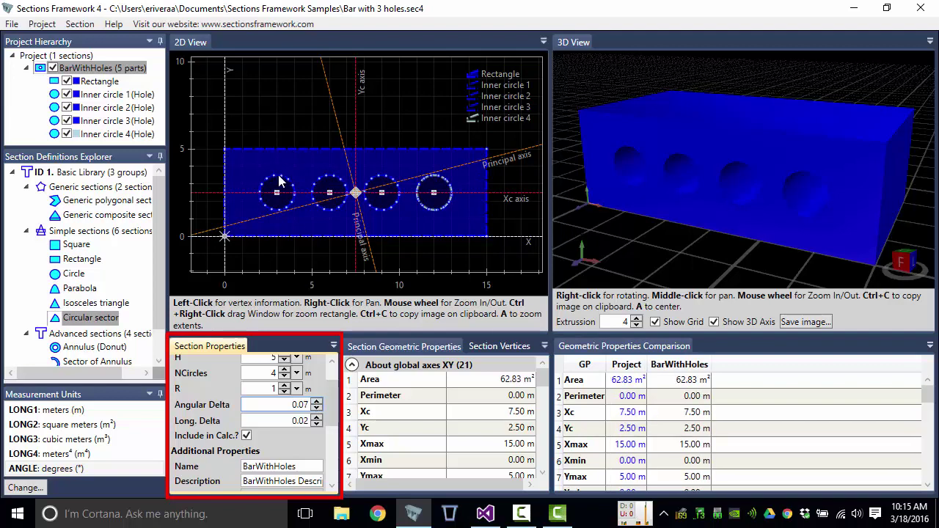
{"action": "left_click", "coordinate": [317, 402]}
{"action": "left_click", "coordinate": [316, 402]}
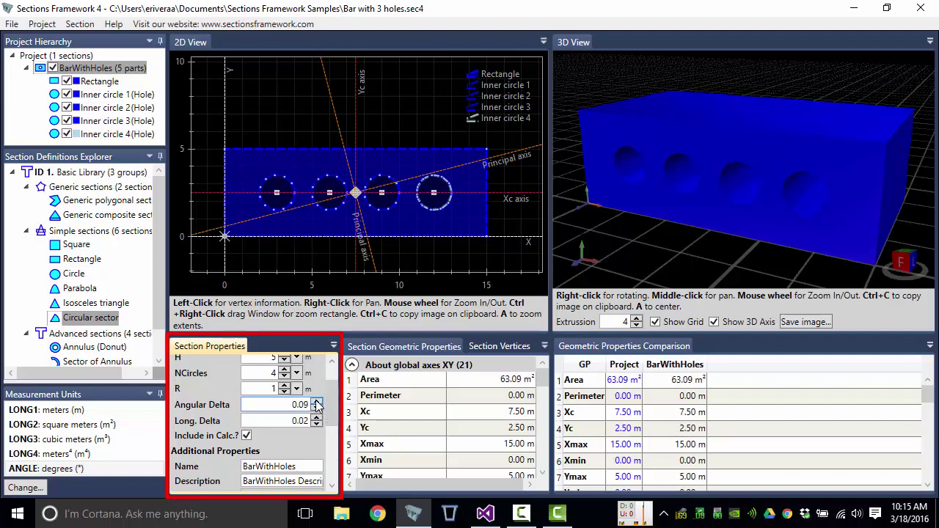
{"action": "left_click", "coordinate": [316, 401]}
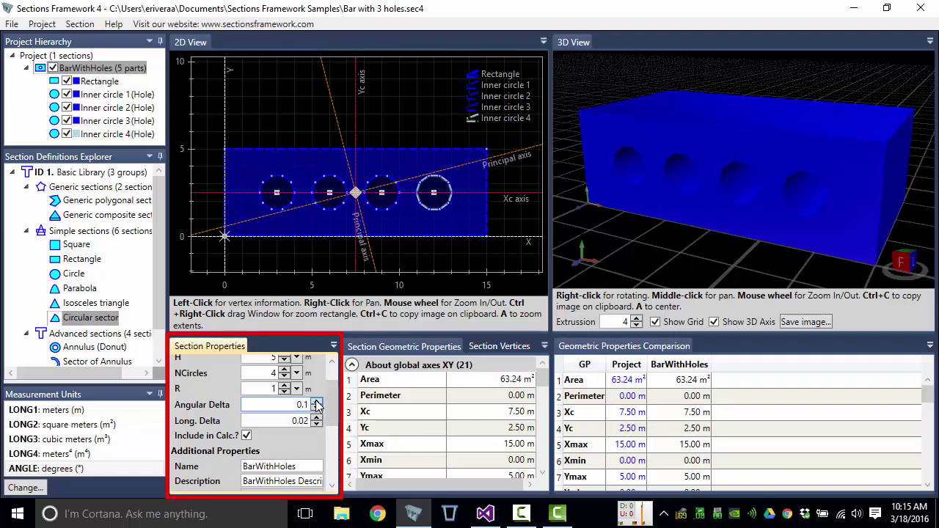
{"action": "left_click", "coordinate": [316, 402]}
{"action": "left_click", "coordinate": [316, 402]}
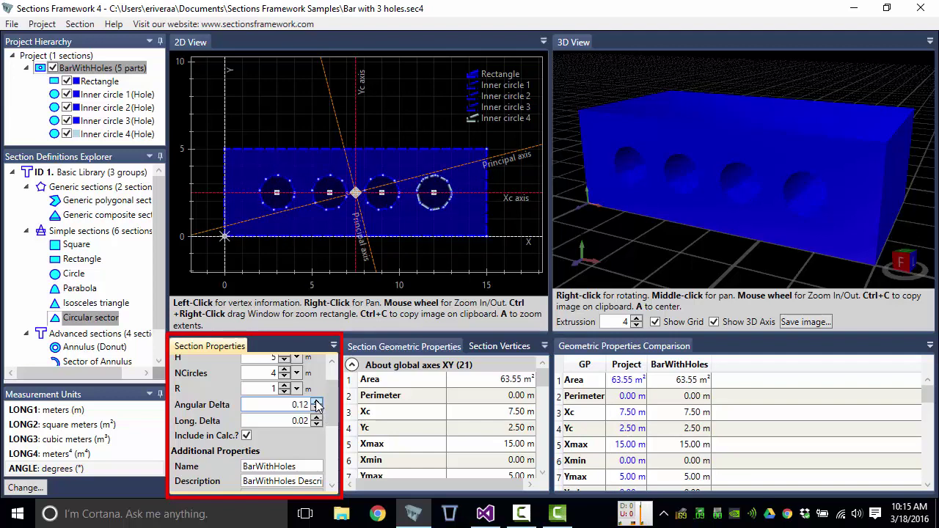
{"action": "left_click", "coordinate": [316, 402]}
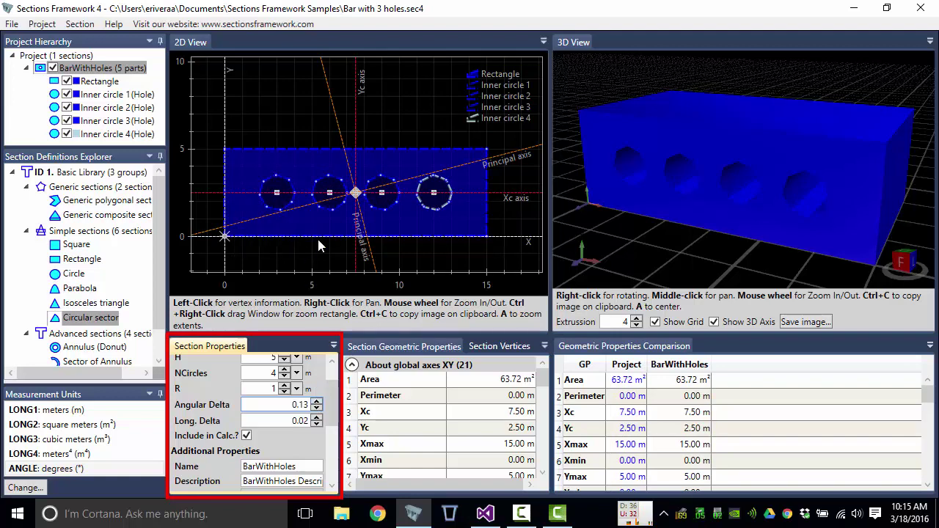
Step: Set the Angular Delta of the BarWithHoles section back to 0.02
{"action": "double_click", "coordinate": [298, 404]}
{"action": "left_click", "coordinate": [301, 404]}
{"action": "left_click_drag", "start_coordinate": [301, 404], "coordinate": [309, 403]}
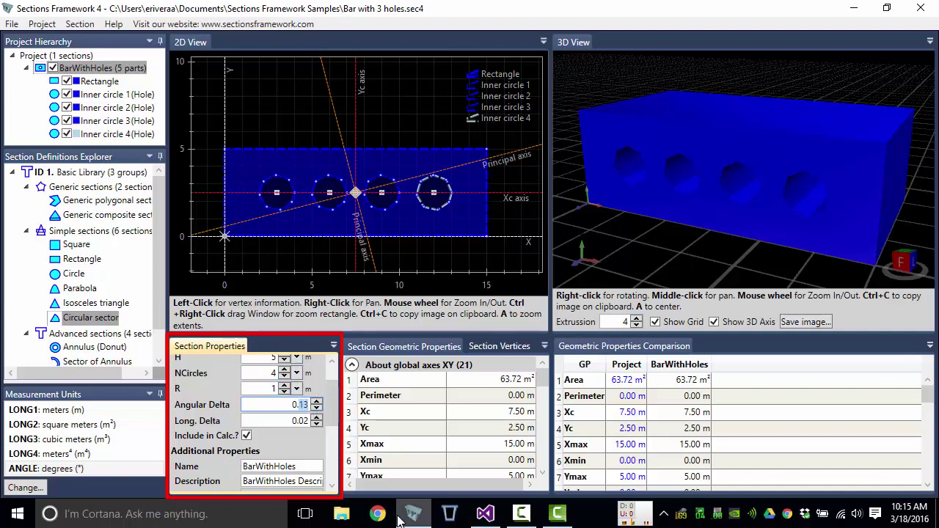
{"action": "mouse_move", "coordinate": [398, 521]}
{"action": "type", "text": "02"}
{"action": "key", "text": "Return"}
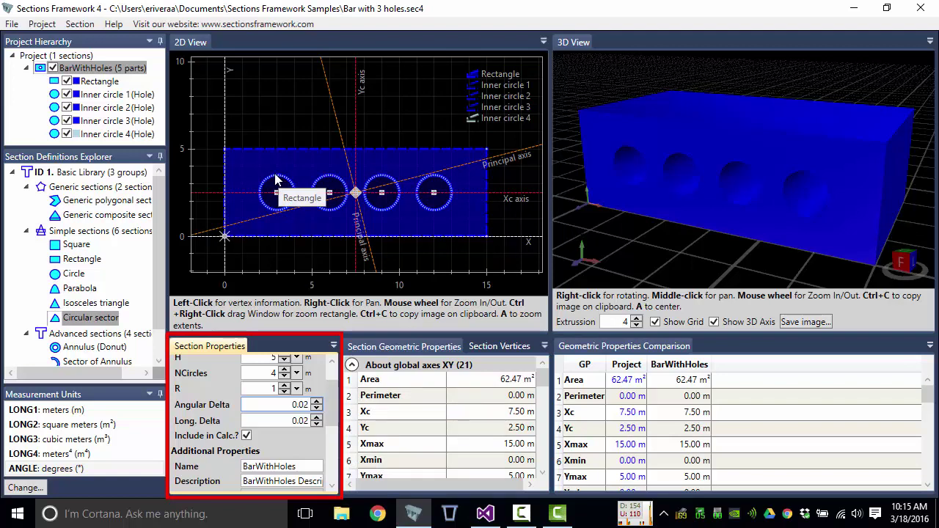
Step: Compare the Angular Delta and Long. Delta values of the BarWithHoles section
{"action": "double_click", "coordinate": [289, 419]}
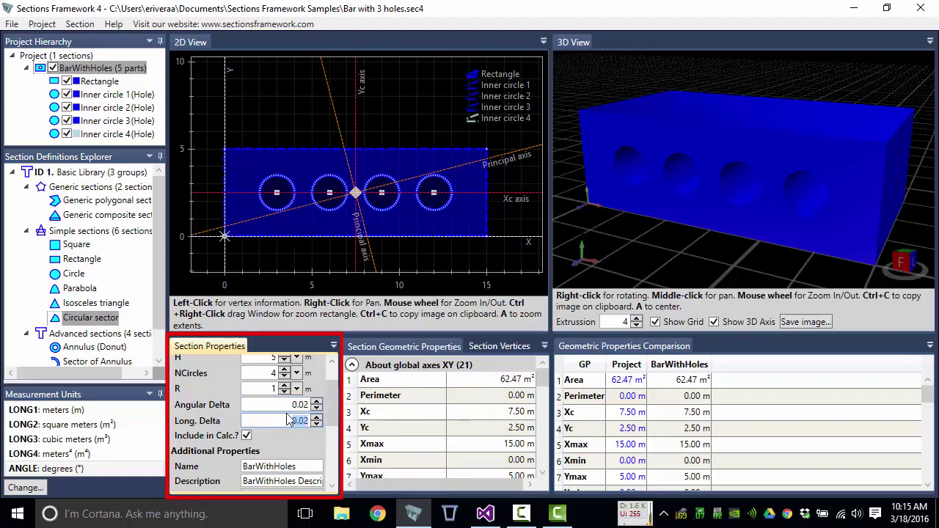
{"action": "double_click", "coordinate": [291, 404]}
{"action": "double_click", "coordinate": [290, 422]}
{"action": "double_click", "coordinate": [289, 406]}
{"action": "left_click", "coordinate": [289, 408]}
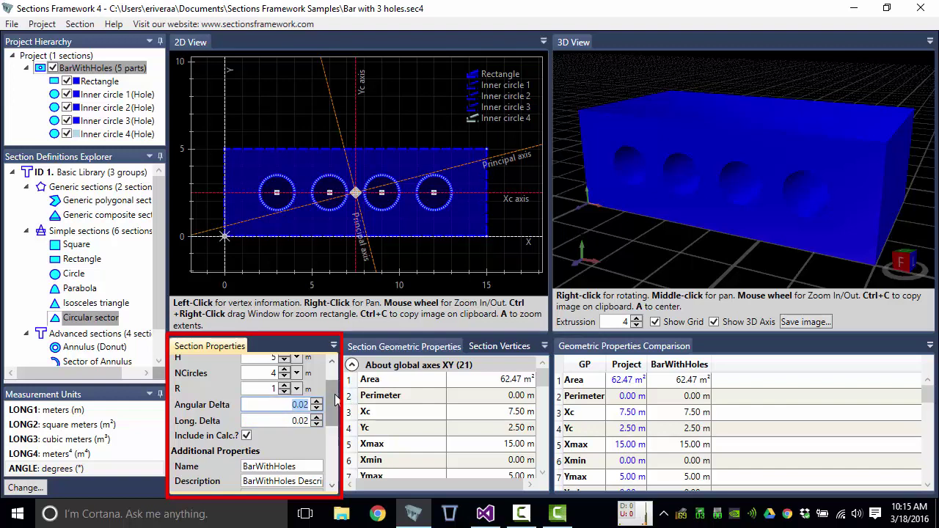
Step: Rename the BarWithHoles section as "My bar with 3 holes" in its additional properties
{"action": "left_click_drag", "start_coordinate": [335, 394], "coordinate": [333, 414]}
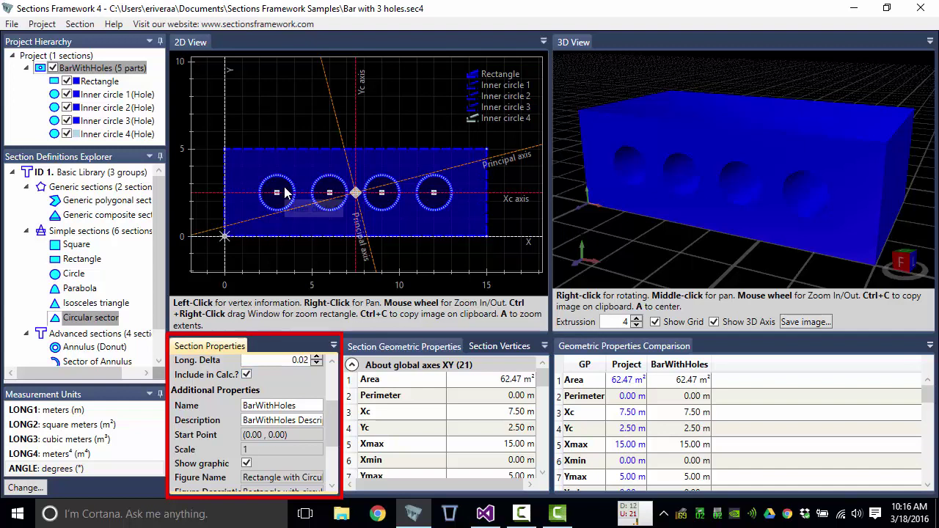
{"action": "left_click_drag", "start_coordinate": [334, 424], "coordinate": [338, 418]}
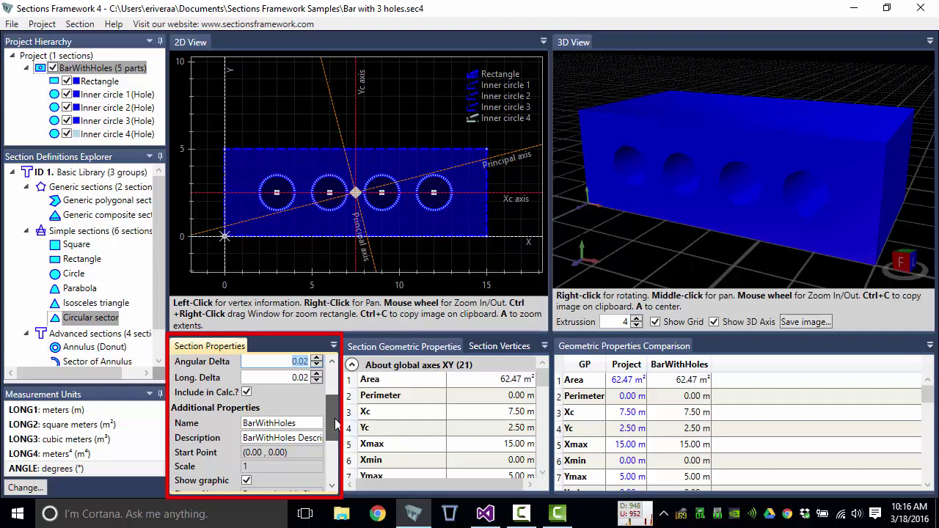
{"action": "left_click_drag", "start_coordinate": [335, 424], "coordinate": [336, 433]}
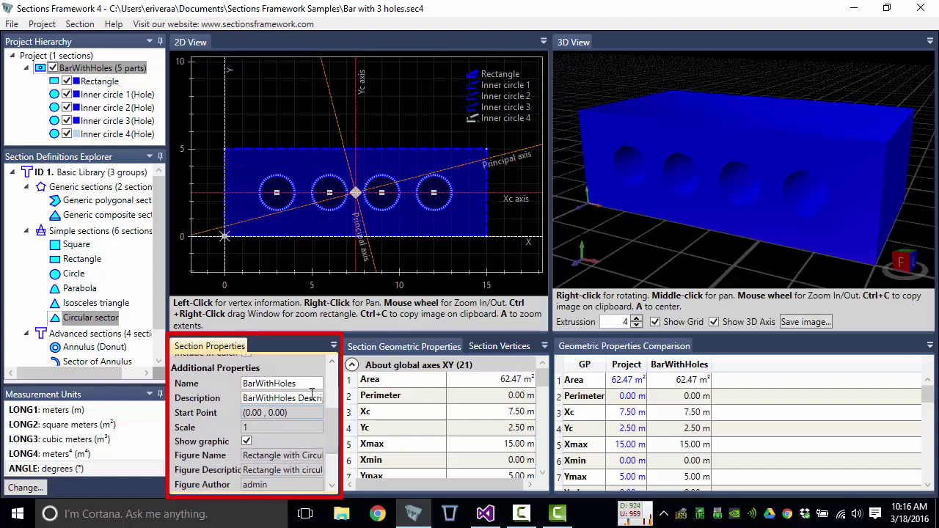
{"action": "double_click", "coordinate": [310, 383]}
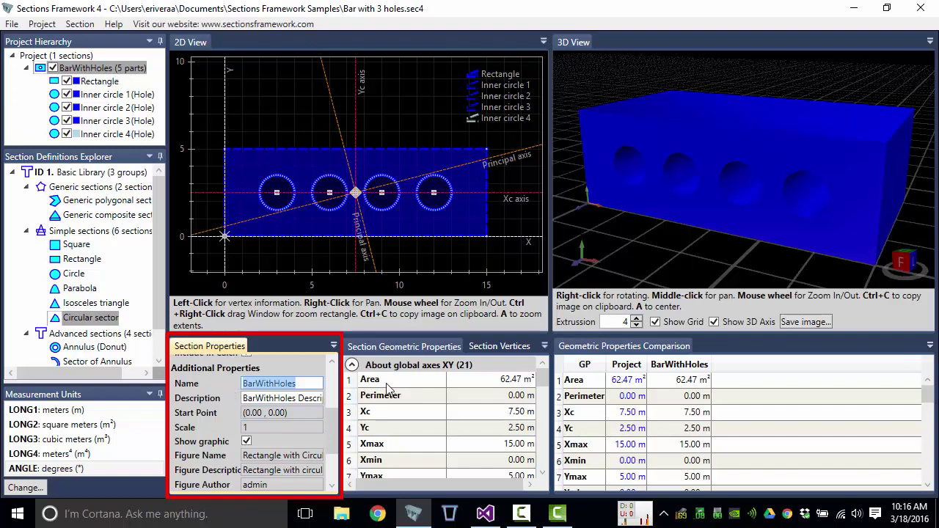
{"action": "type", "text": "Mi"}
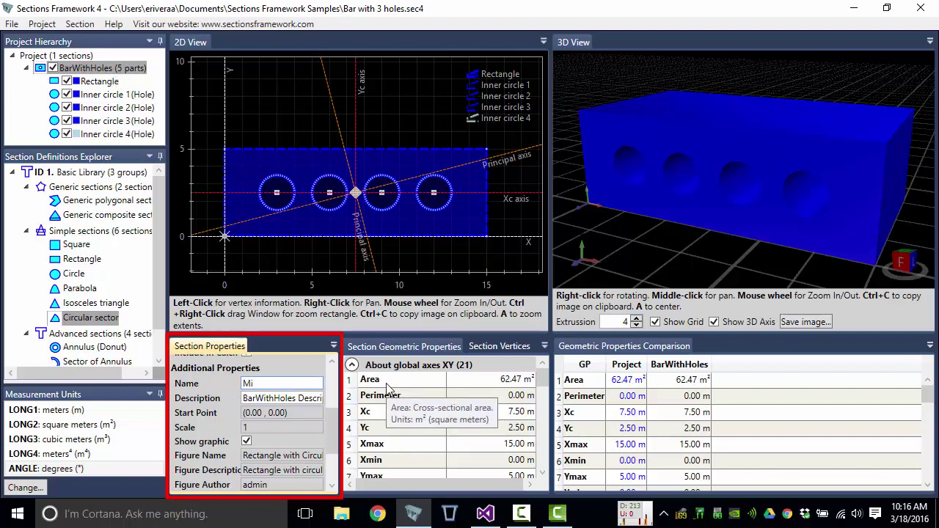
{"action": "key", "text": "BackSpace"}
{"action": "type", "text": "y bar with 3 ho"}
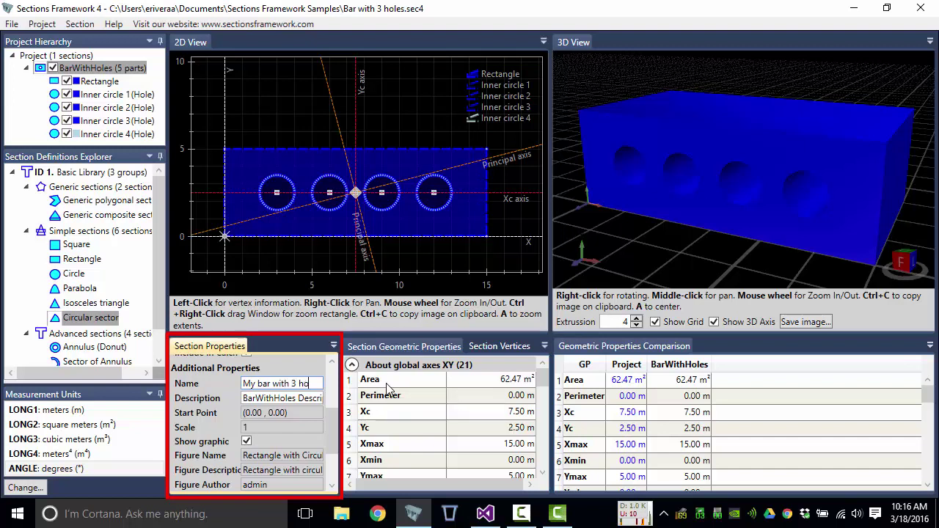
{"action": "type", "text": "les"}
{"action": "key", "text": "Return"}
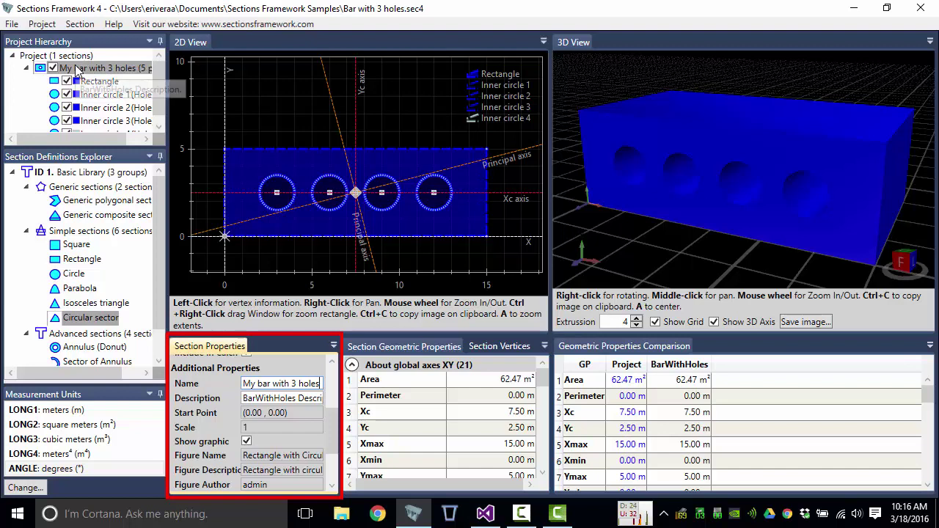
Step: Review the renamed section's Description, Start Point and Scale, and locate its start point in the 2D view
{"action": "left_click", "coordinate": [256, 398]}
{"action": "key", "text": "End"}
{"action": "type", "text": "."}
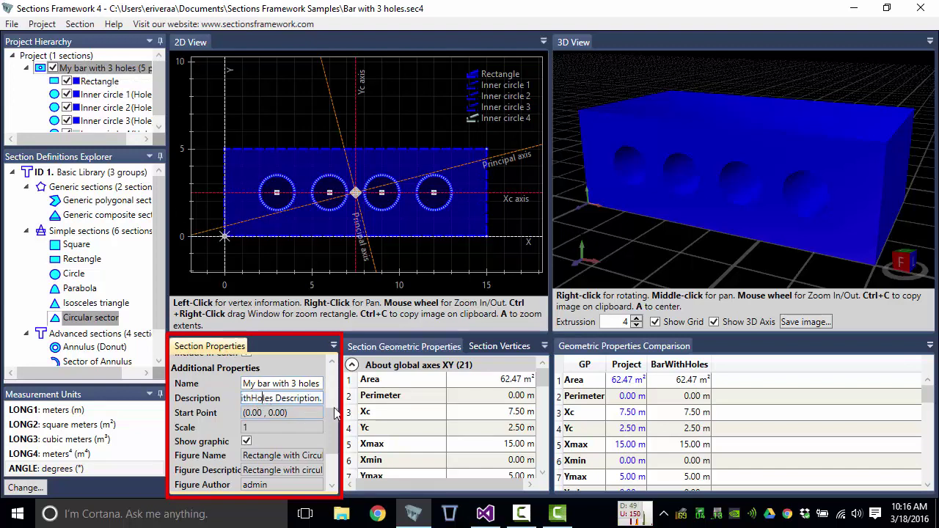
{"action": "scroll", "coordinate": [333, 417], "scroll_direction": "down", "scroll_amount": 1}
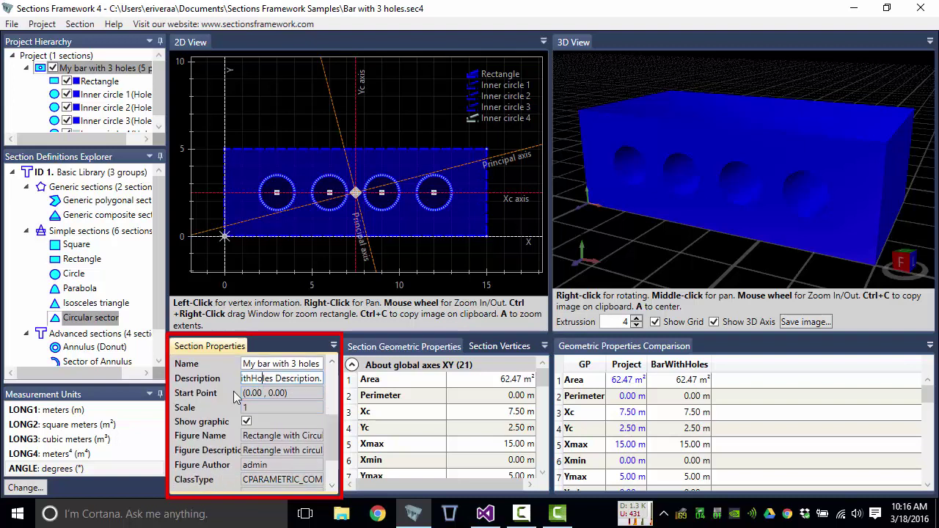
{"action": "left_click", "coordinate": [226, 238]}
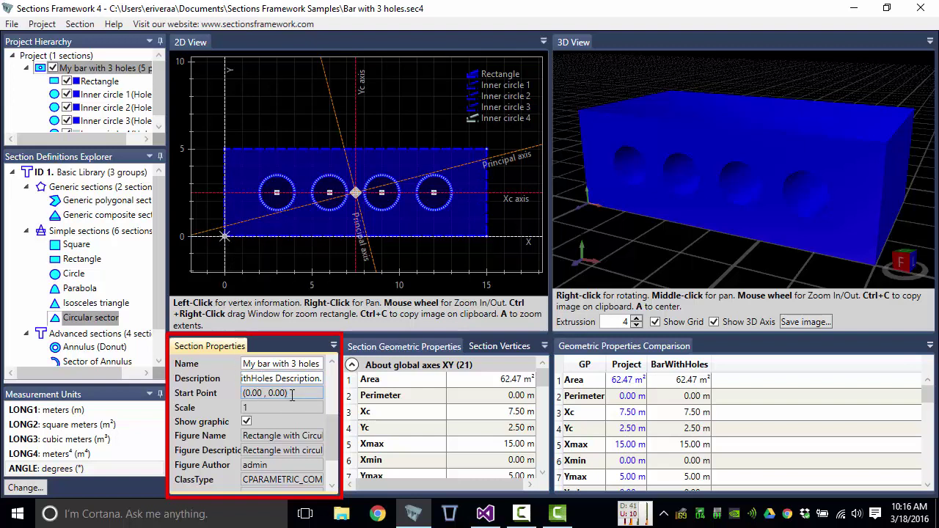
{"action": "left_click", "coordinate": [291, 394]}
{"action": "left_click", "coordinate": [270, 408]}
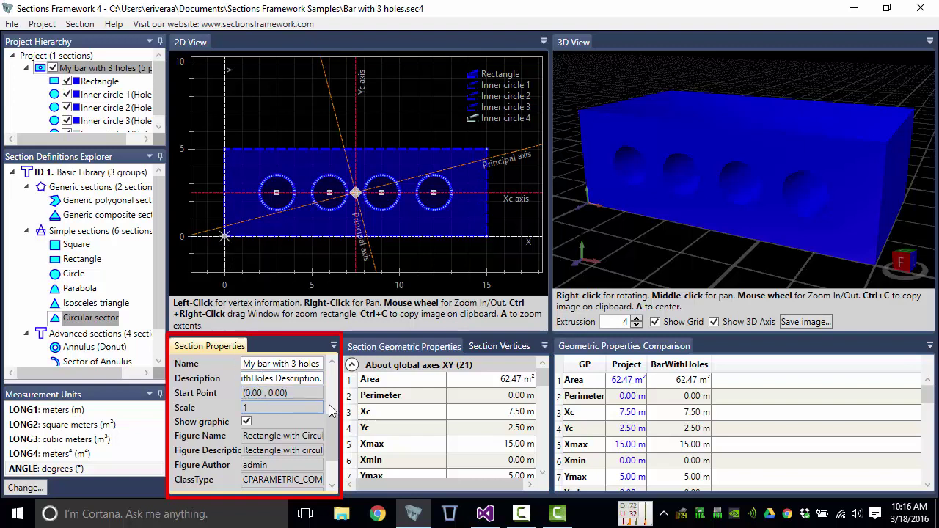
Step: Turn the section's Show graphic option off and on again, and look over its remaining properties down to Transformation
{"action": "scroll", "coordinate": [330, 411], "scroll_direction": "down", "scroll_amount": 1}
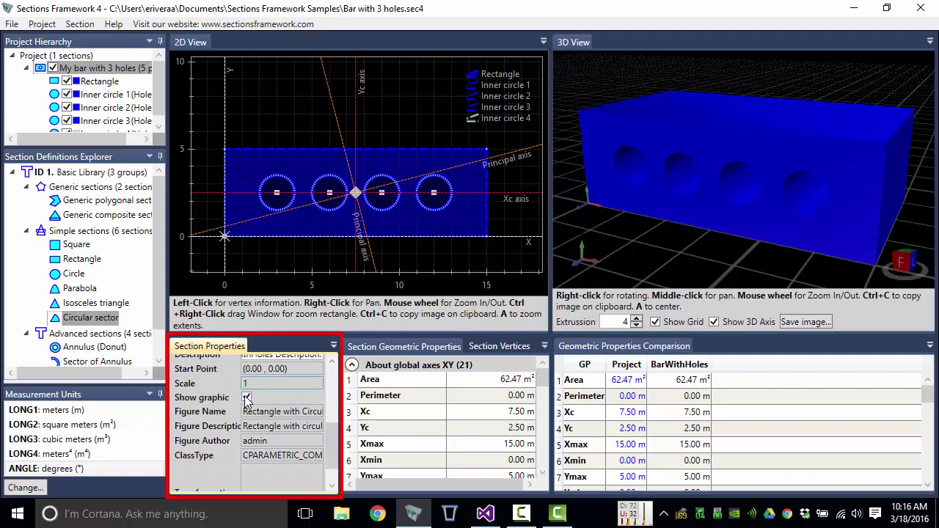
{"action": "left_click", "coordinate": [247, 397]}
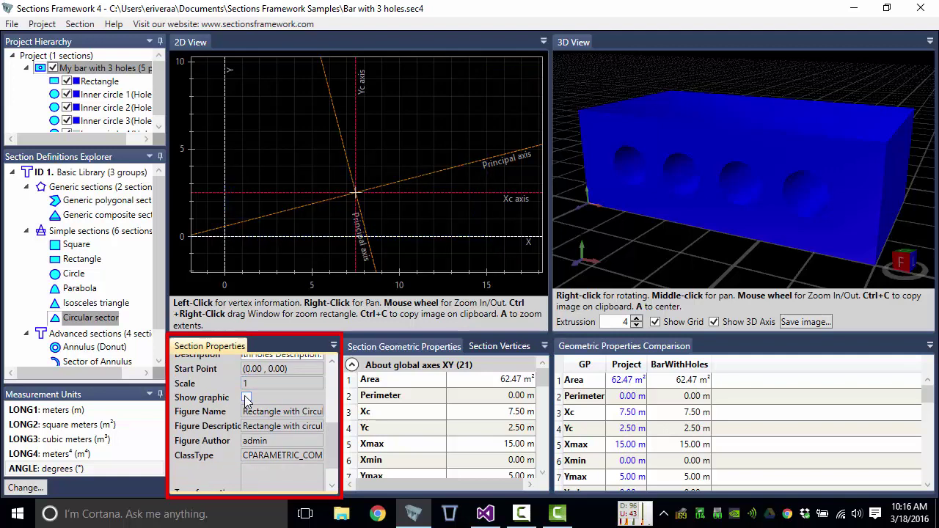
{"action": "left_click", "coordinate": [247, 398]}
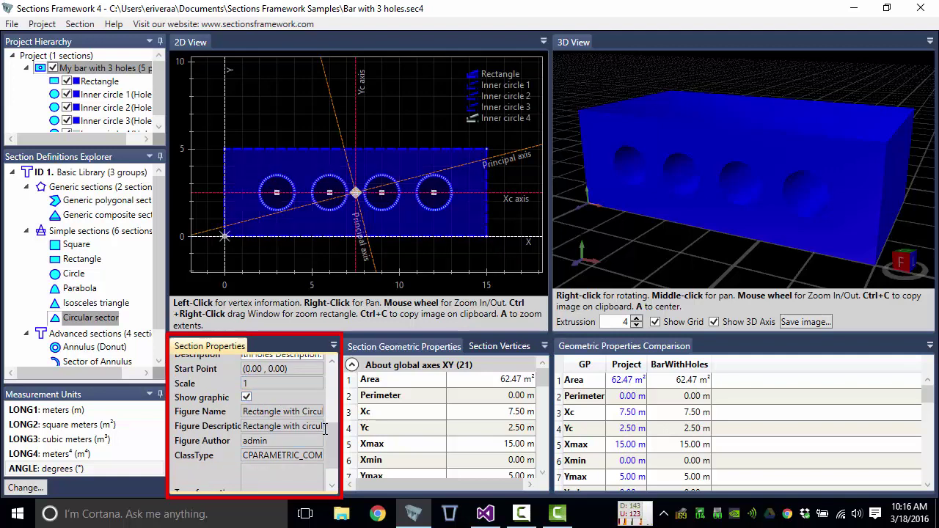
{"action": "scroll", "coordinate": [333, 454], "scroll_direction": "down", "scroll_amount": 1}
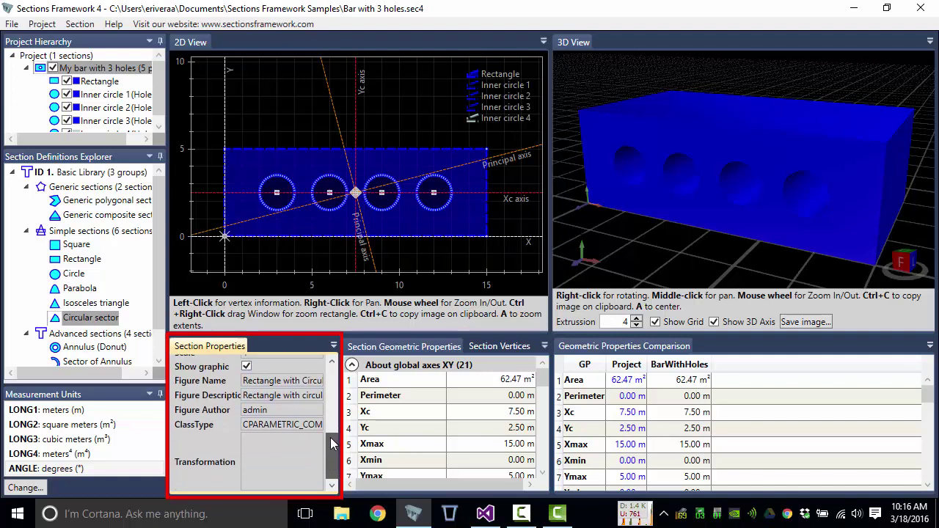
{"action": "scroll", "coordinate": [330, 444], "scroll_direction": "up", "scroll_amount": 5}
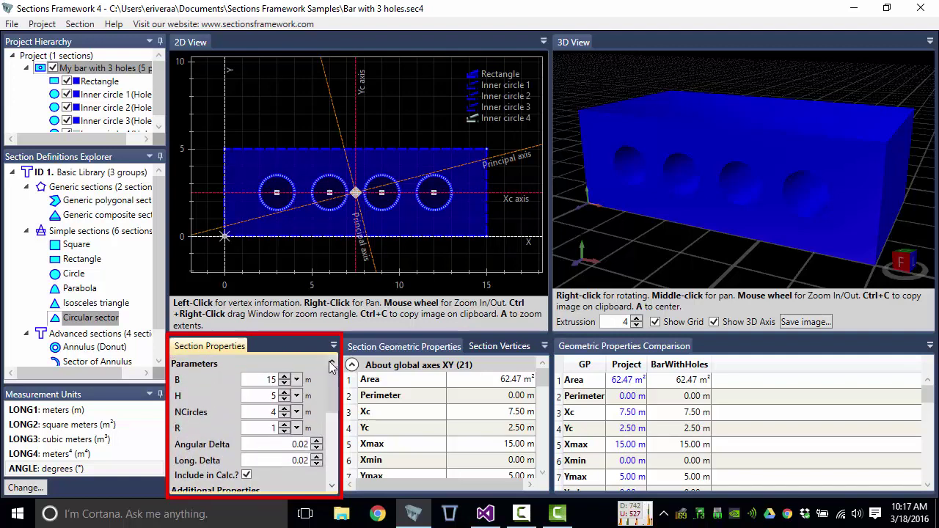
Step: Examine the Area, Perimeter and Xc entries in the geometric properties of the whole "My bar with 3 holes" section
{"action": "left_click", "coordinate": [439, 384]}
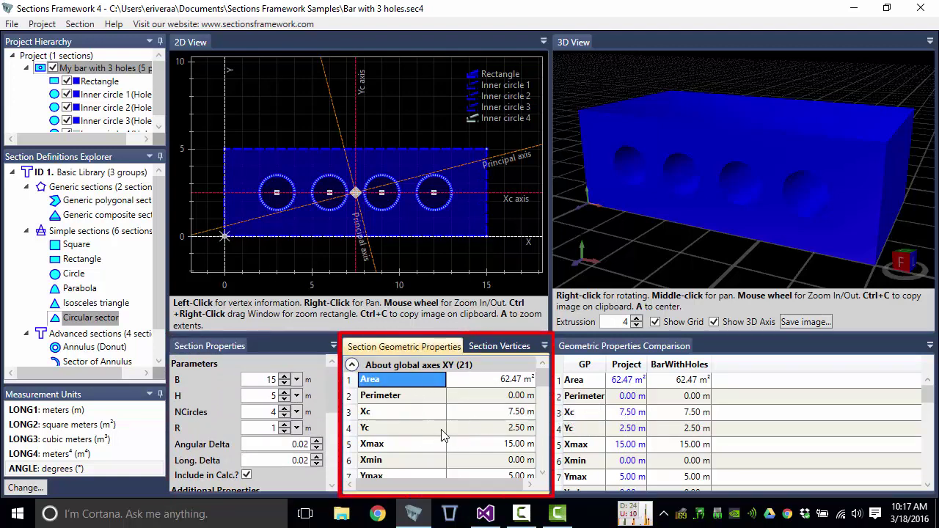
{"action": "mouse_move", "coordinate": [422, 413]}
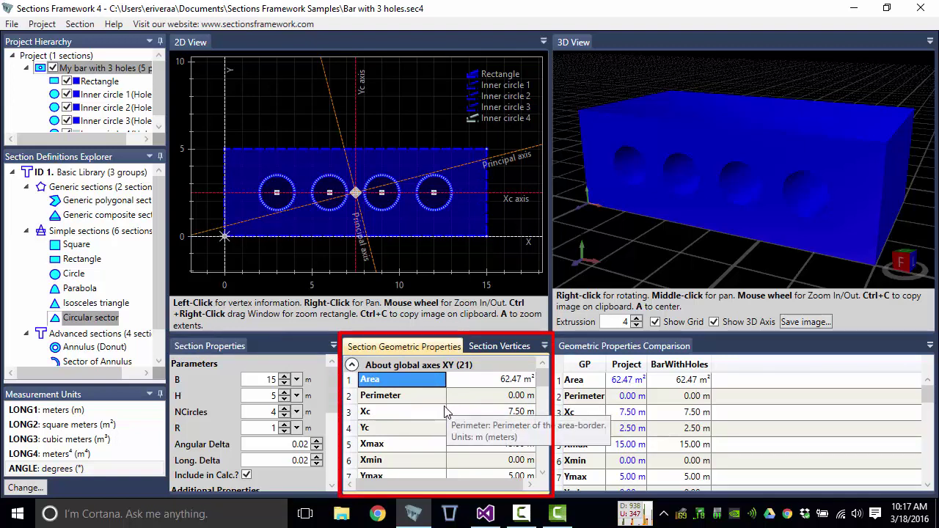
{"action": "left_click", "coordinate": [420, 412]}
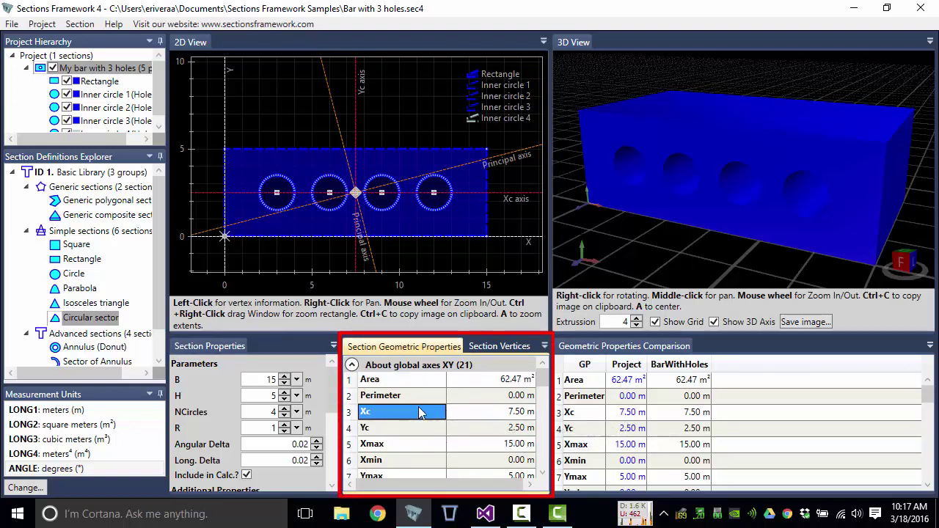
{"action": "left_click", "coordinate": [98, 84]}
{"action": "left_click", "coordinate": [98, 71]}
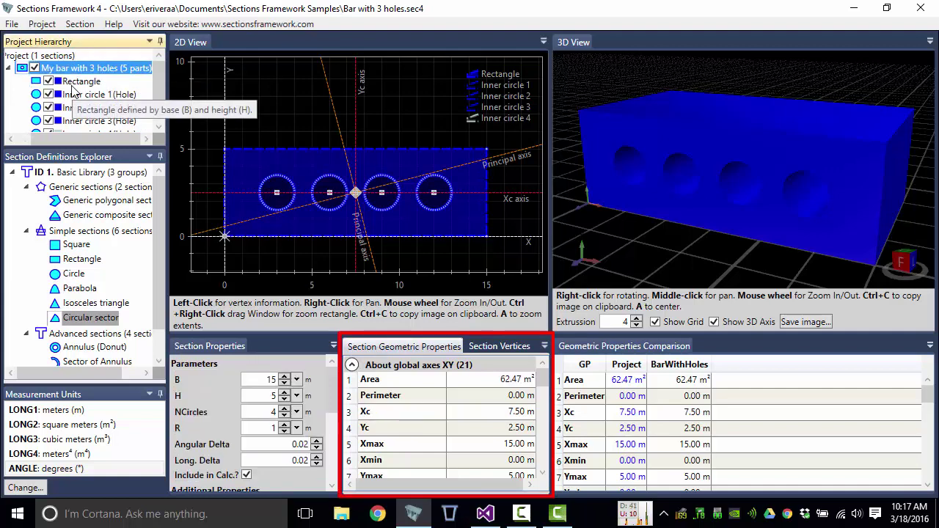
Step: Review the geometric properties about the global axes for the Rectangle part and for Inner circle 1
{"action": "left_click", "coordinate": [94, 84]}
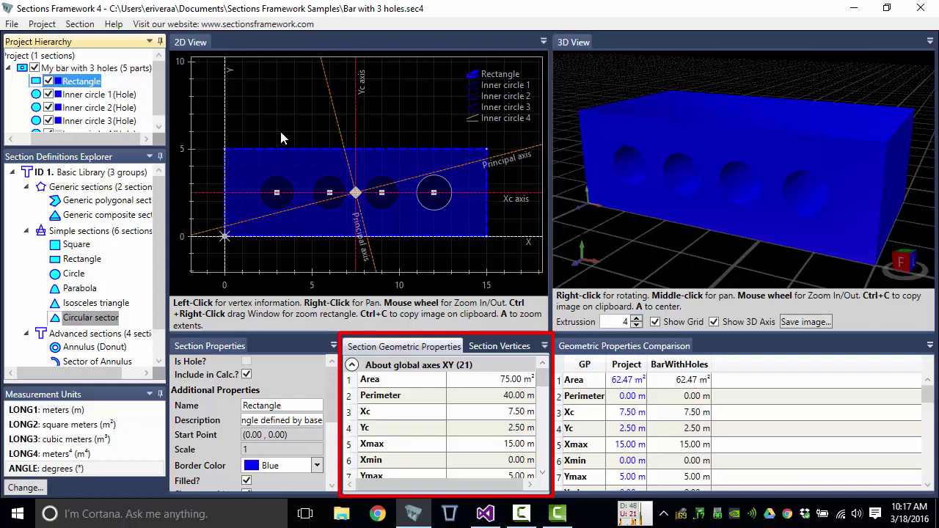
{"action": "left_click", "coordinate": [83, 96]}
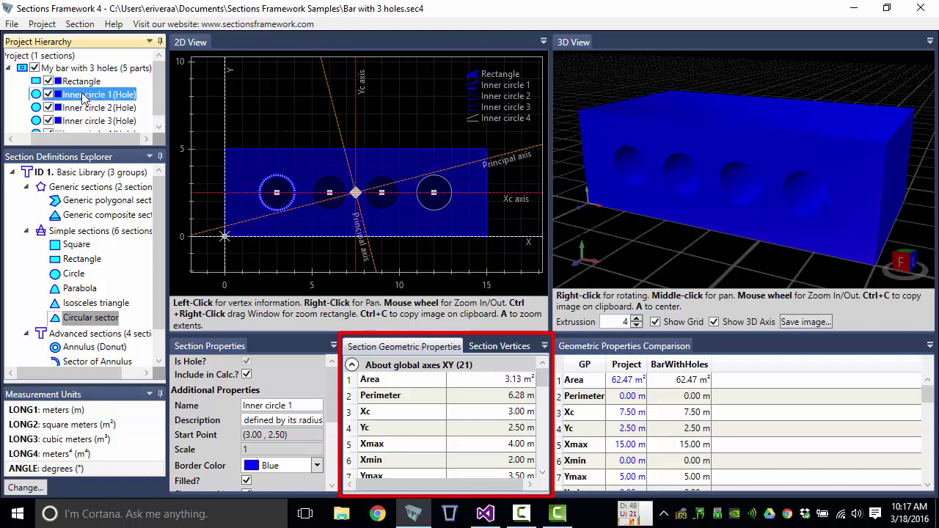
{"action": "left_click", "coordinate": [542, 395]}
{"action": "left_click_drag", "start_coordinate": [542, 394], "coordinate": [545, 363]}
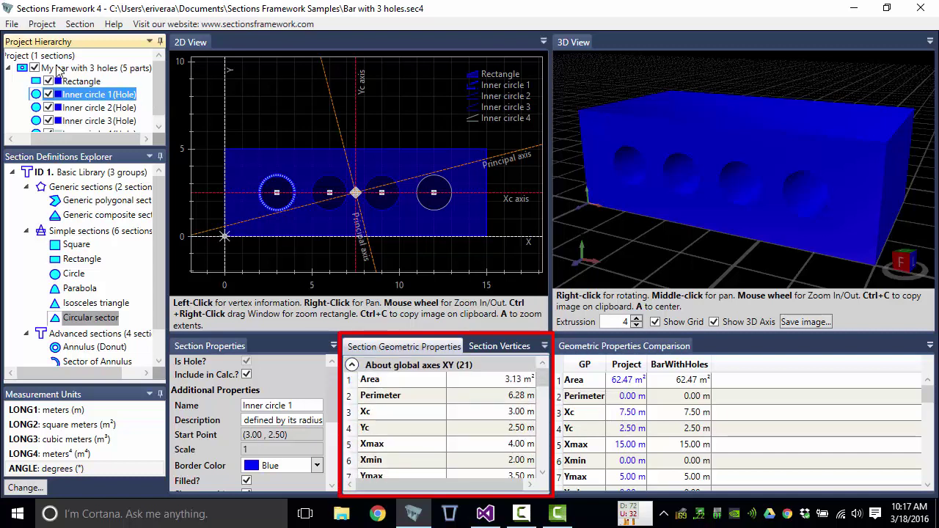
Step: Compare the geometric properties of the whole "My bar with 3 holes" section with those of the project
{"action": "left_click", "coordinate": [83, 70]}
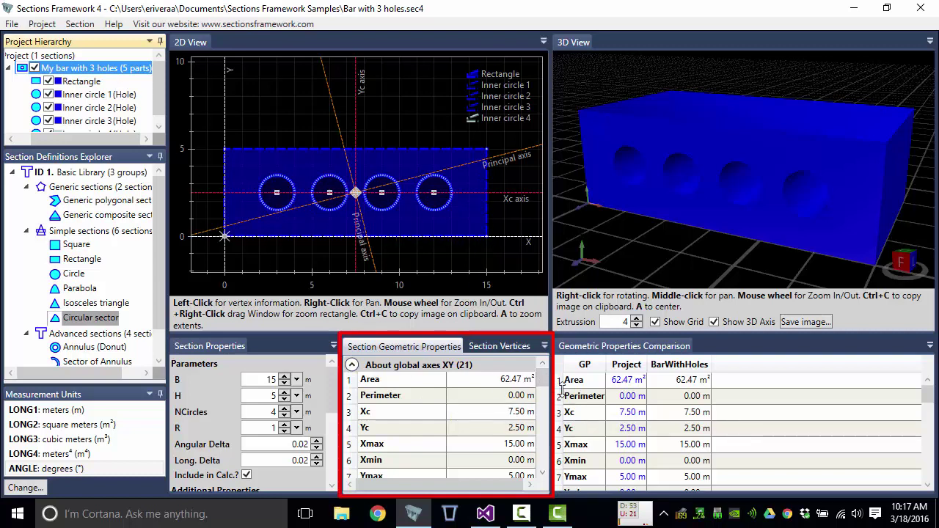
{"action": "mouse_move", "coordinate": [543, 378]}
{"action": "left_mouse_down"}
{"action": "mouse_move", "coordinate": [544, 443]}
{"action": "mouse_move", "coordinate": [544, 380]}
{"action": "left_mouse_up"}
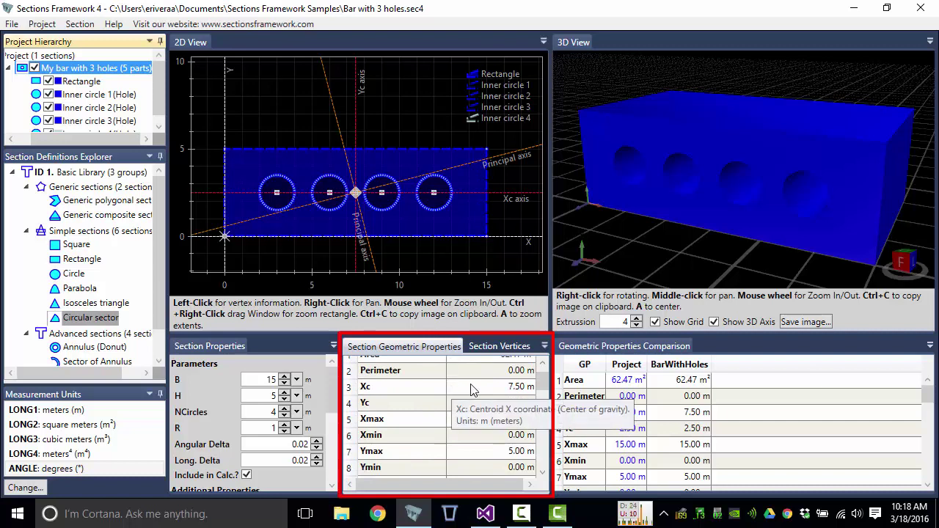
{"action": "scroll", "coordinate": [545, 393], "scroll_direction": "up", "scroll_amount": 1}
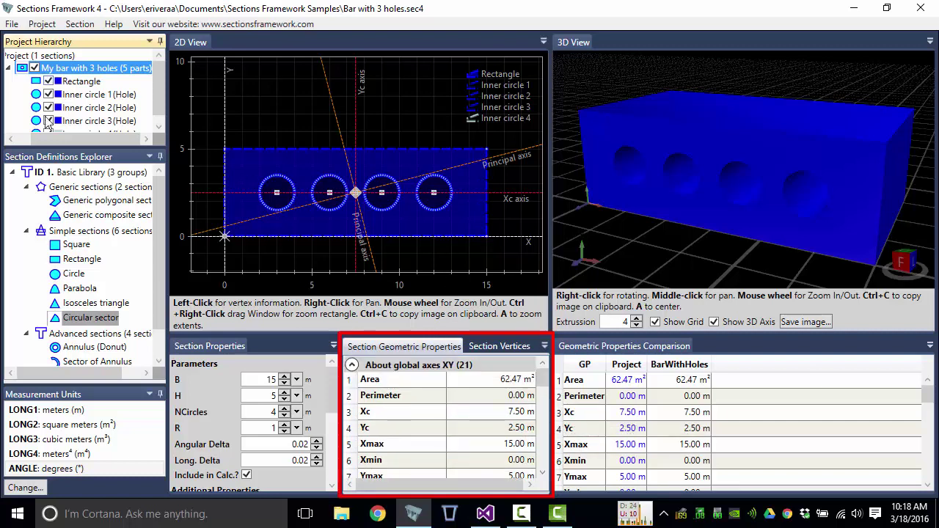
{"action": "left_click_drag", "start_coordinate": [65, 138], "coordinate": [37, 139]}
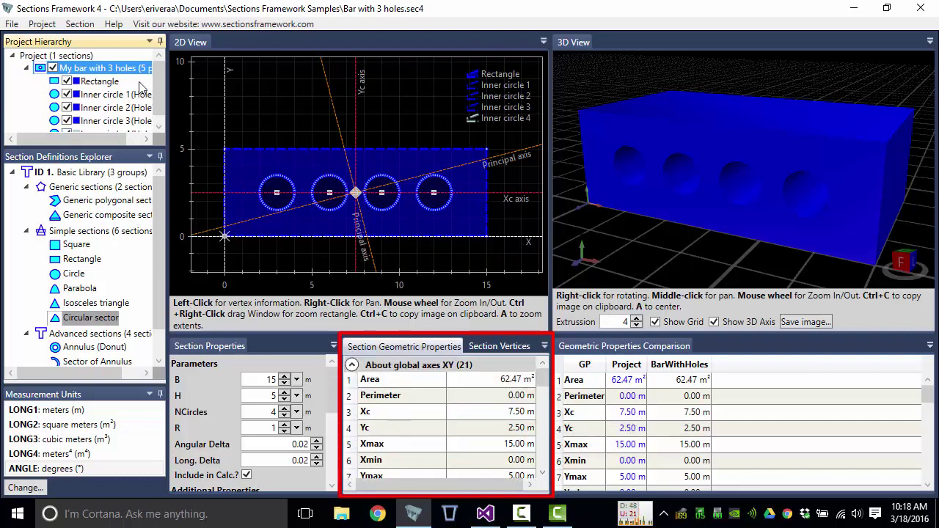
{"action": "left_click", "coordinate": [42, 55]}
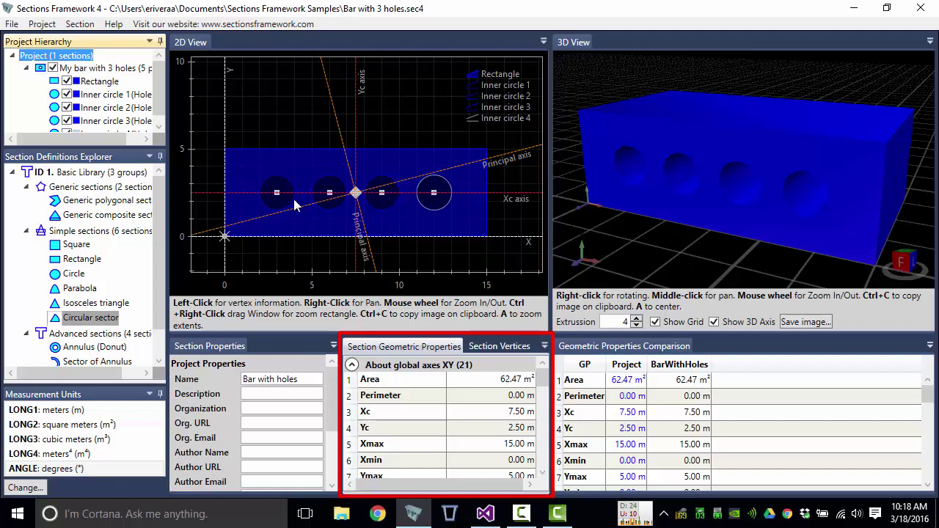
{"action": "mouse_move", "coordinate": [549, 378]}
{"action": "left_mouse_down"}
{"action": "mouse_move", "coordinate": [541, 443]}
{"action": "mouse_move", "coordinate": [541, 376]}
{"action": "left_mouse_up"}
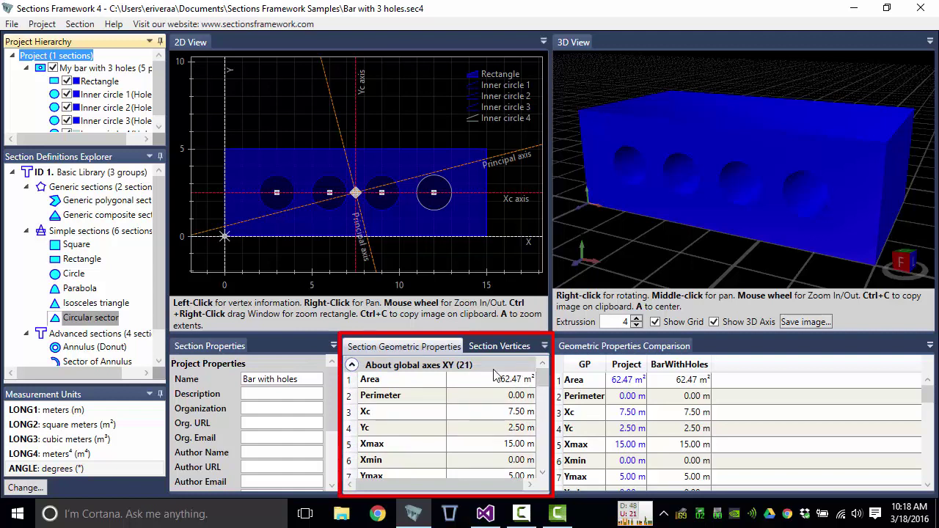
Step: Display the Section Vertices of the Rectangle part and read through their X and Y coordinates
{"action": "left_click", "coordinate": [103, 70]}
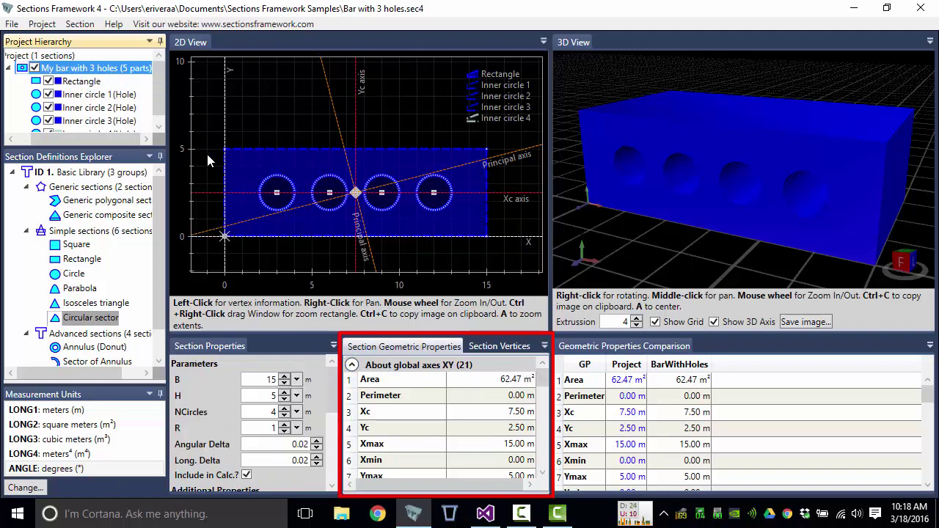
{"action": "left_click", "coordinate": [82, 81]}
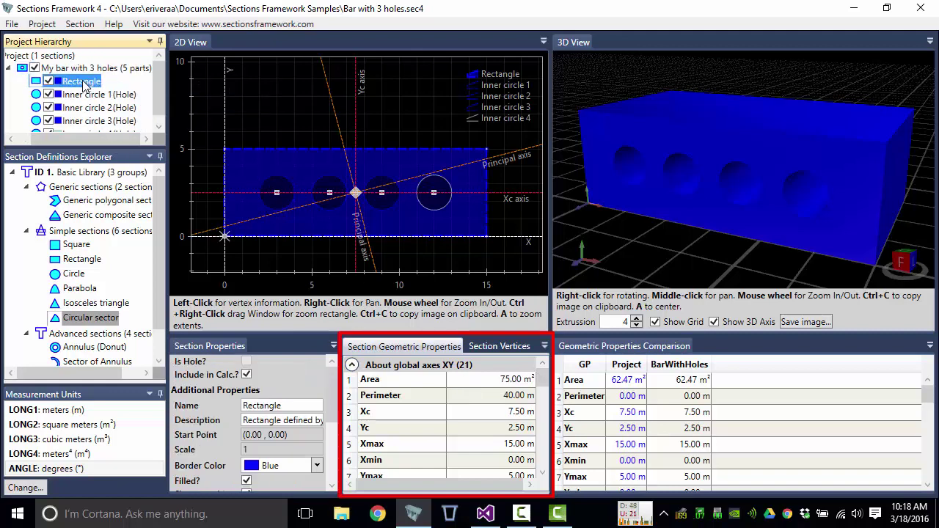
{"action": "left_click", "coordinate": [496, 352]}
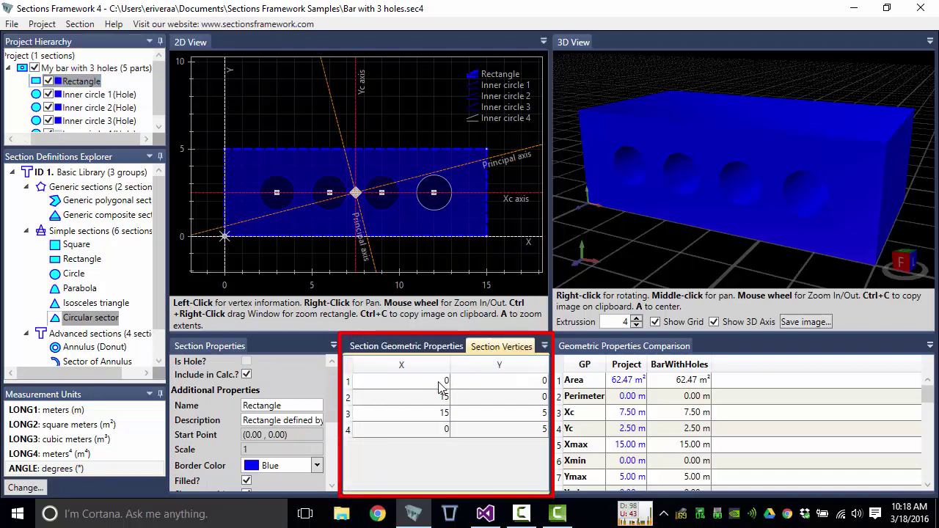
{"action": "left_click", "coordinate": [440, 382]}
{"action": "left_click", "coordinate": [471, 392]}
{"action": "left_click", "coordinate": [439, 400]}
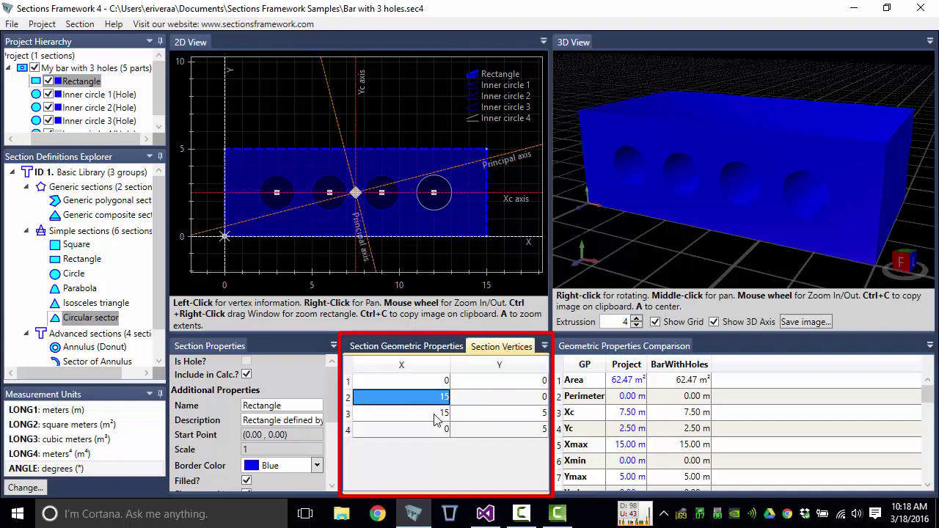
{"action": "left_click", "coordinate": [477, 415]}
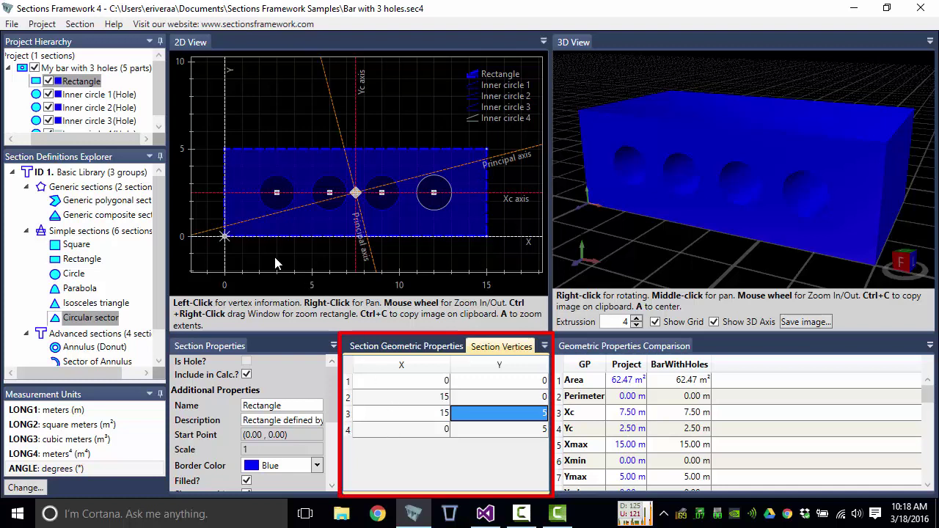
Step: Turn on Show vertex # for the Rectangle part and bring its numbered corners into view in the 2D view
{"action": "left_click_drag", "start_coordinate": [330, 386], "coordinate": [333, 434]}
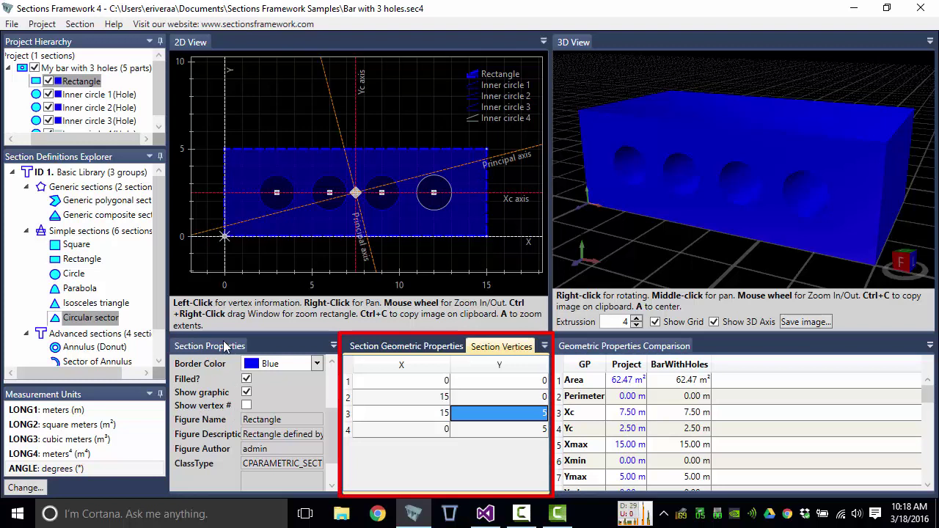
{"action": "left_click", "coordinate": [247, 405]}
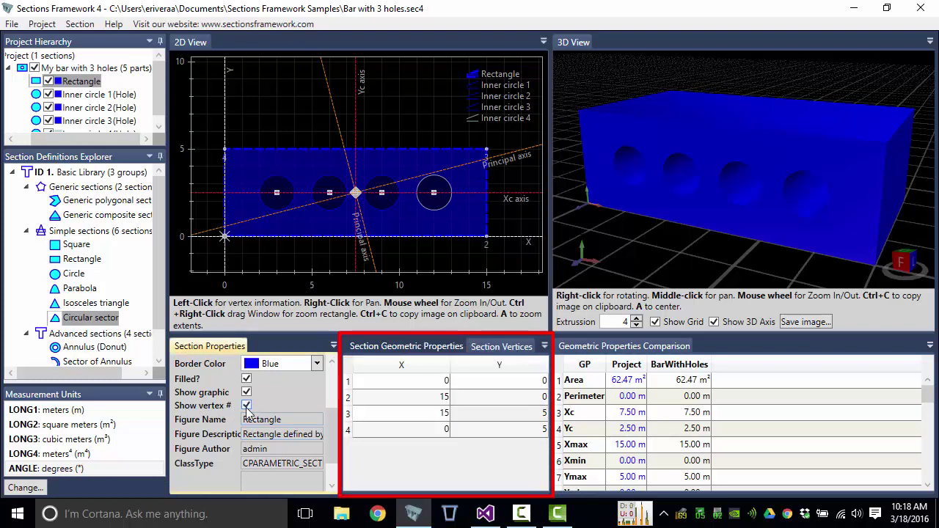
{"action": "scroll", "coordinate": [470, 238], "scroll_direction": "up", "scroll_amount": 2}
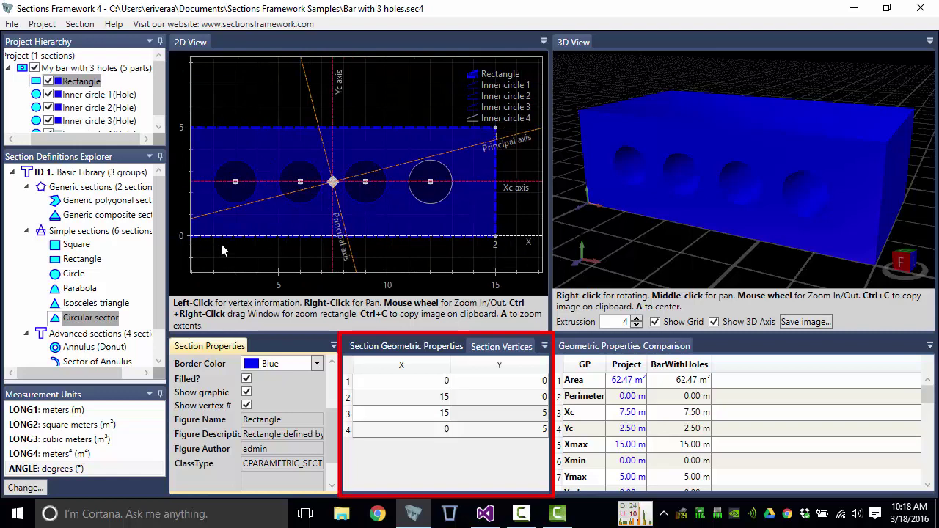
{"action": "left_click_drag", "start_coordinate": [222, 245], "coordinate": [262, 243]}
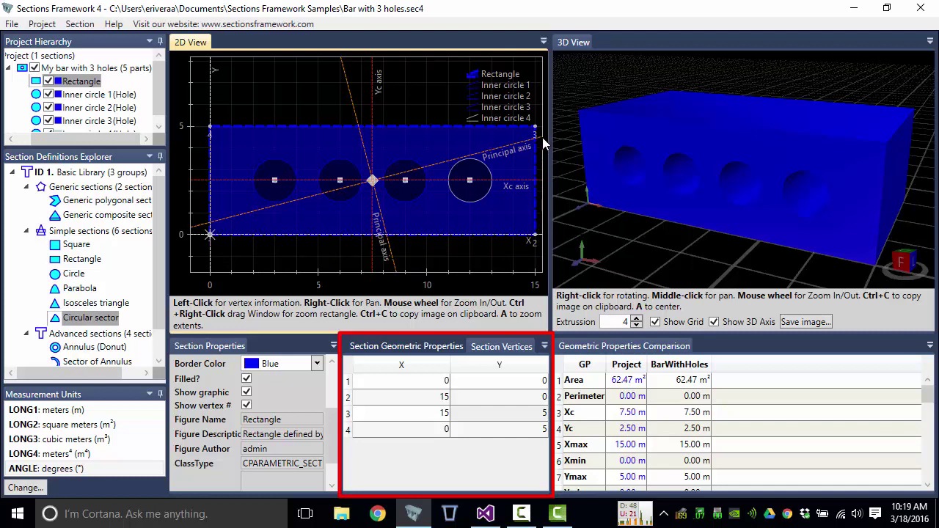
Step: Match the Rectangle's listed vertex coordinates to its numbered corners, and check its geometric properties alongside the vertices table
{"action": "left_click", "coordinate": [433, 397]}
{"action": "left_click", "coordinate": [432, 400]}
{"action": "left_click", "coordinate": [433, 414]}
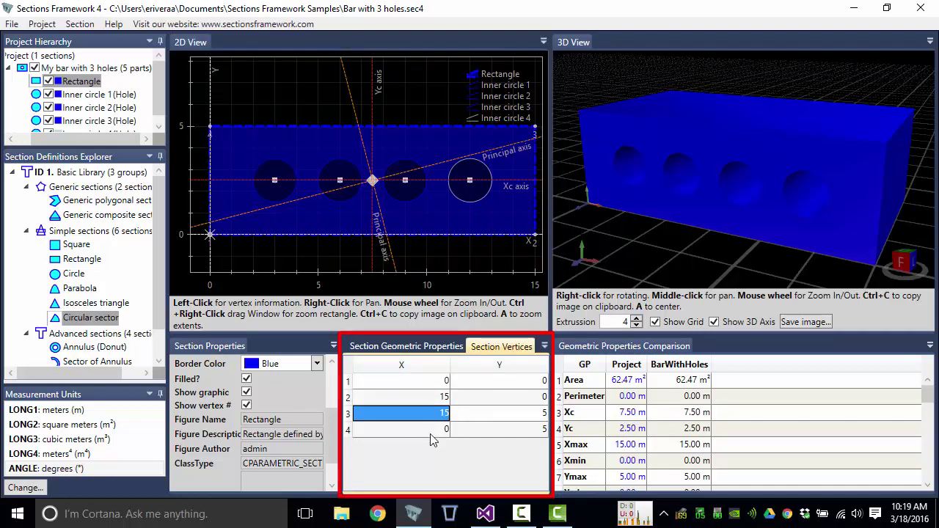
{"action": "left_click", "coordinate": [433, 430]}
{"action": "left_click", "coordinate": [476, 429]}
{"action": "left_click", "coordinate": [407, 387]}
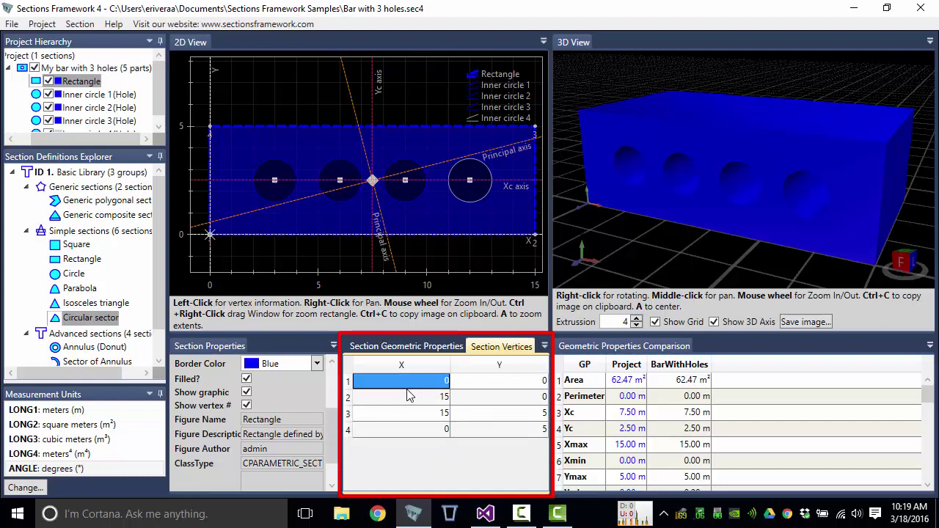
{"action": "left_click", "coordinate": [435, 347]}
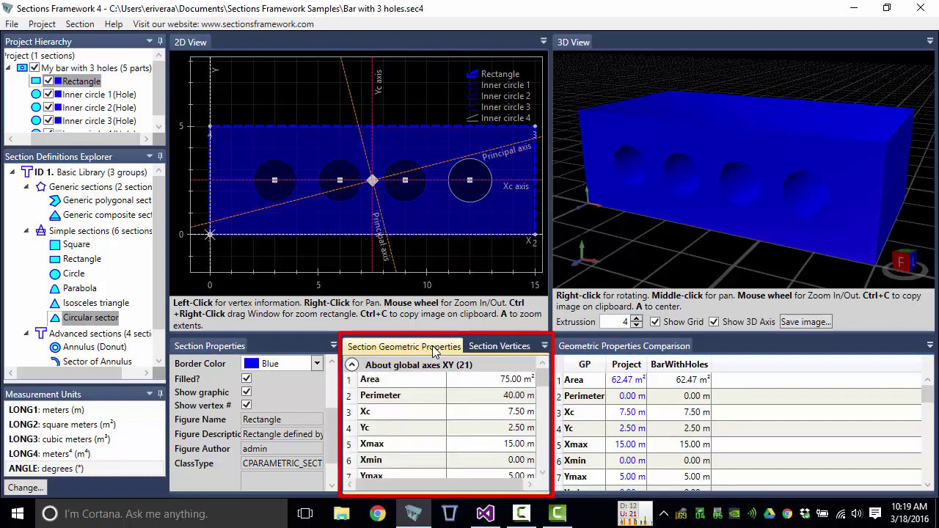
{"action": "scroll", "coordinate": [340, 207], "scroll_direction": "down", "scroll_amount": 1}
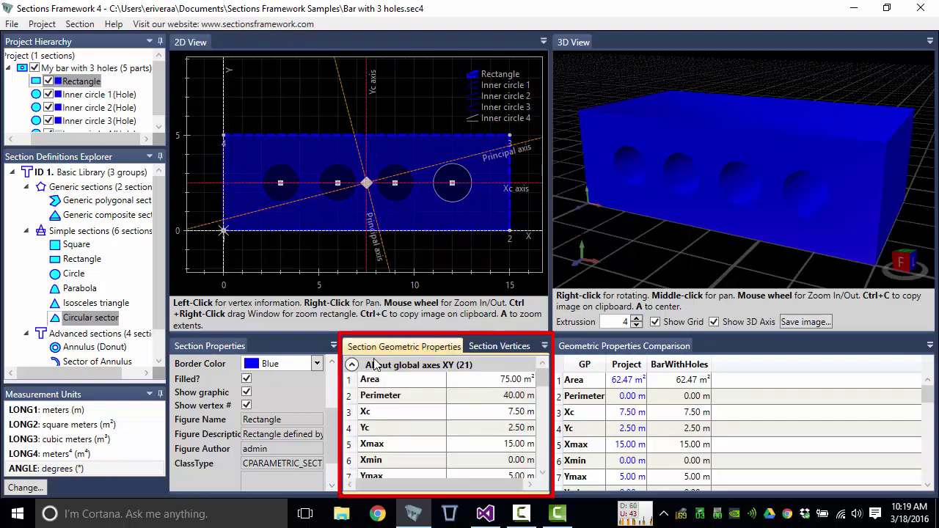
{"action": "left_click", "coordinate": [485, 348]}
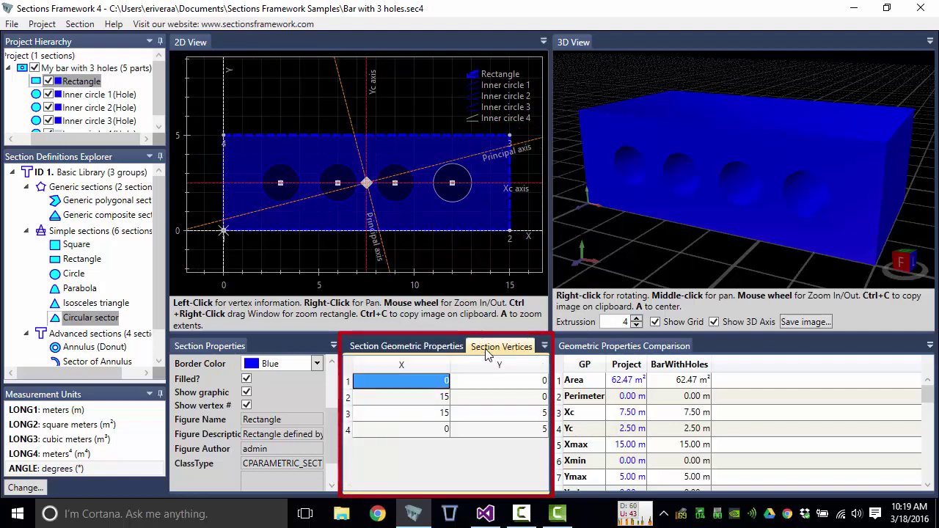
Step: Widen the property name and Project columns of the Geometric Properties Comparison table
{"action": "left_click", "coordinate": [624, 351]}
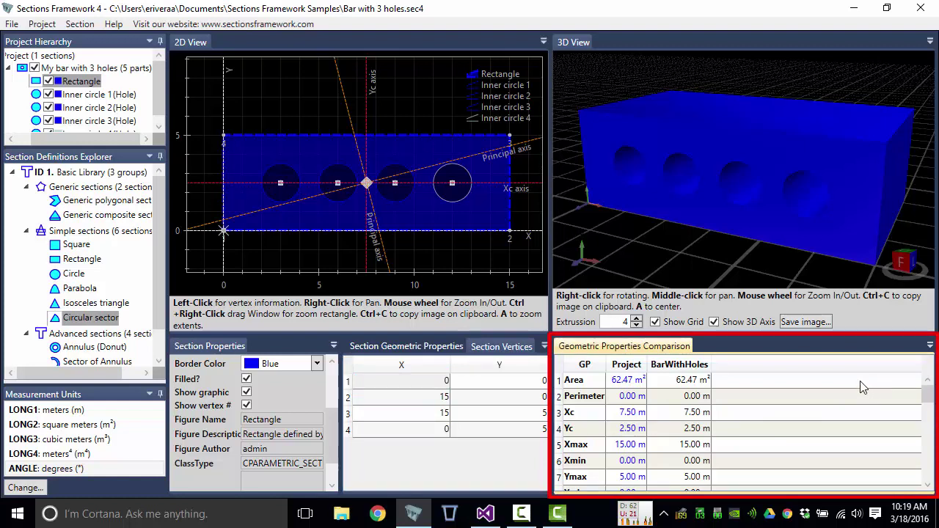
{"action": "left_click_drag", "start_coordinate": [92, 139], "coordinate": [65, 139]}
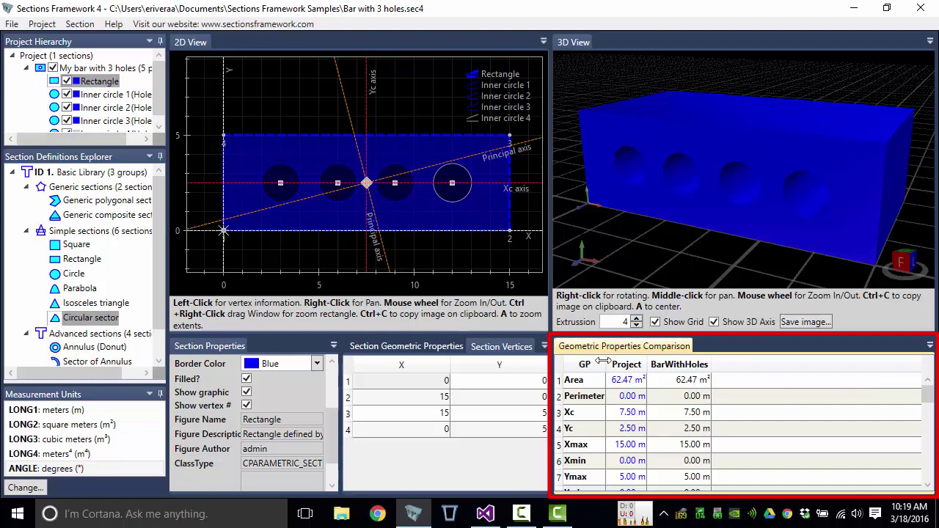
{"action": "left_click_drag", "start_coordinate": [606, 364], "coordinate": [679, 364]}
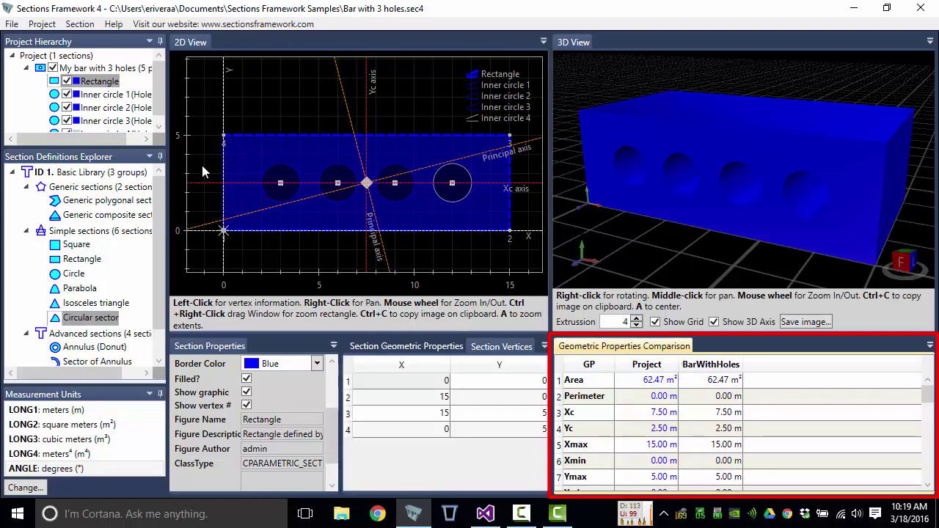
Step: Collapse the section's parts in the hierarchy and compare Project and BarWithHoles values from Area to Ymax in the comparison table
{"action": "left_click", "coordinate": [28, 68]}
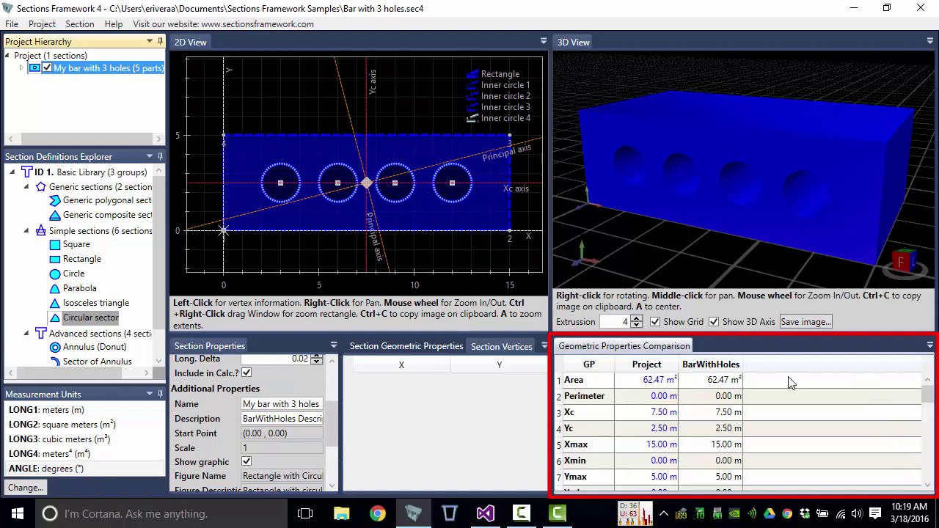
{"action": "left_click", "coordinate": [647, 382]}
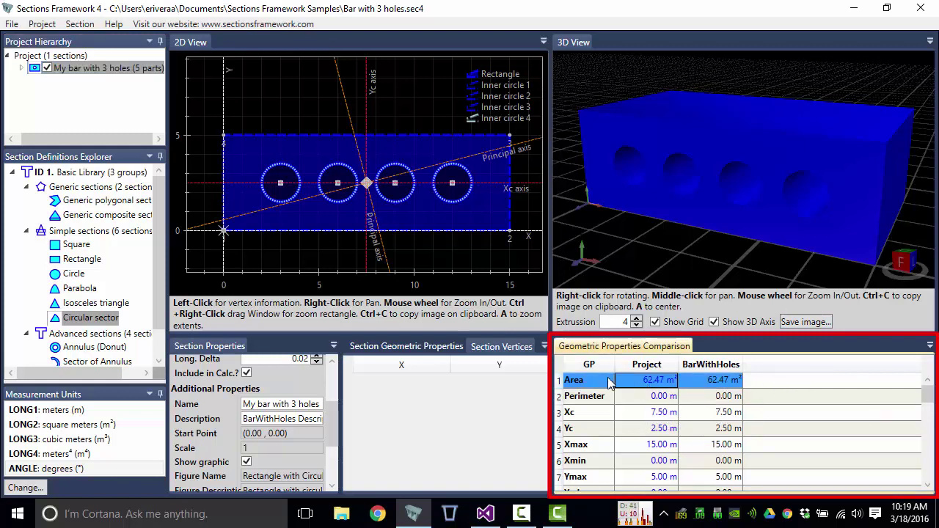
{"action": "left_click", "coordinate": [658, 398]}
{"action": "left_click", "coordinate": [663, 413]}
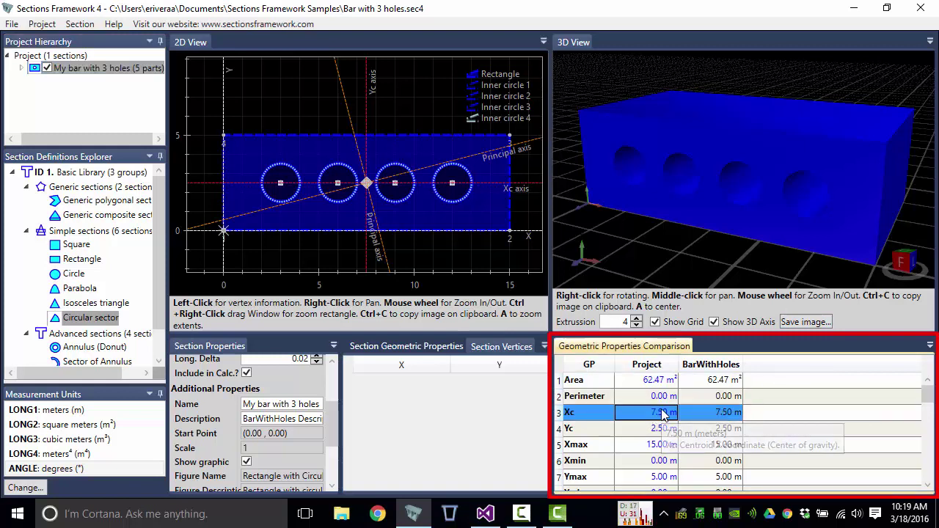
{"action": "left_click", "coordinate": [663, 429]}
{"action": "left_click", "coordinate": [666, 444]}
{"action": "left_click", "coordinate": [668, 461]}
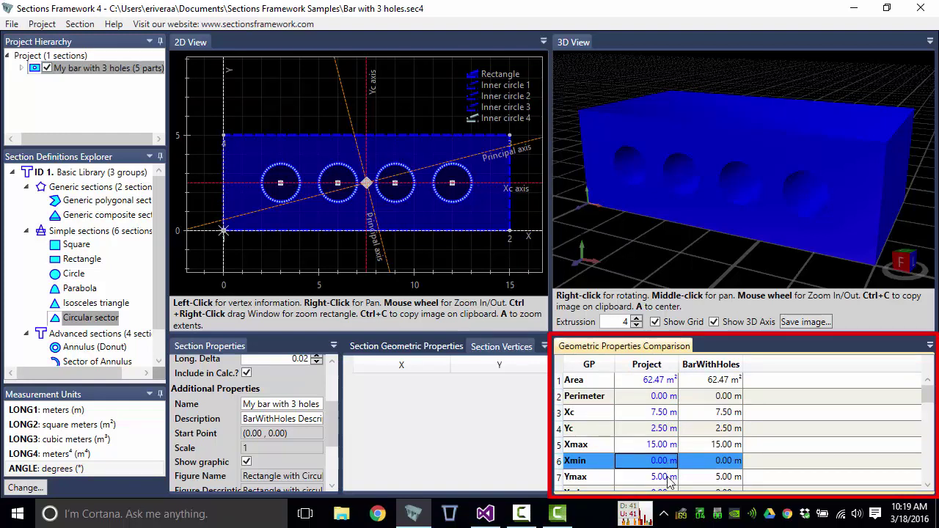
{"action": "left_click", "coordinate": [668, 479]}
{"action": "left_click", "coordinate": [664, 384]}
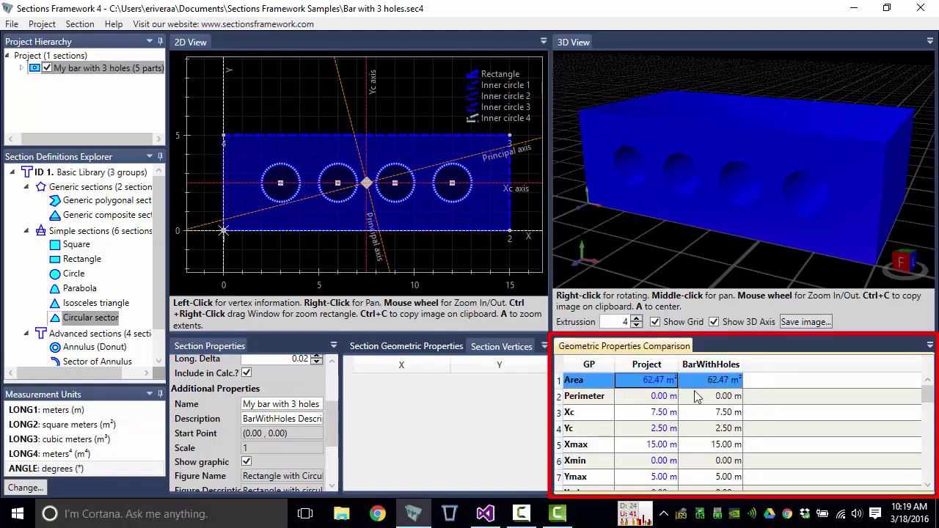
{"action": "left_click", "coordinate": [684, 406]}
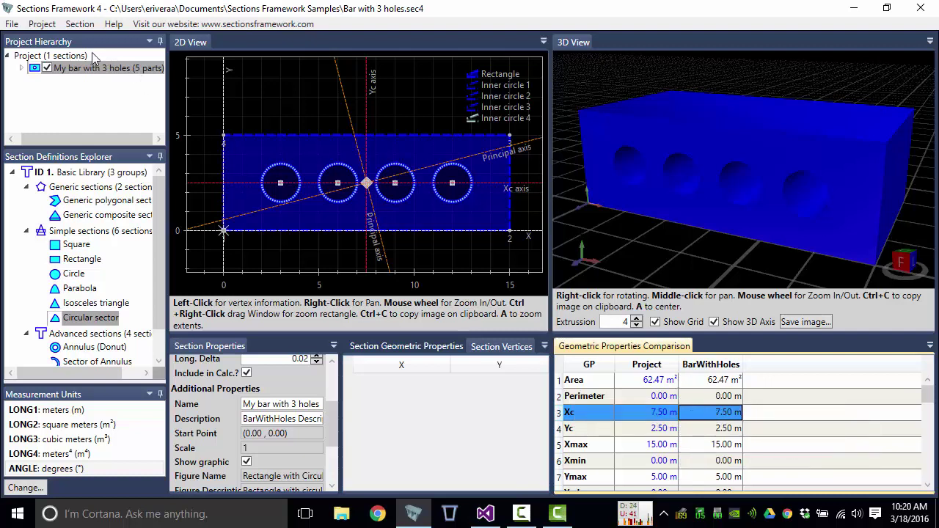
Step: Check Area and Perimeter in the comparison table against the selected section's own geometric properties
{"action": "left_click", "coordinate": [593, 380]}
{"action": "left_click", "coordinate": [602, 398]}
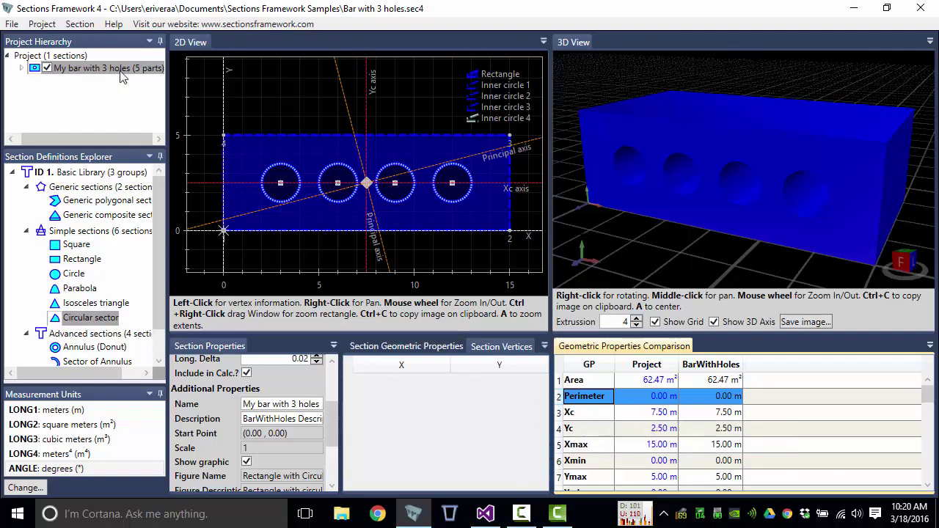
{"action": "left_click", "coordinate": [405, 347]}
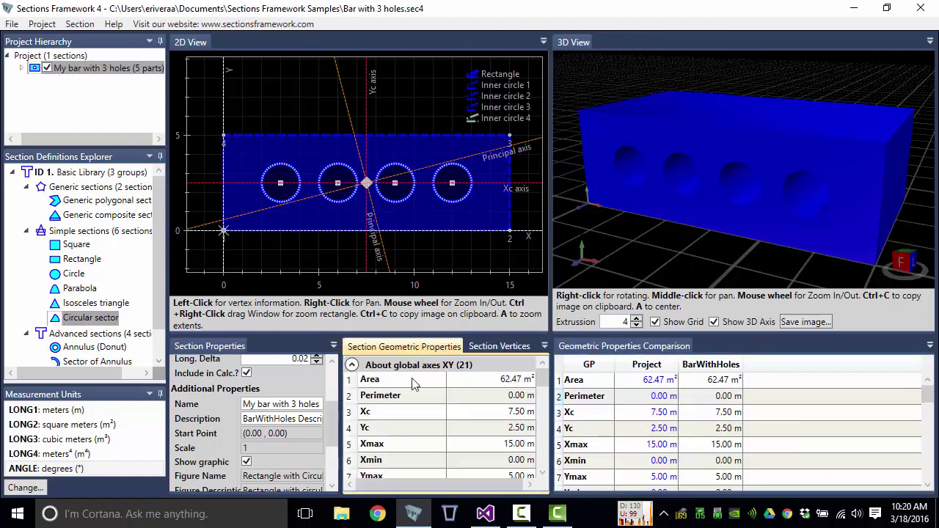
{"action": "left_click", "coordinate": [413, 383]}
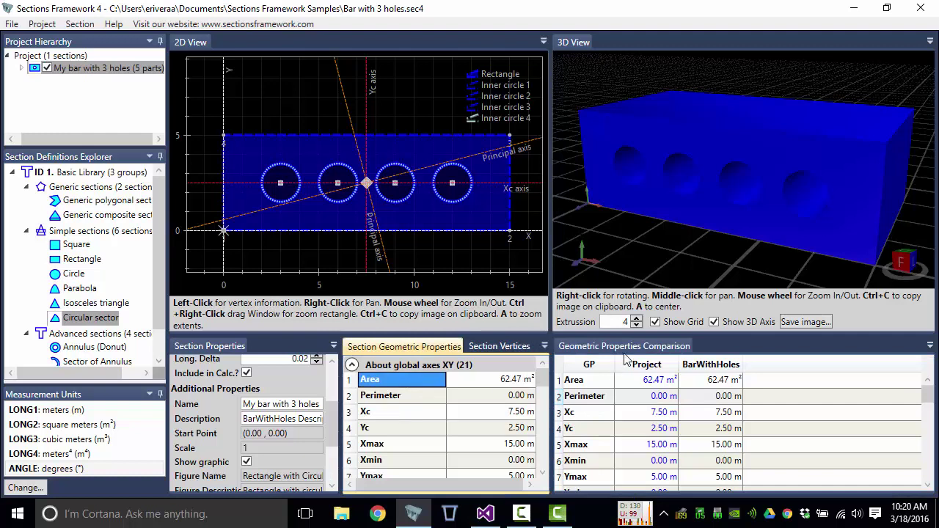